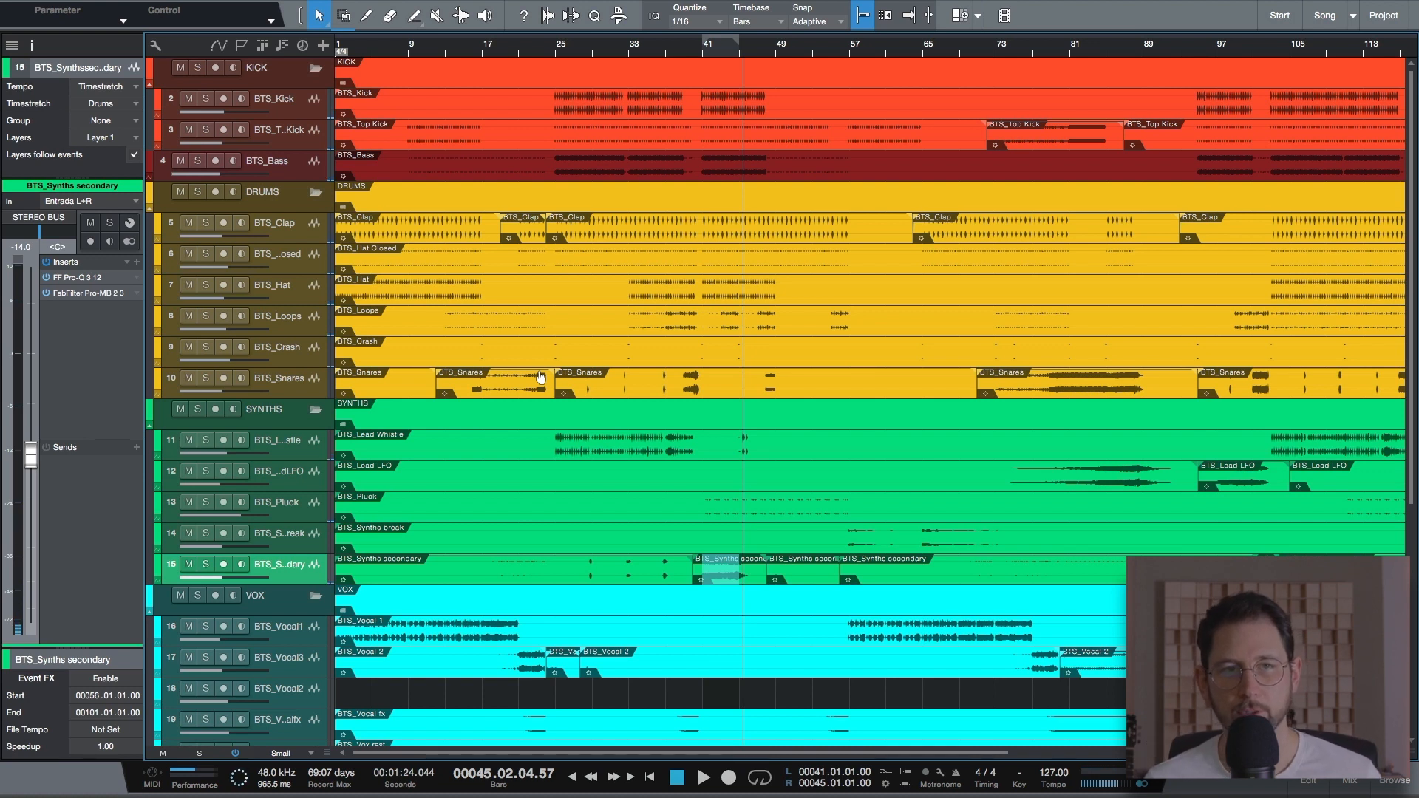
# - Solo the BTS_Clap track and audition the loop between bars 41 and 45
pyautogui.hotkey('shift', 'e')
pyautogui.scroll(5, 520, 349)
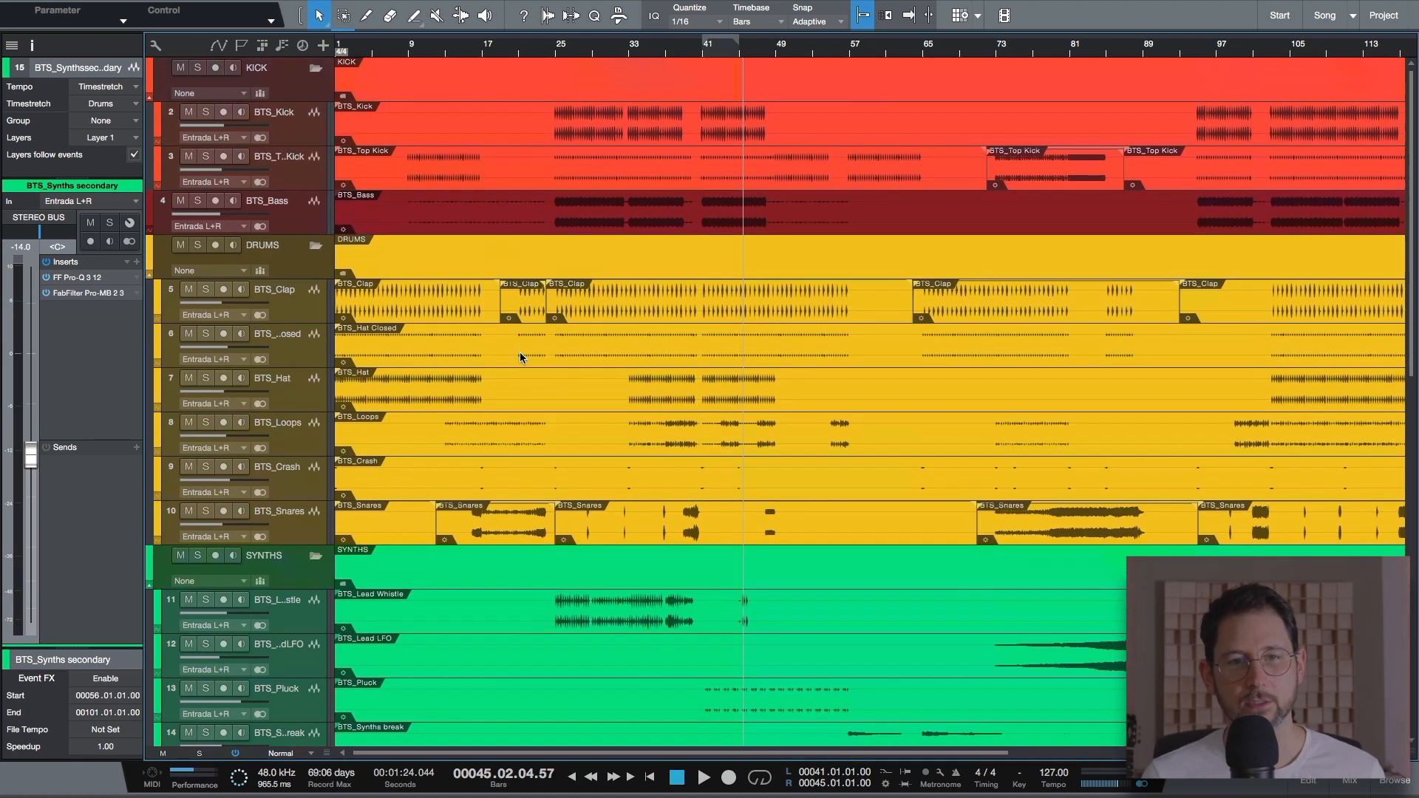
pyautogui.click(280, 296)
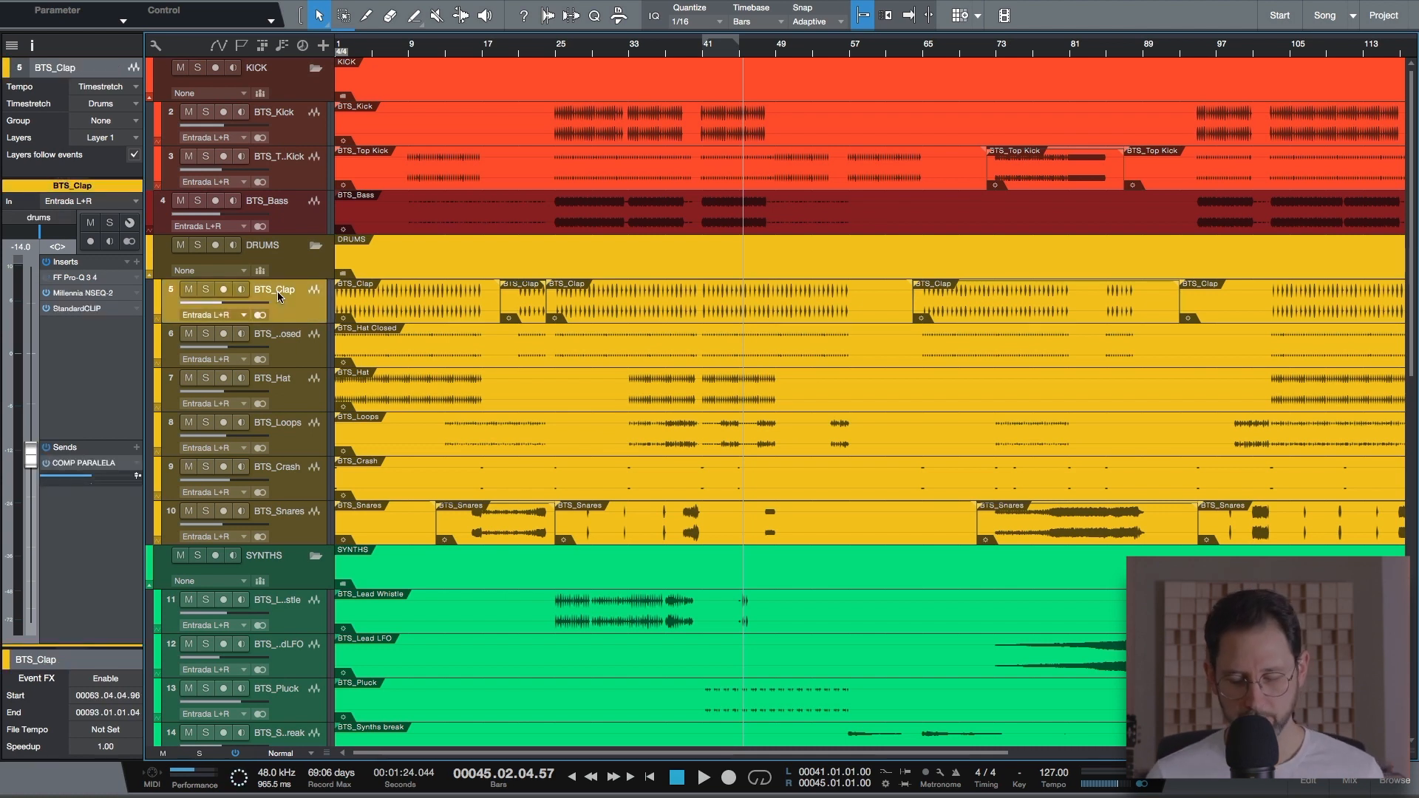
pyautogui.press('space')
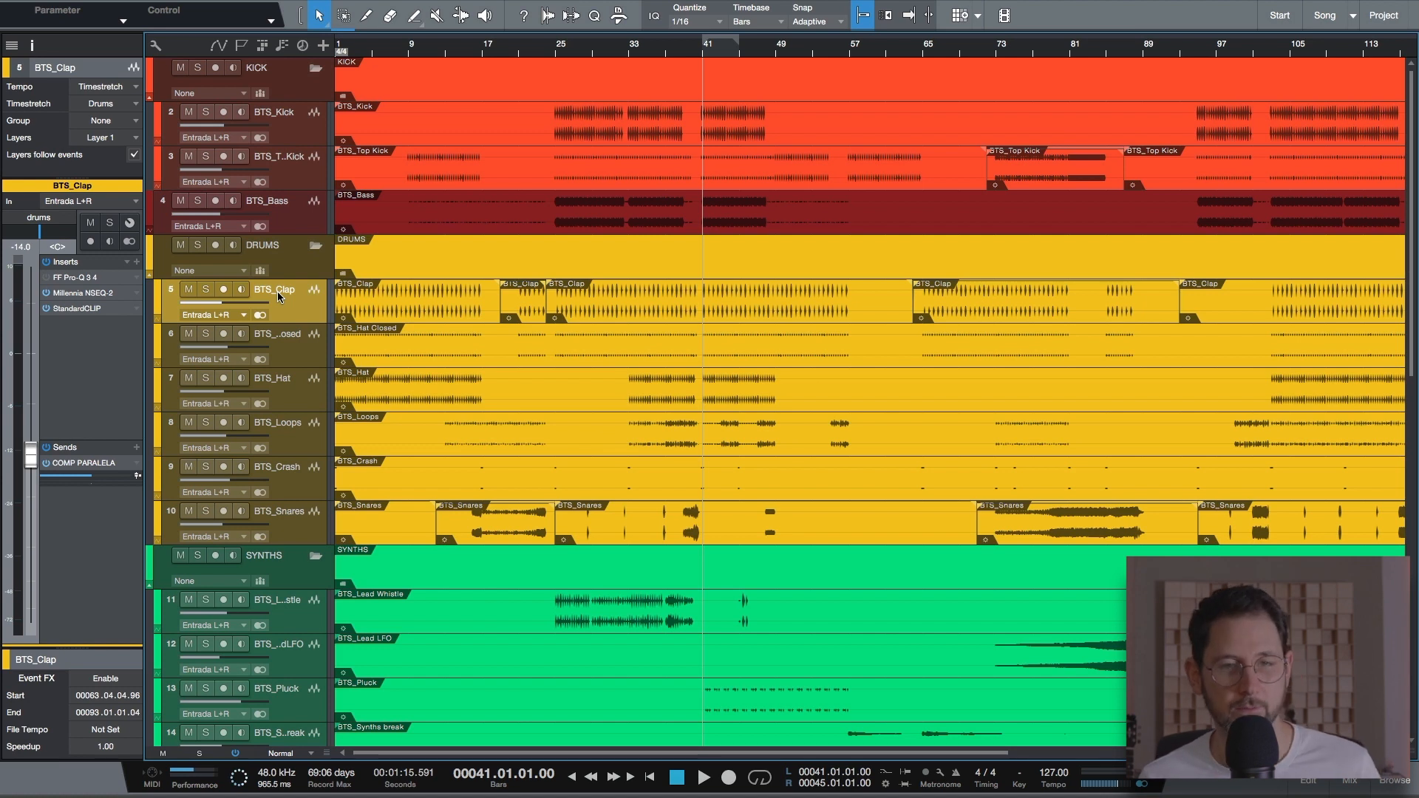
pyautogui.press('s')
pyautogui.press('space')
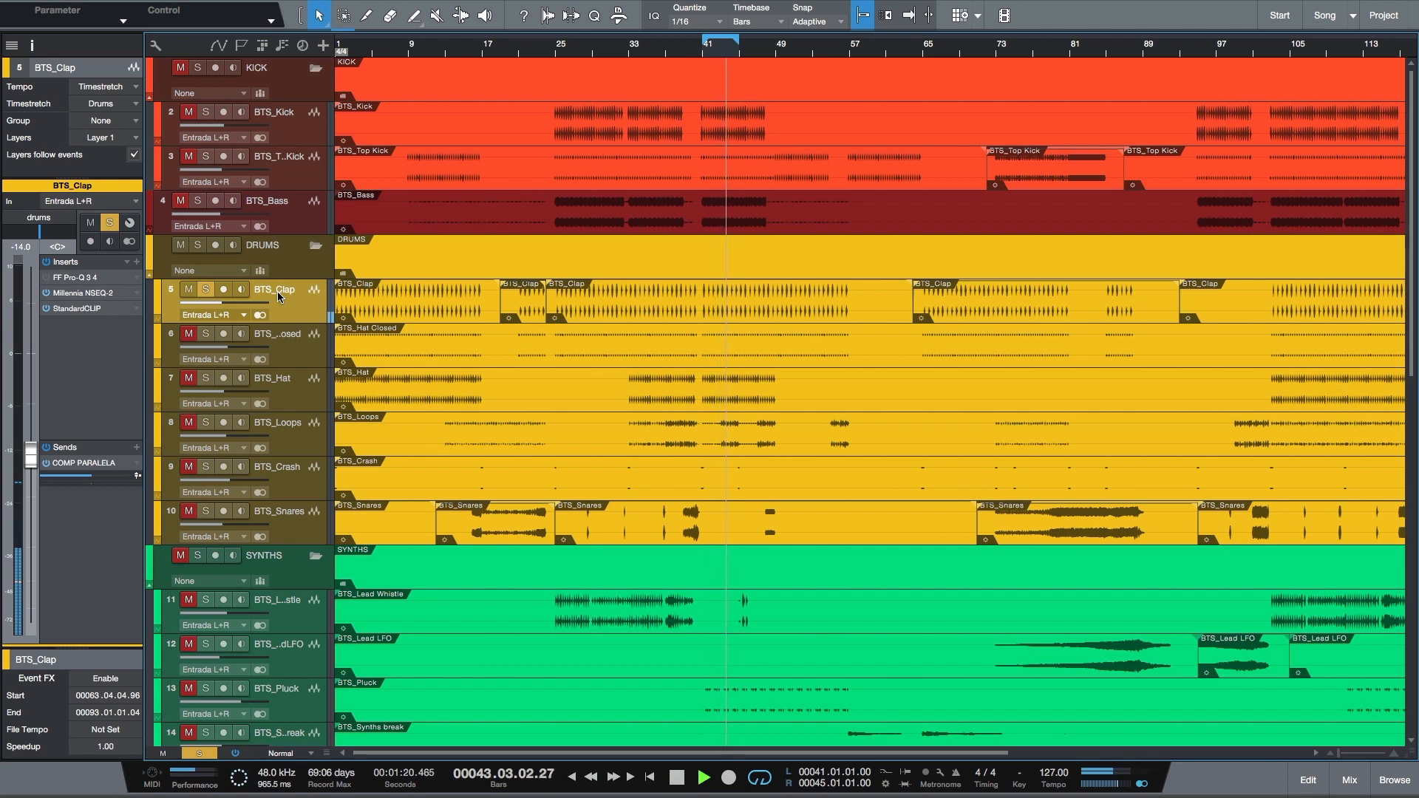
pyautogui.press('space')
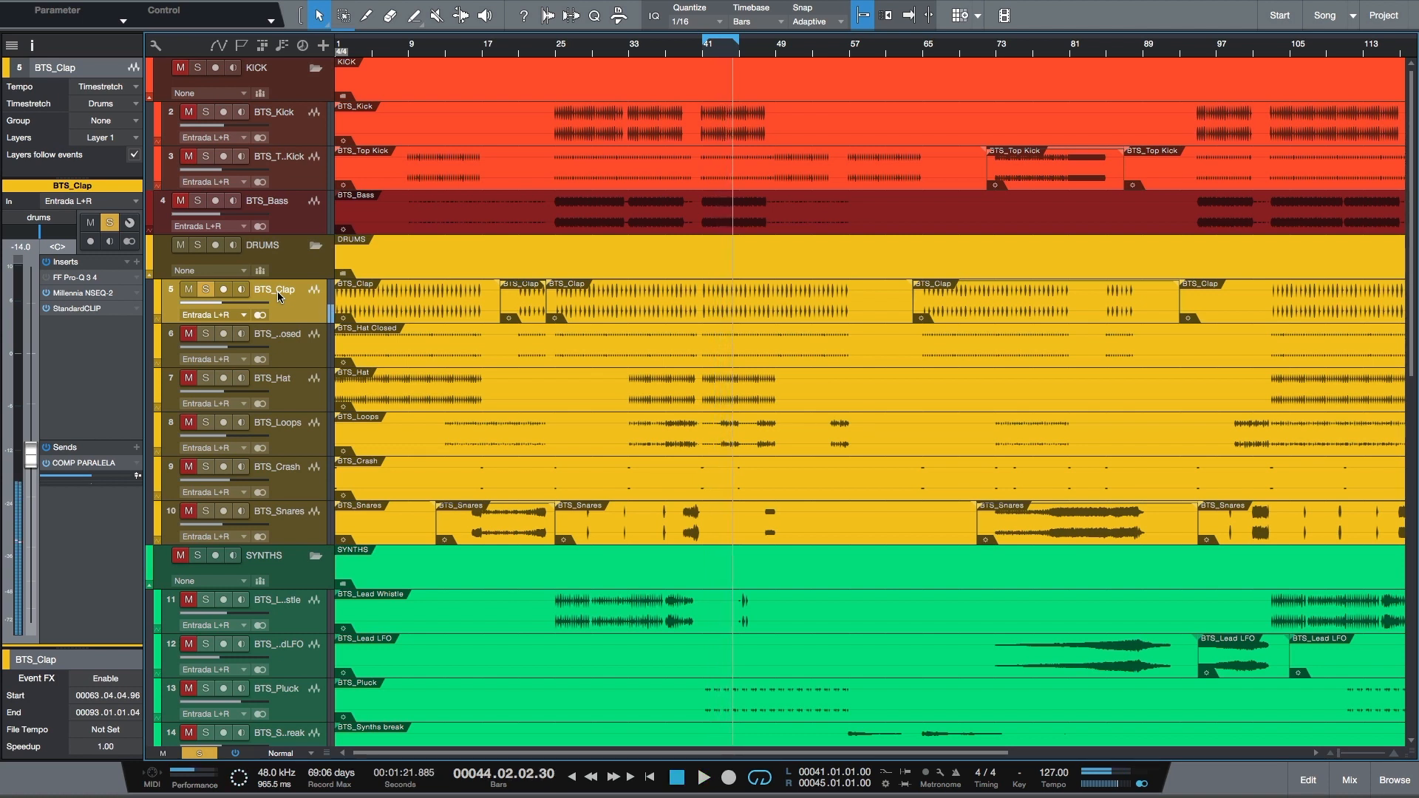
# - Add UAD bx_refinement to the BTS_Clap inserts and switch back to its window from Ozone 9 Spectral Shaper
pyautogui.click(135, 269)
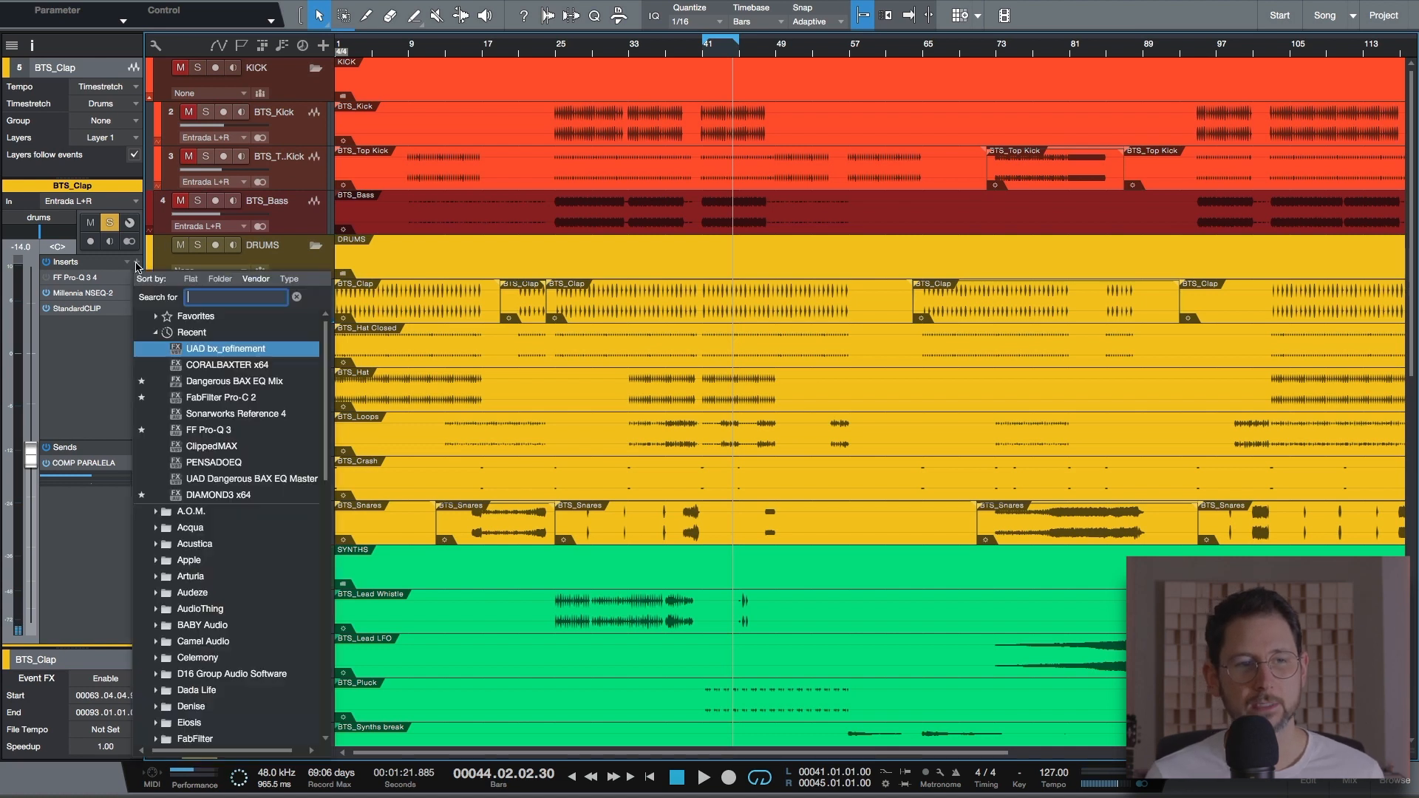
pyautogui.click(204, 349)
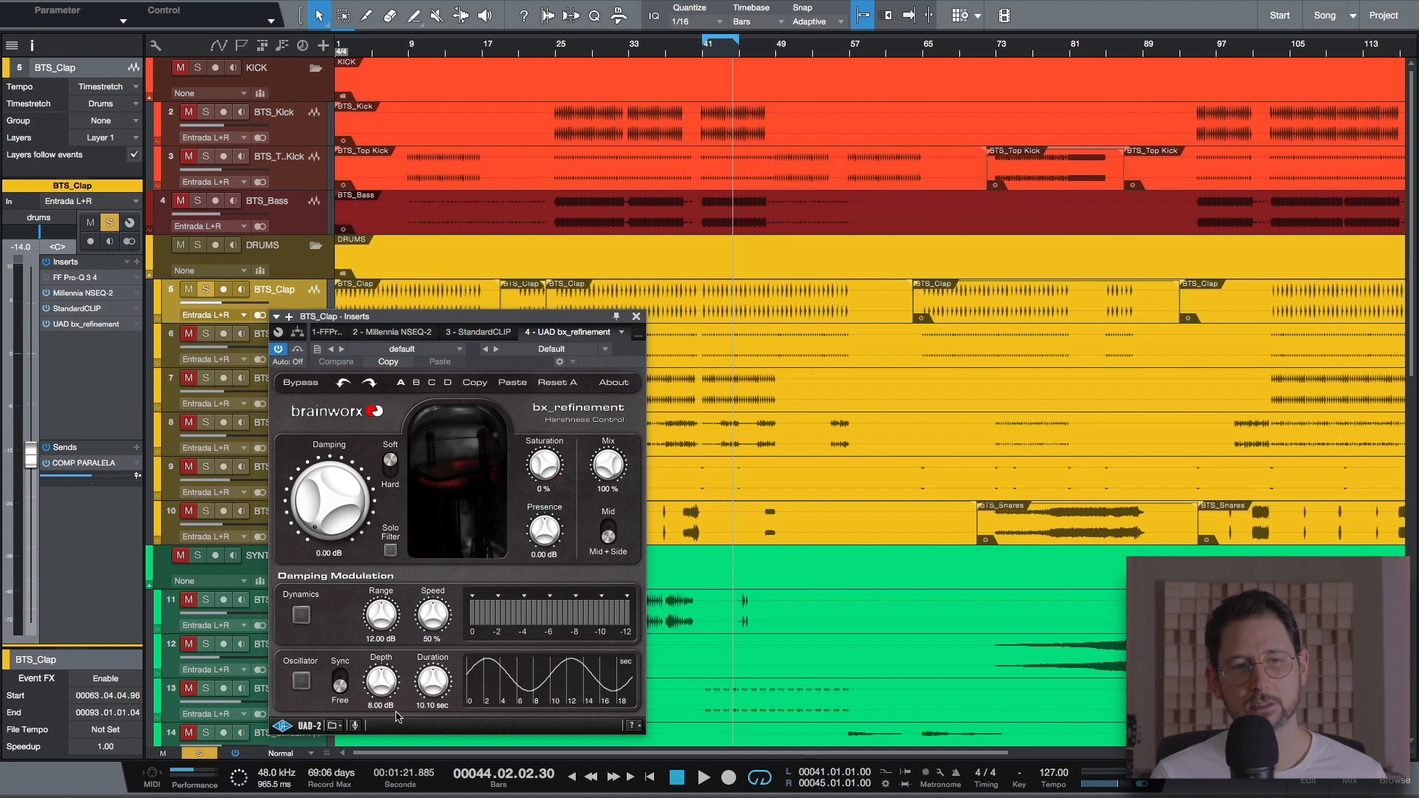
pyautogui.moveTo(332, 319); pyautogui.dragTo(417, 300)
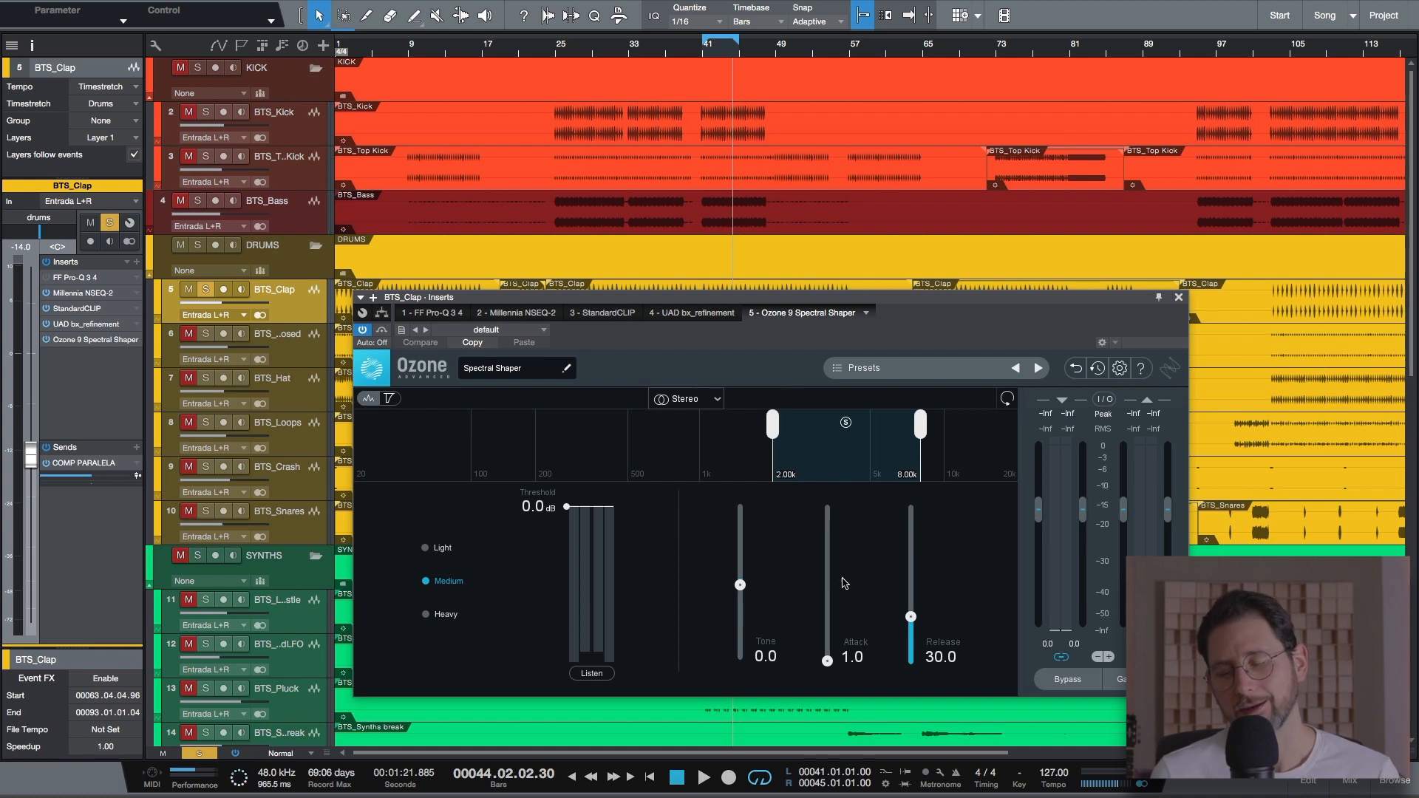
pyautogui.click(102, 325)
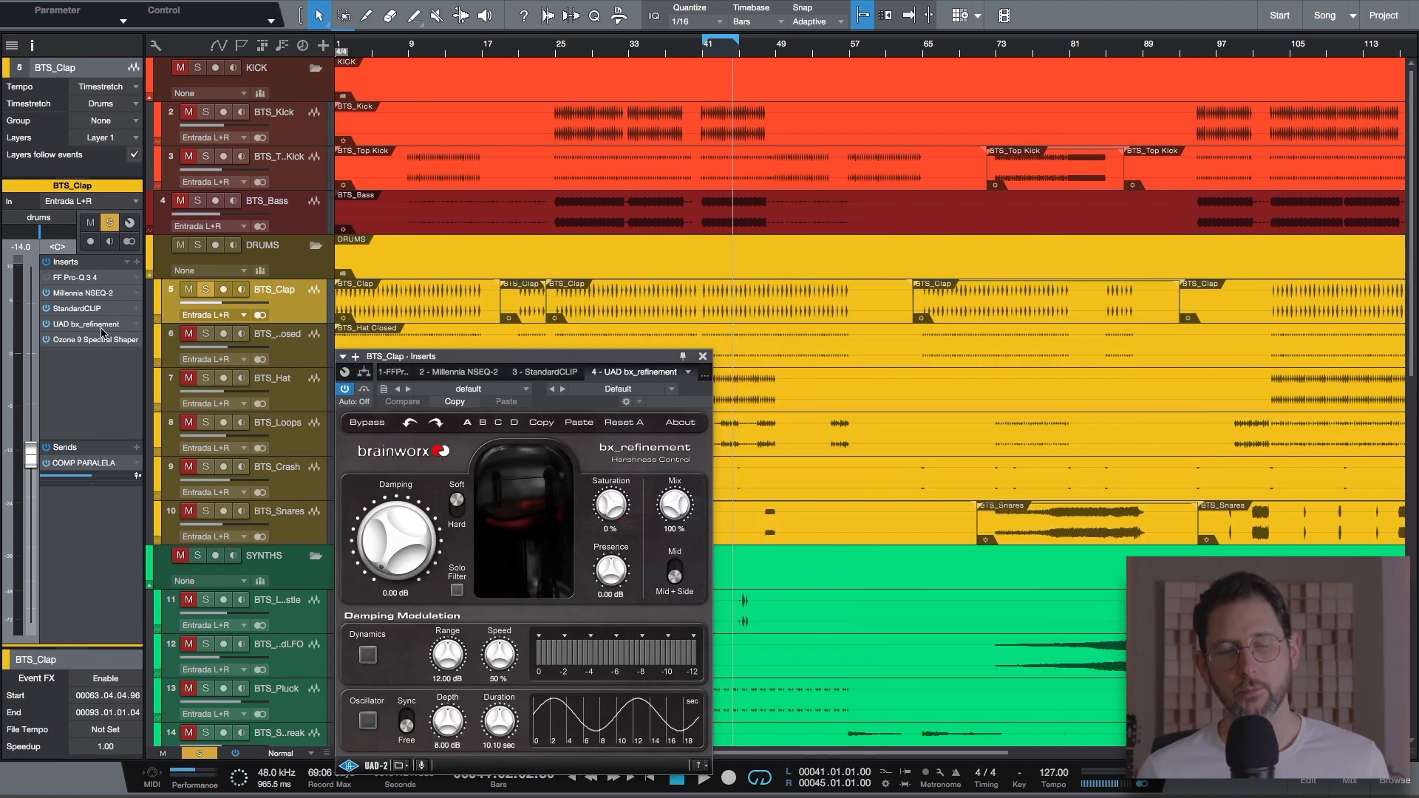
pyautogui.moveTo(597, 356); pyautogui.dragTo(571, 338)
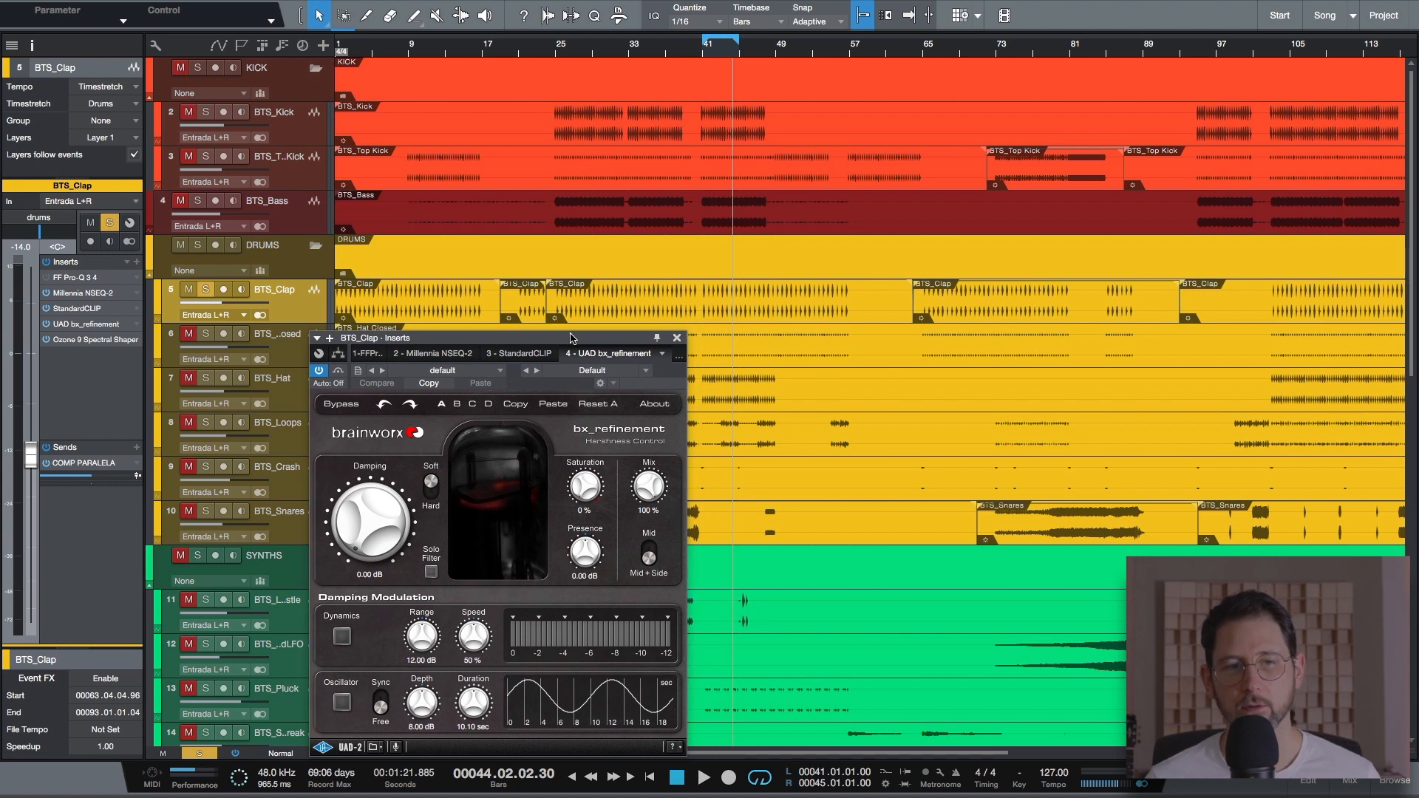
# - Try bx_refinement with damping at -6.96 dB, saturation at 17 %, presence at +1.58 dB and Mid+Side processing
pyautogui.moveTo(377, 506); pyautogui.dragTo(458, 501)
pyautogui.click(432, 495)
pyautogui.click(435, 482)
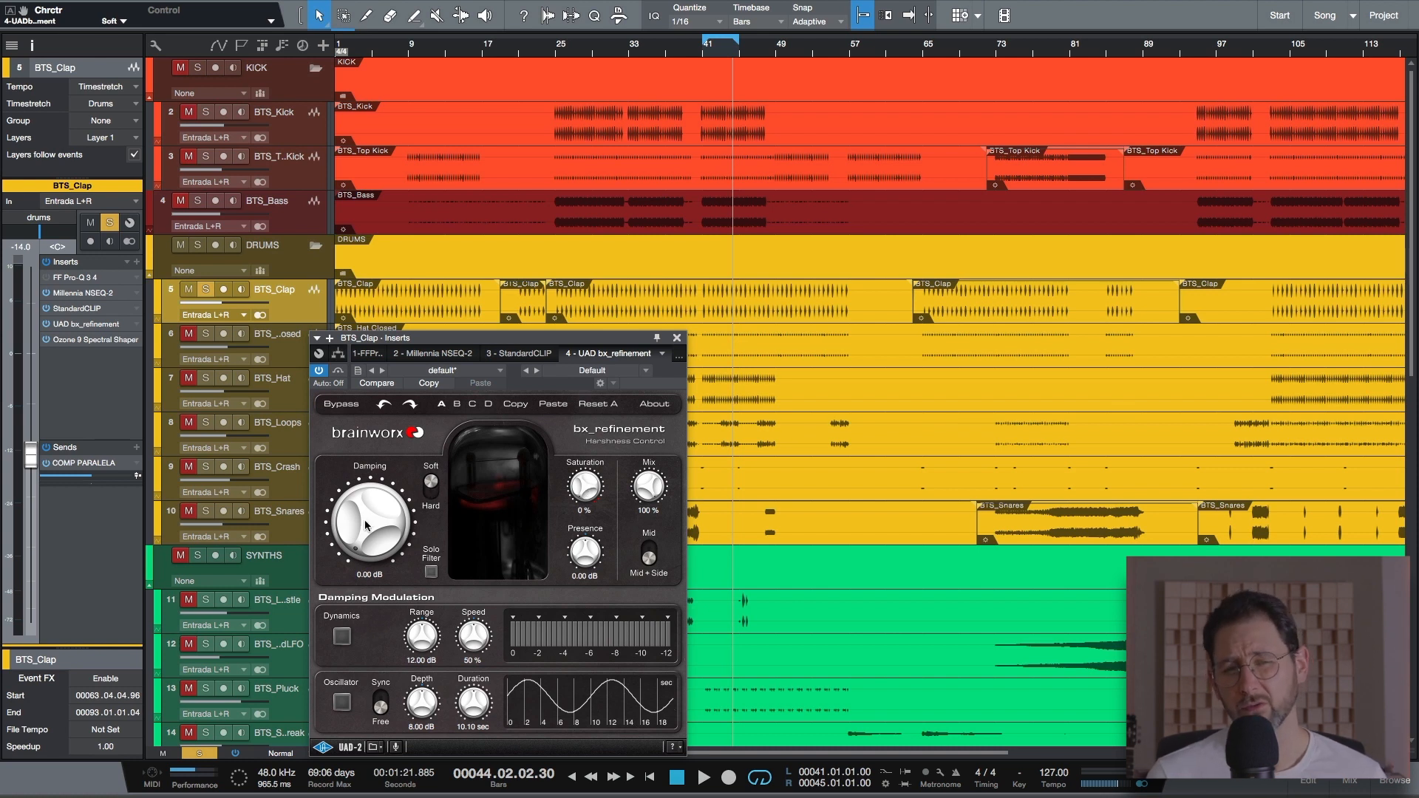
pyautogui.moveTo(382, 523); pyautogui.dragTo(382, 483)
pyautogui.moveTo(585, 487); pyautogui.dragTo(585, 466)
pyautogui.moveTo(585, 556); pyautogui.dragTo(586, 543)
pyautogui.moveTo(651, 484)
pyautogui.mouseDown()
pyautogui.moveTo(630, 535)
pyautogui.moveTo(642, 484)
pyautogui.mouseUp()
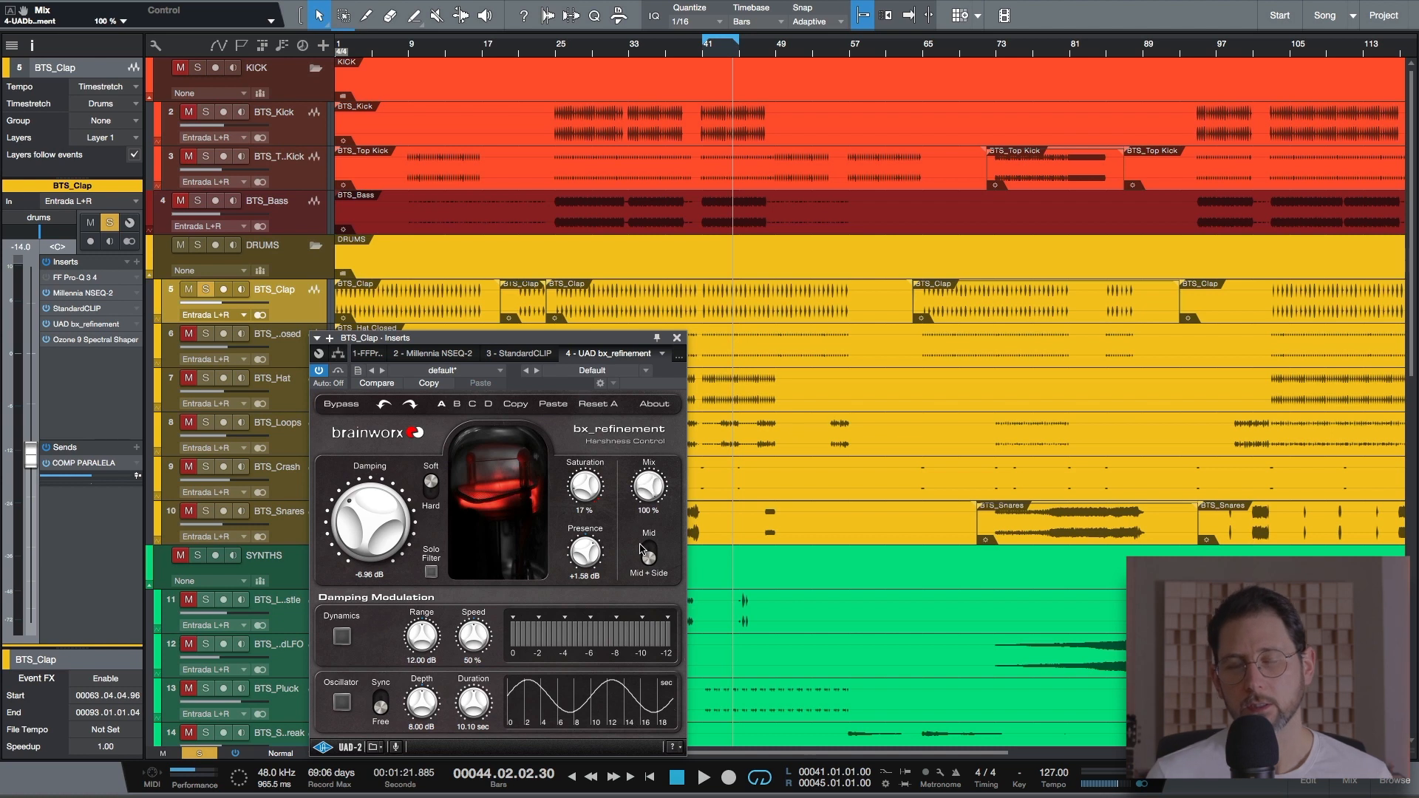
pyautogui.click(650, 552)
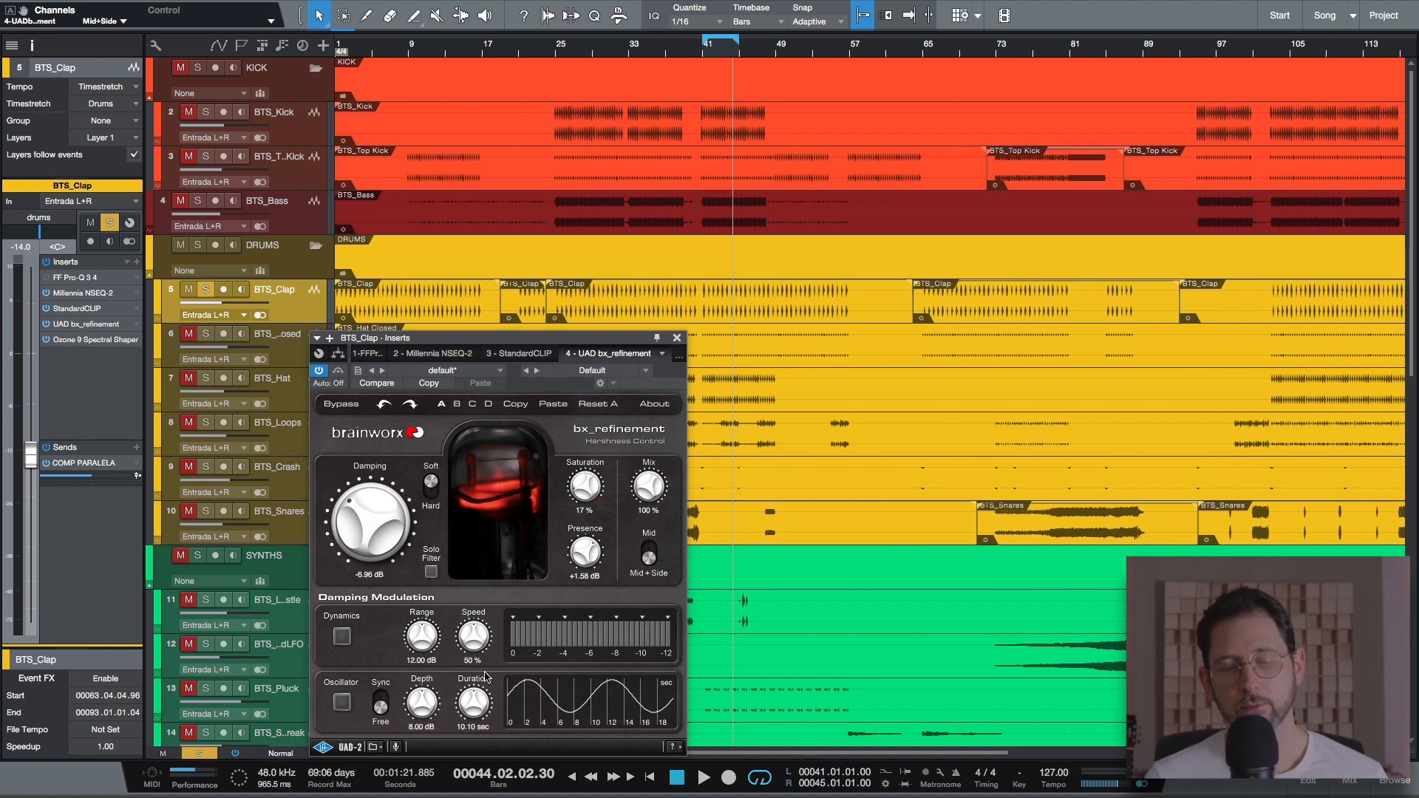
# - Reset bx_refinement's damping and saturation to zero and bring presence back to -0.07 dB
pyautogui.doubleClick(343, 498)
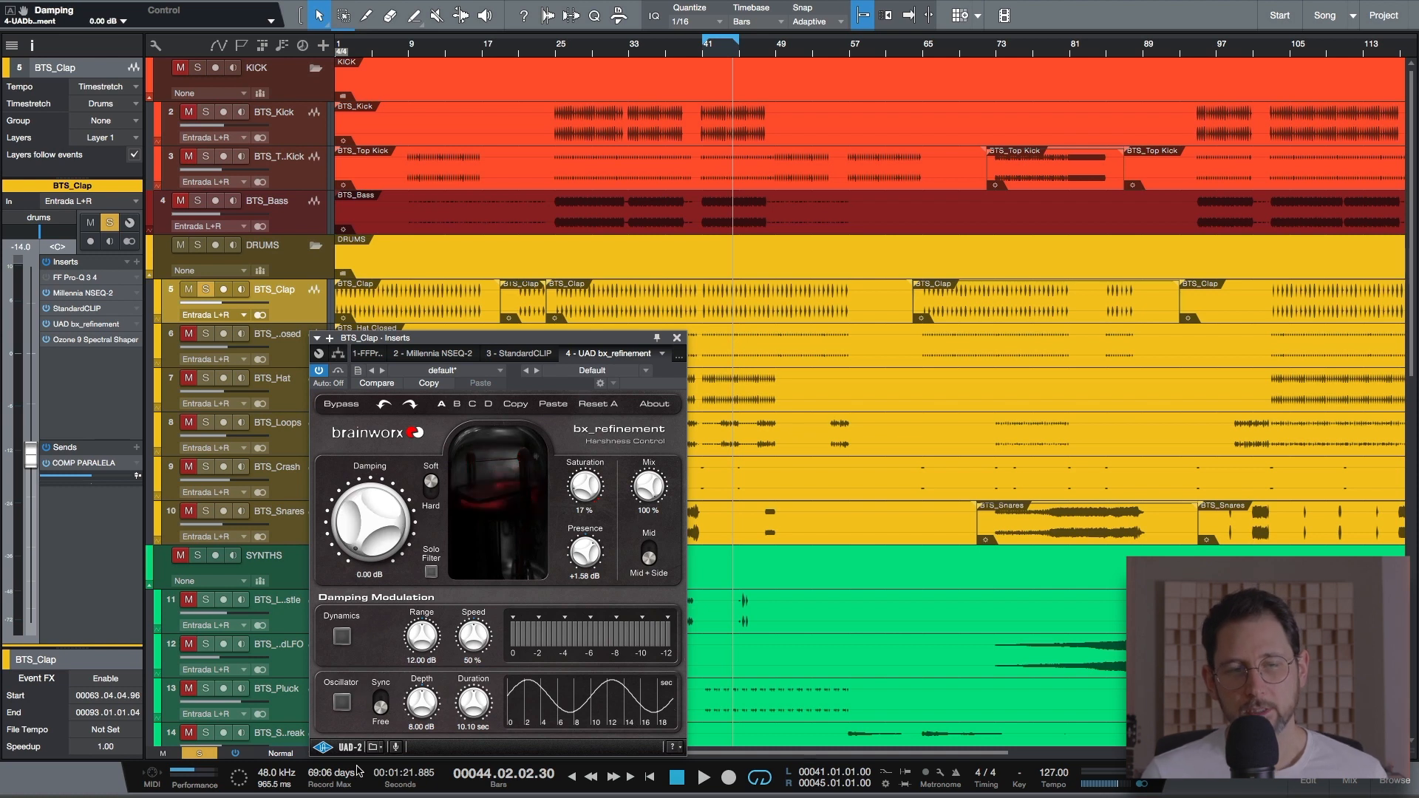
pyautogui.moveTo(376, 496)
pyautogui.mouseDown()
pyautogui.moveTo(378, 421)
pyautogui.moveTo(377, 517)
pyautogui.mouseUp()
pyautogui.moveTo(581, 489); pyautogui.dragTo(582, 486)
pyautogui.doubleClick(583, 490)
pyautogui.moveTo(582, 560); pyautogui.dragTo(580, 577)
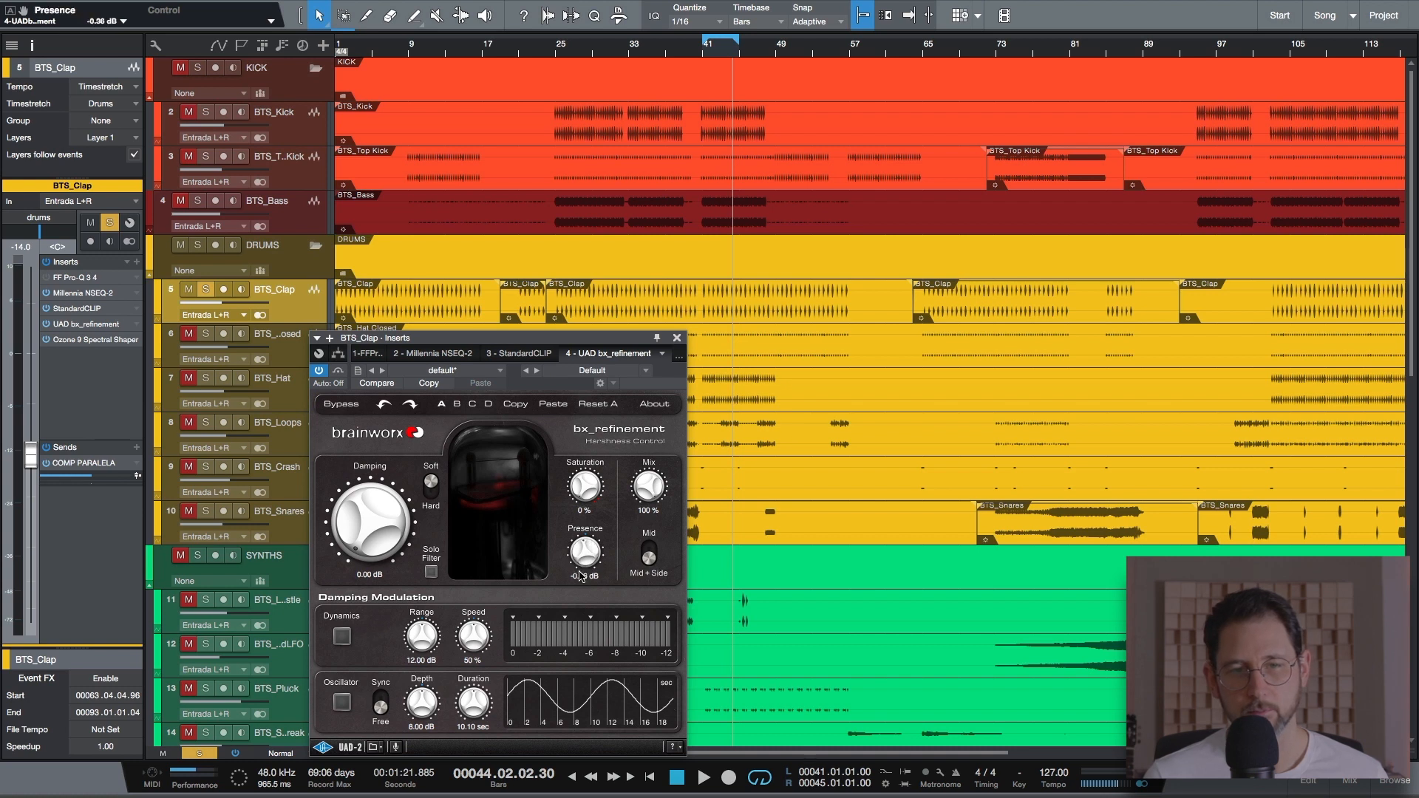
pyautogui.moveTo(584, 566); pyautogui.dragTo(584, 562)
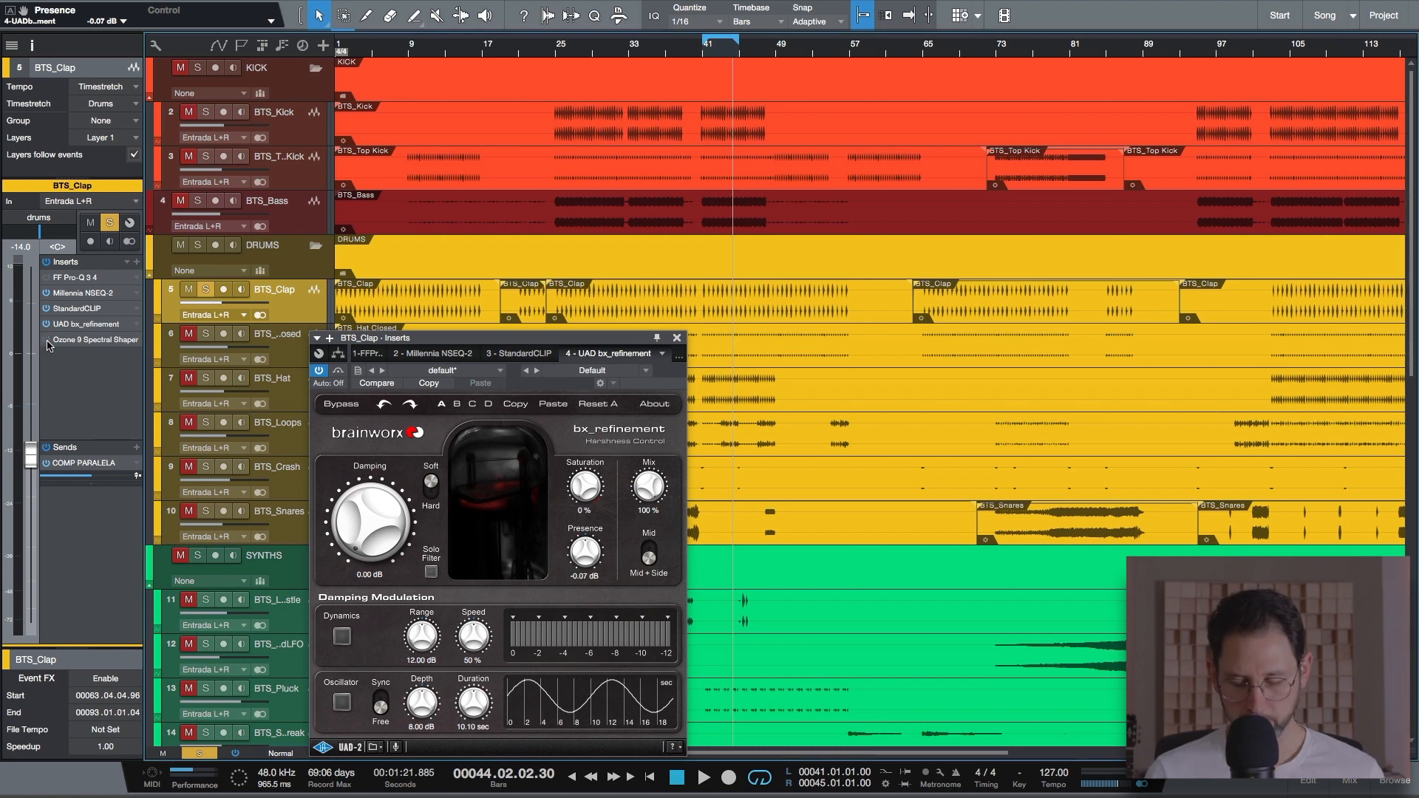
# - With the loop playing, solo the damping filter in Hard mode and adjust damping to -6.60 dB
pyautogui.moveTo(391, 533); pyautogui.dragTo(403, 467)
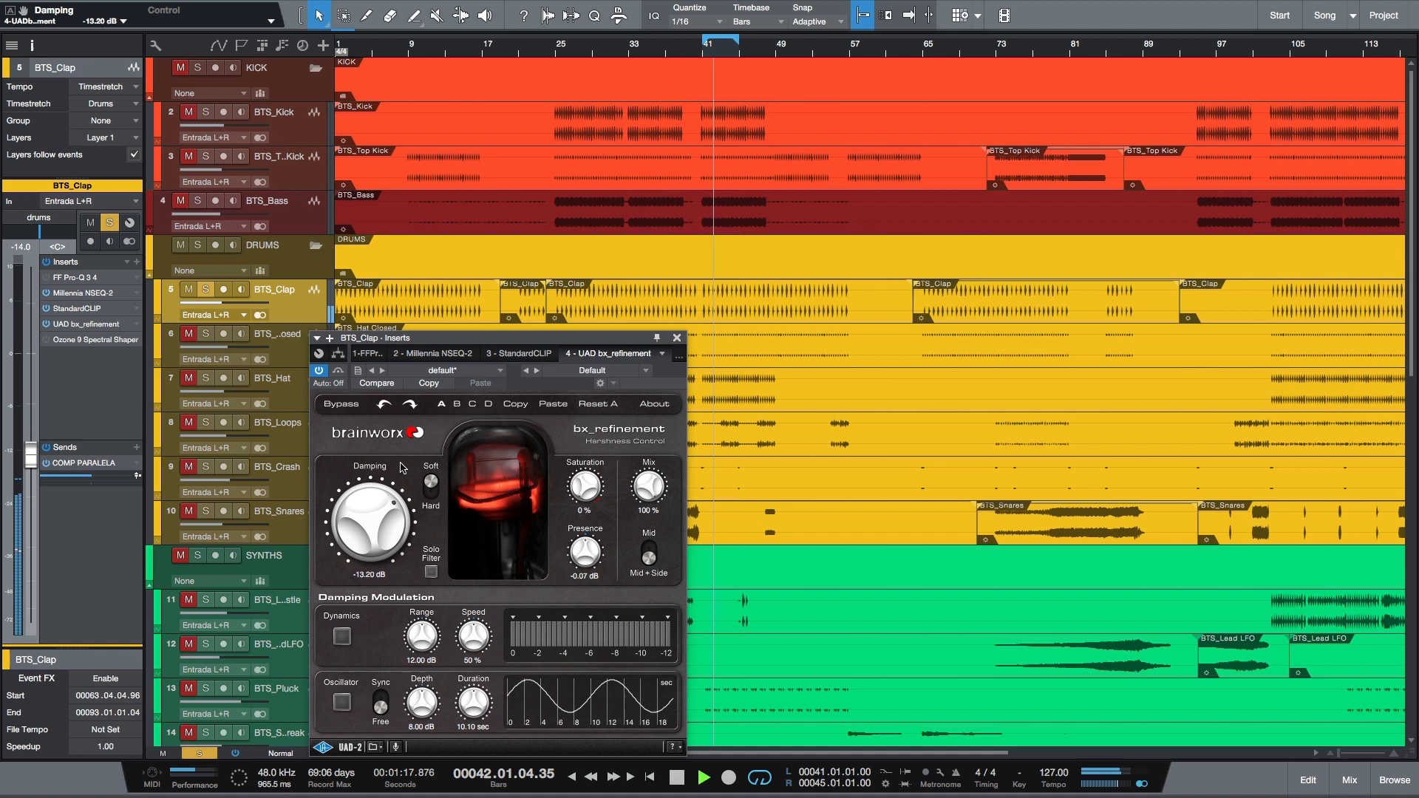
pyautogui.moveTo(382, 531); pyautogui.dragTo(378, 538)
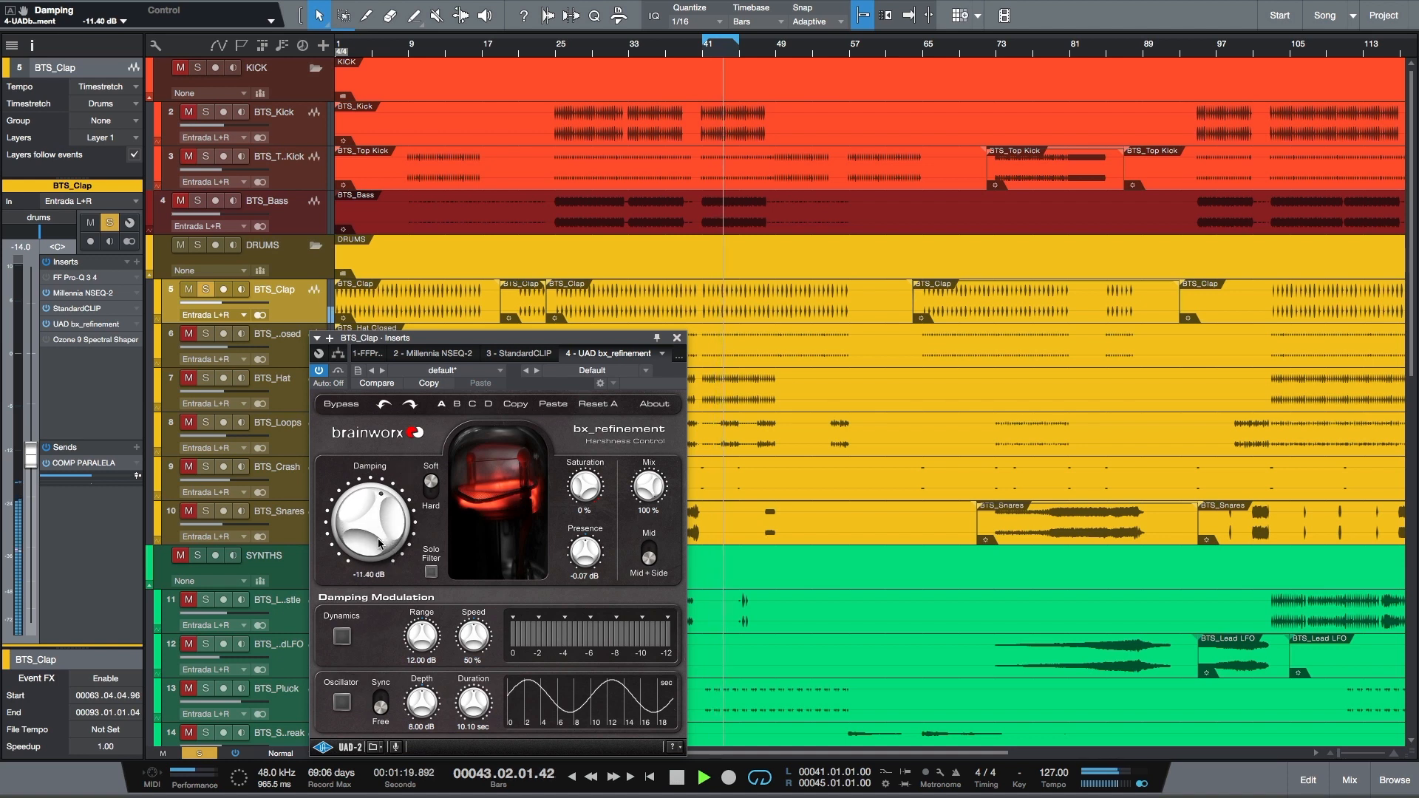
pyautogui.click(431, 488)
pyautogui.click(431, 572)
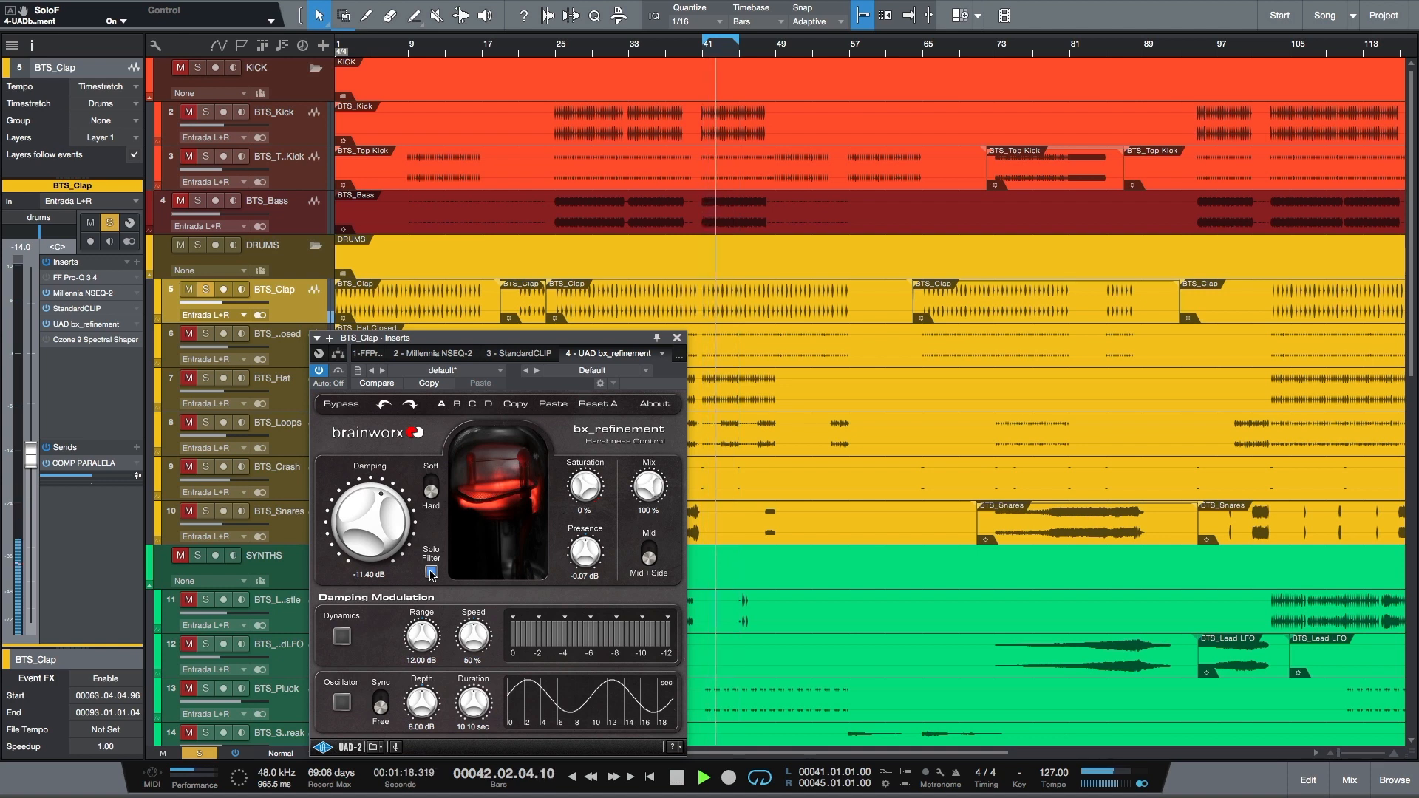
pyautogui.moveTo(384, 513); pyautogui.dragTo(382, 541)
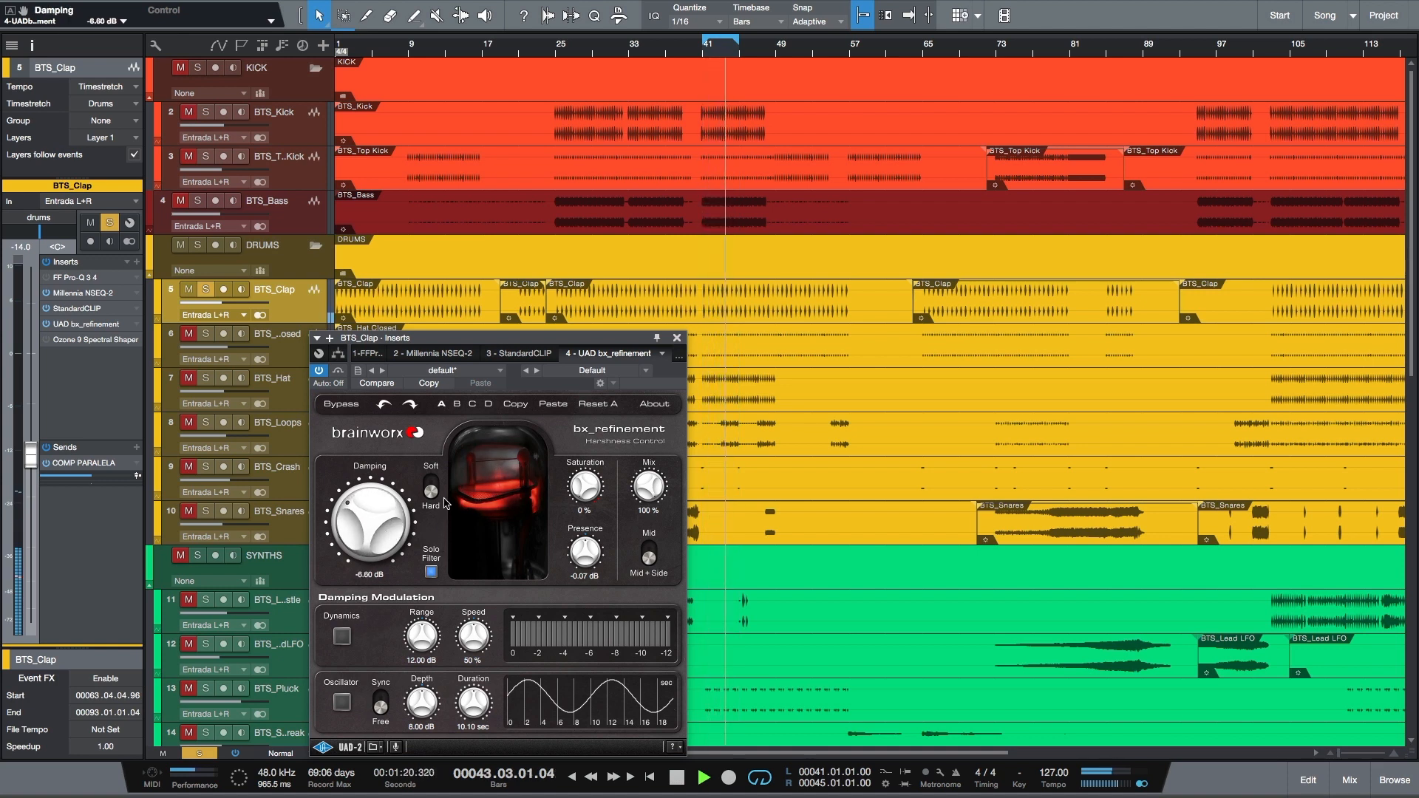
# - Set the damping character to Soft and the channel mode to Mid, and turn off the filter solo
pyautogui.click(430, 488)
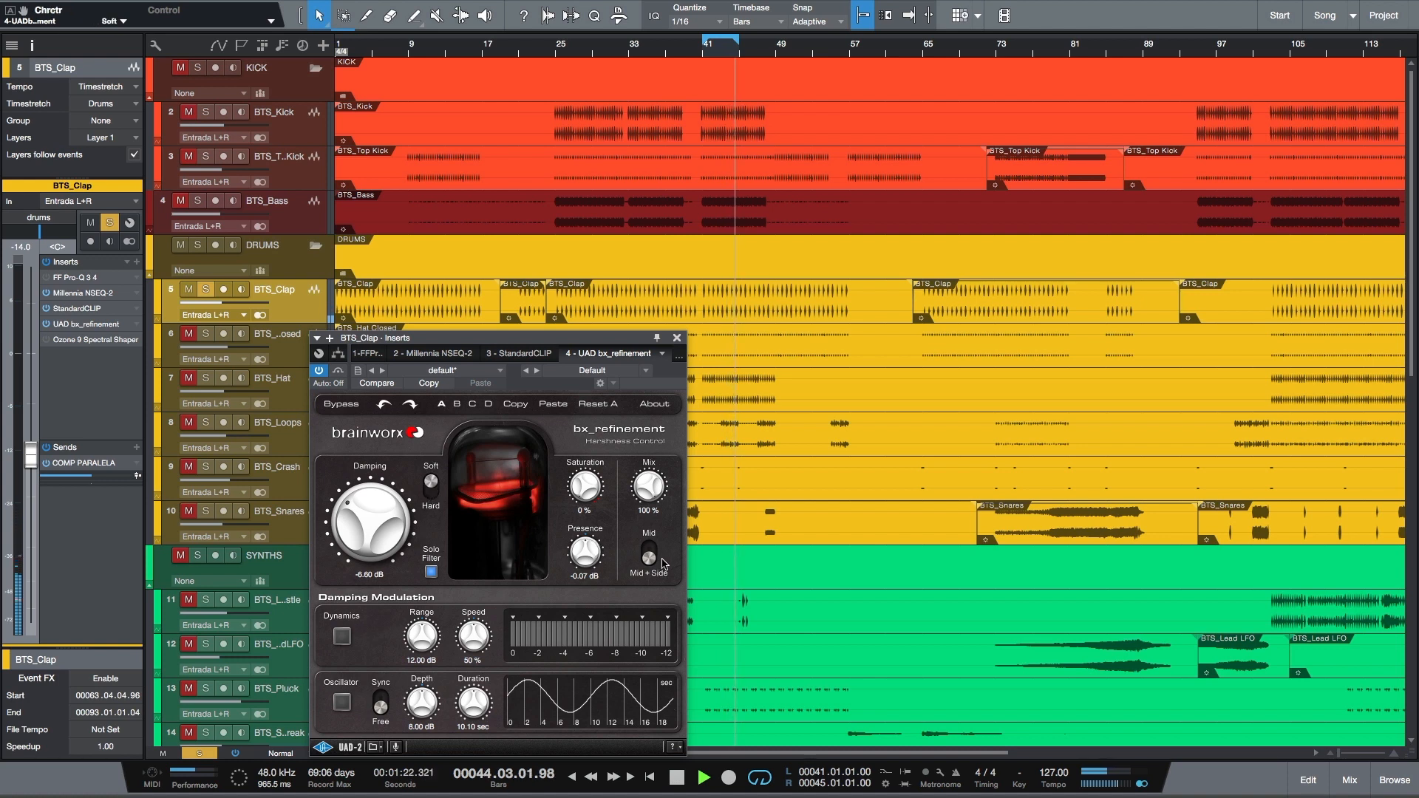
pyautogui.click(648, 552)
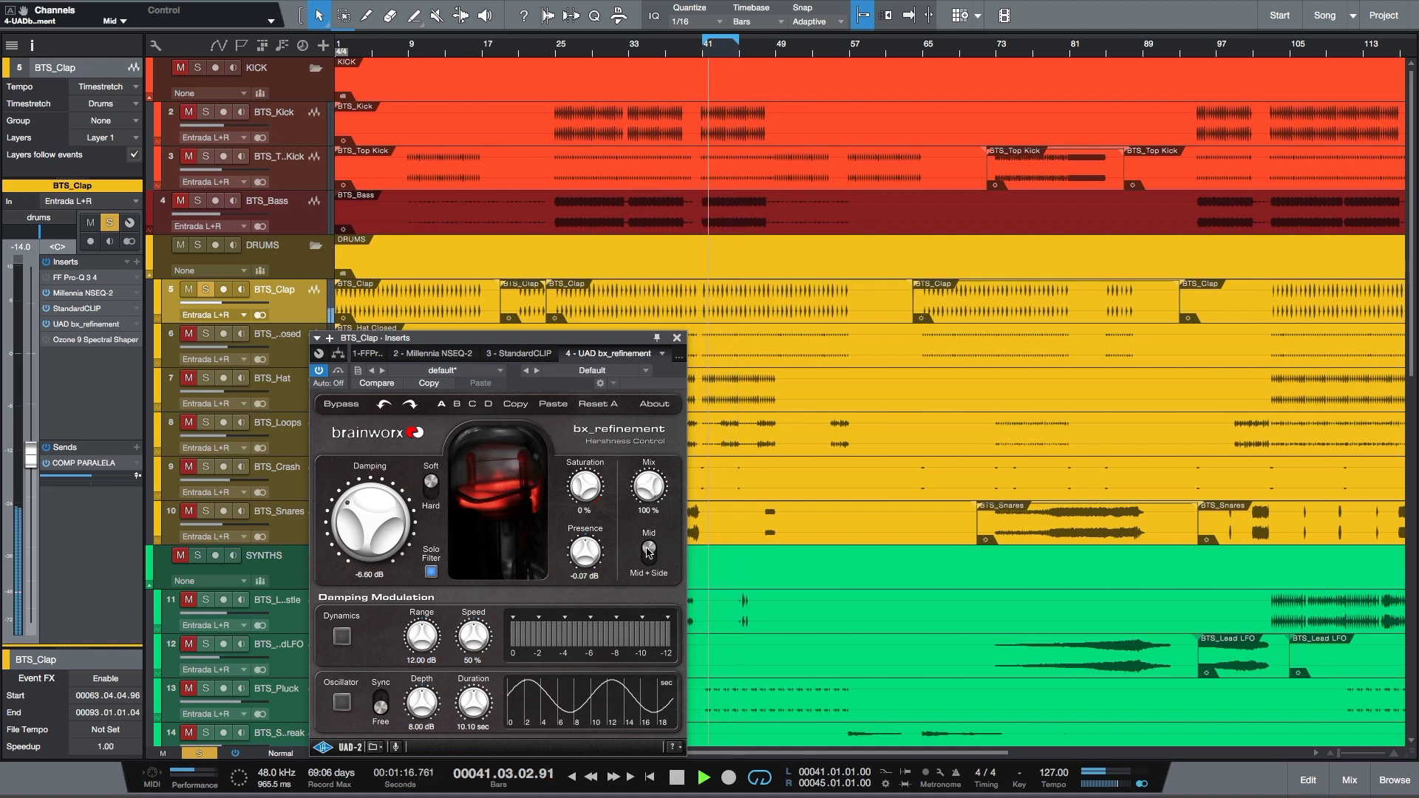
pyautogui.click(431, 571)
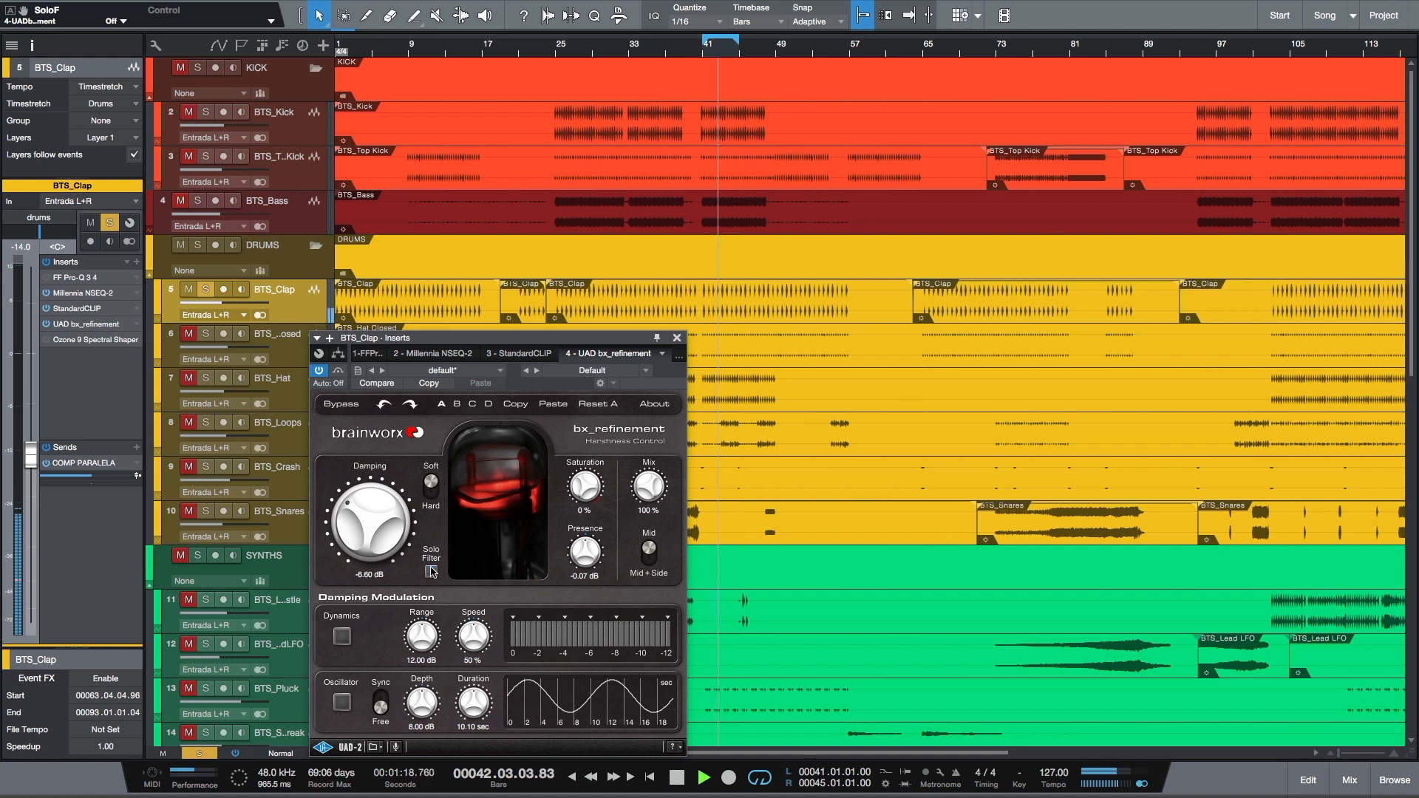
pyautogui.click(385, 532)
# - Compare the clap with bx_refinement bypassed and active while raising presence to +2.02 dB, and stop playback
pyautogui.click(342, 404)
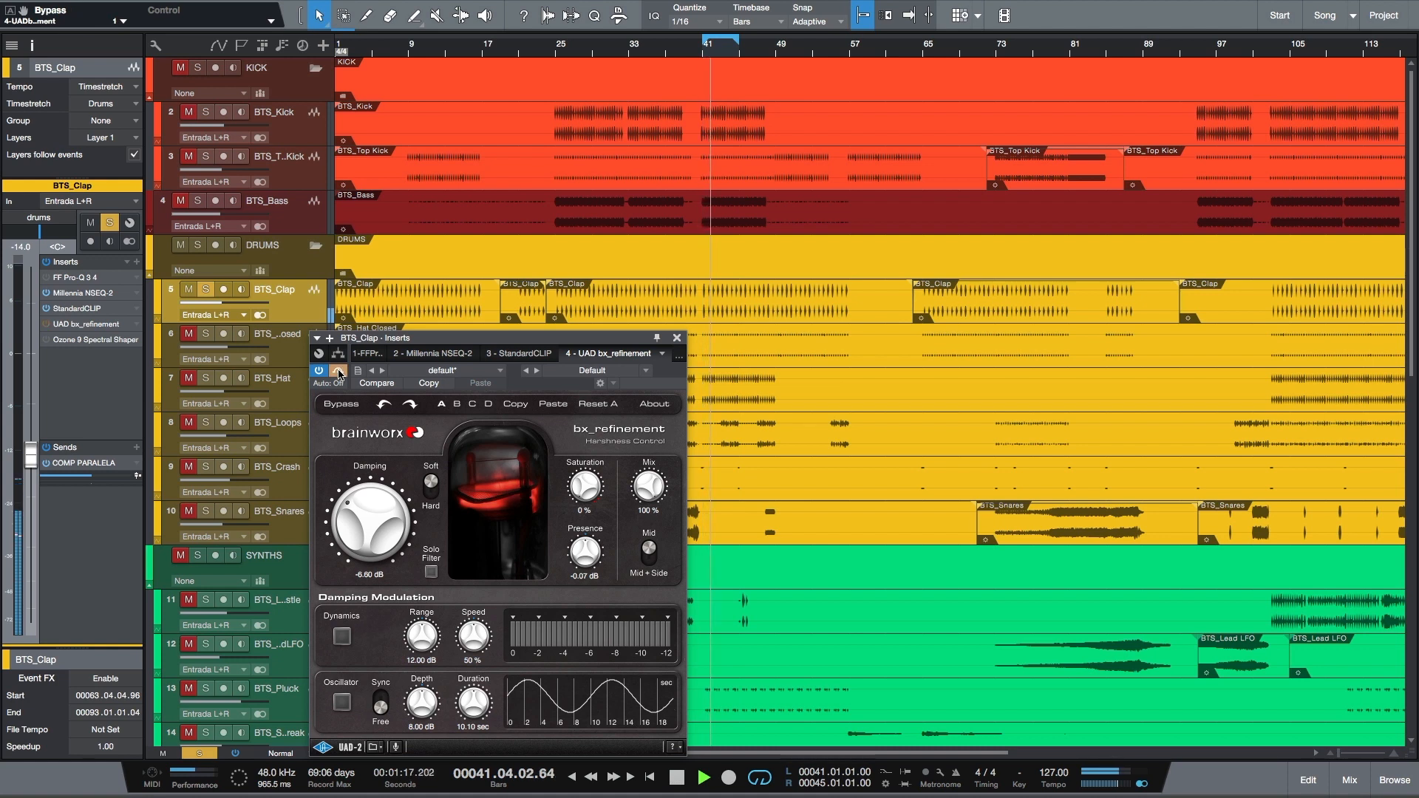
pyautogui.click(339, 371)
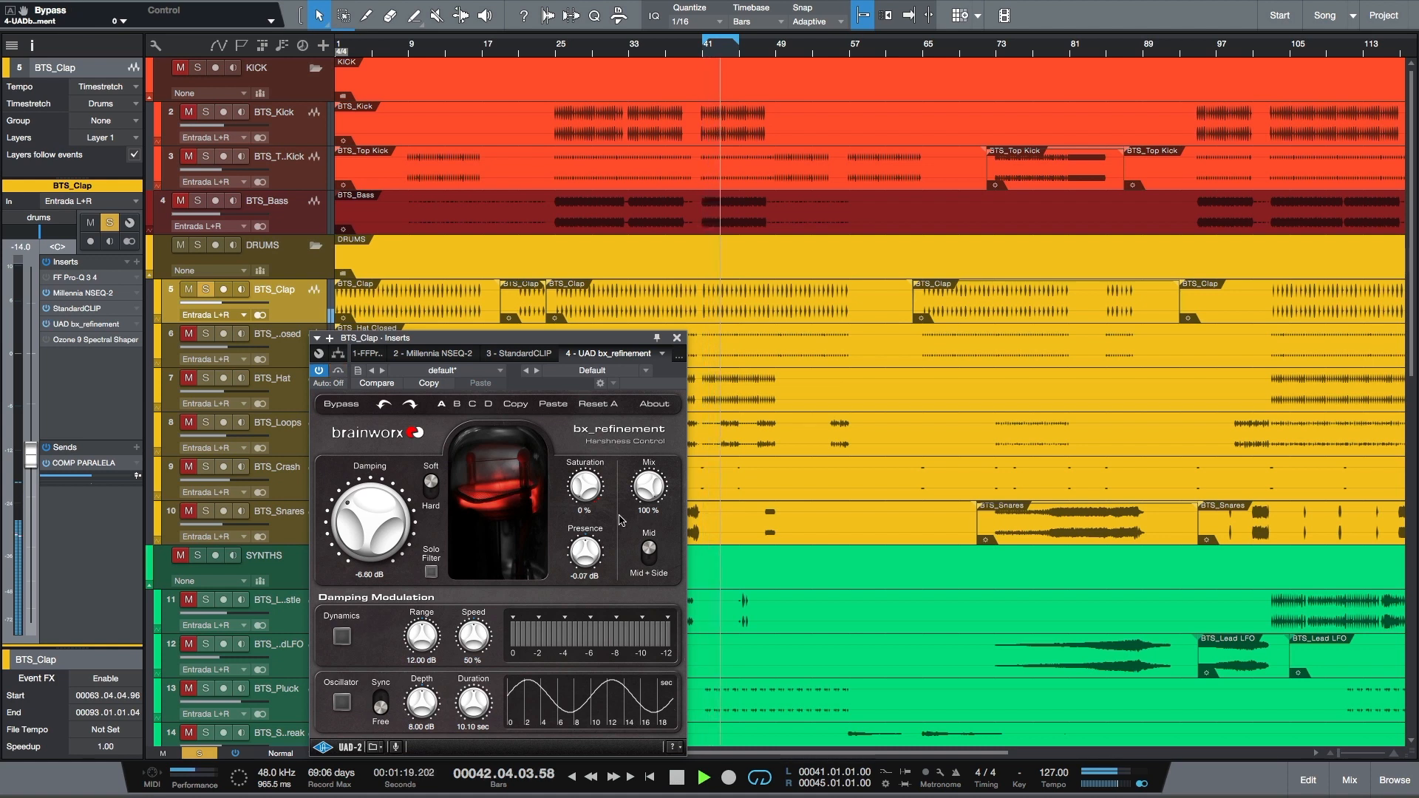
pyautogui.moveTo(592, 555); pyautogui.dragTo(597, 538)
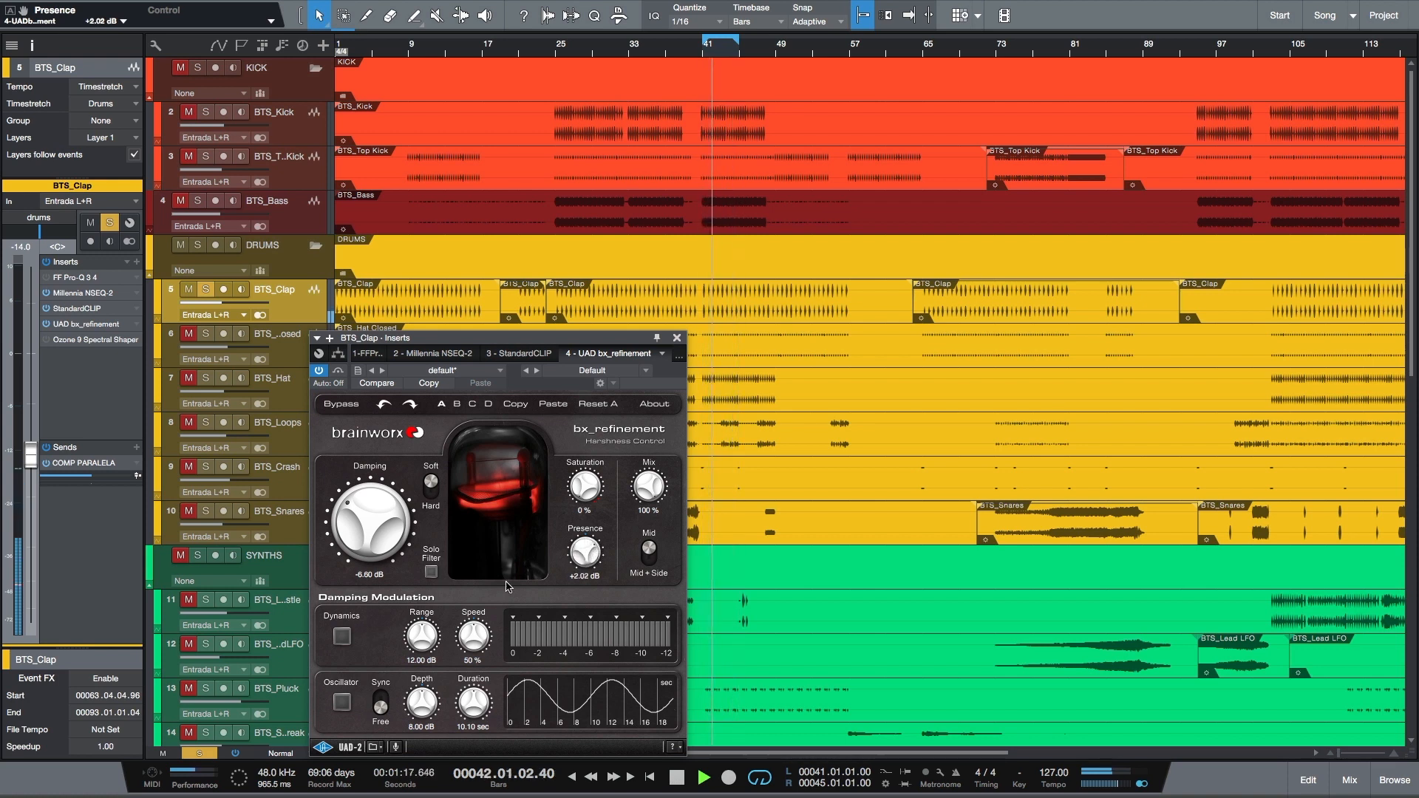
pyautogui.click(349, 405)
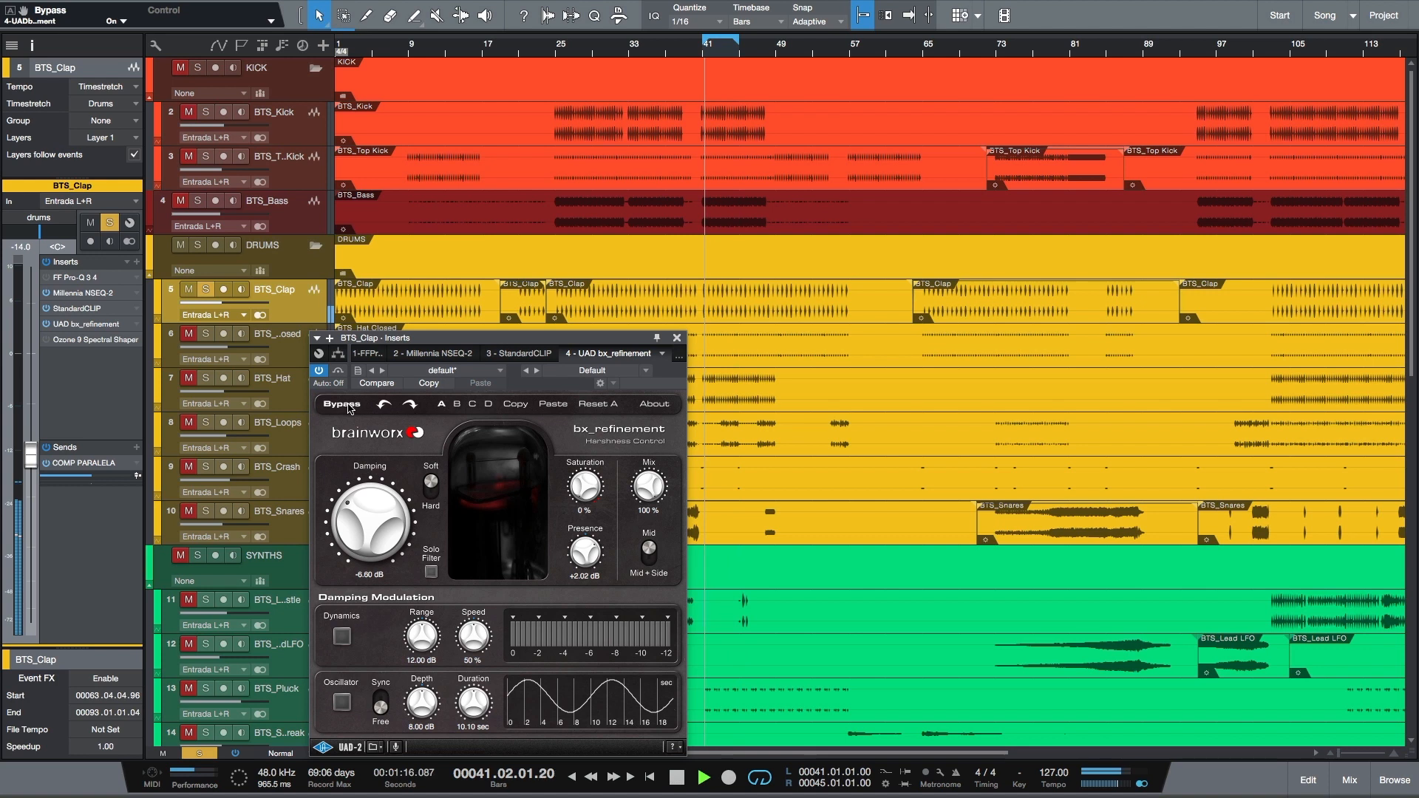
pyautogui.click(349, 406)
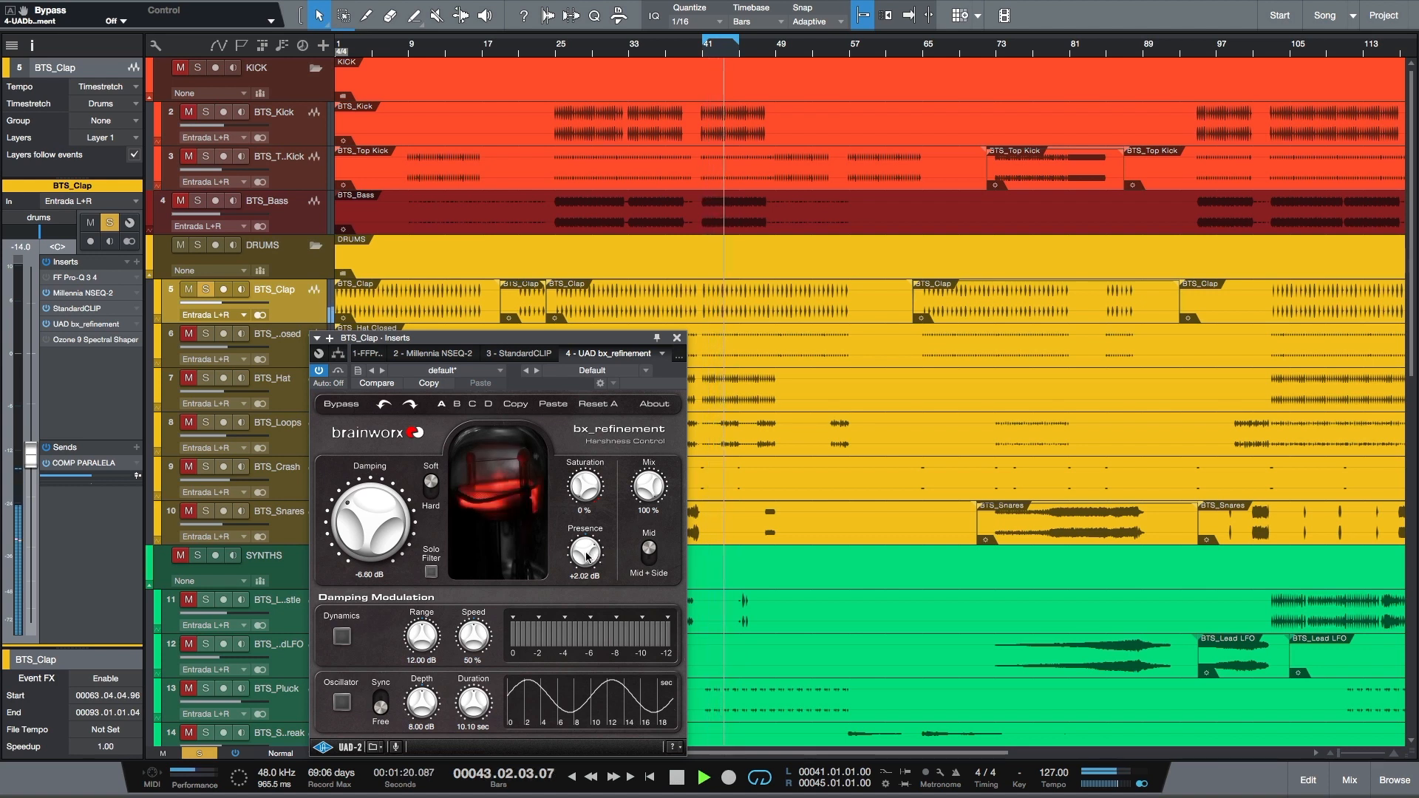
pyautogui.press('space')
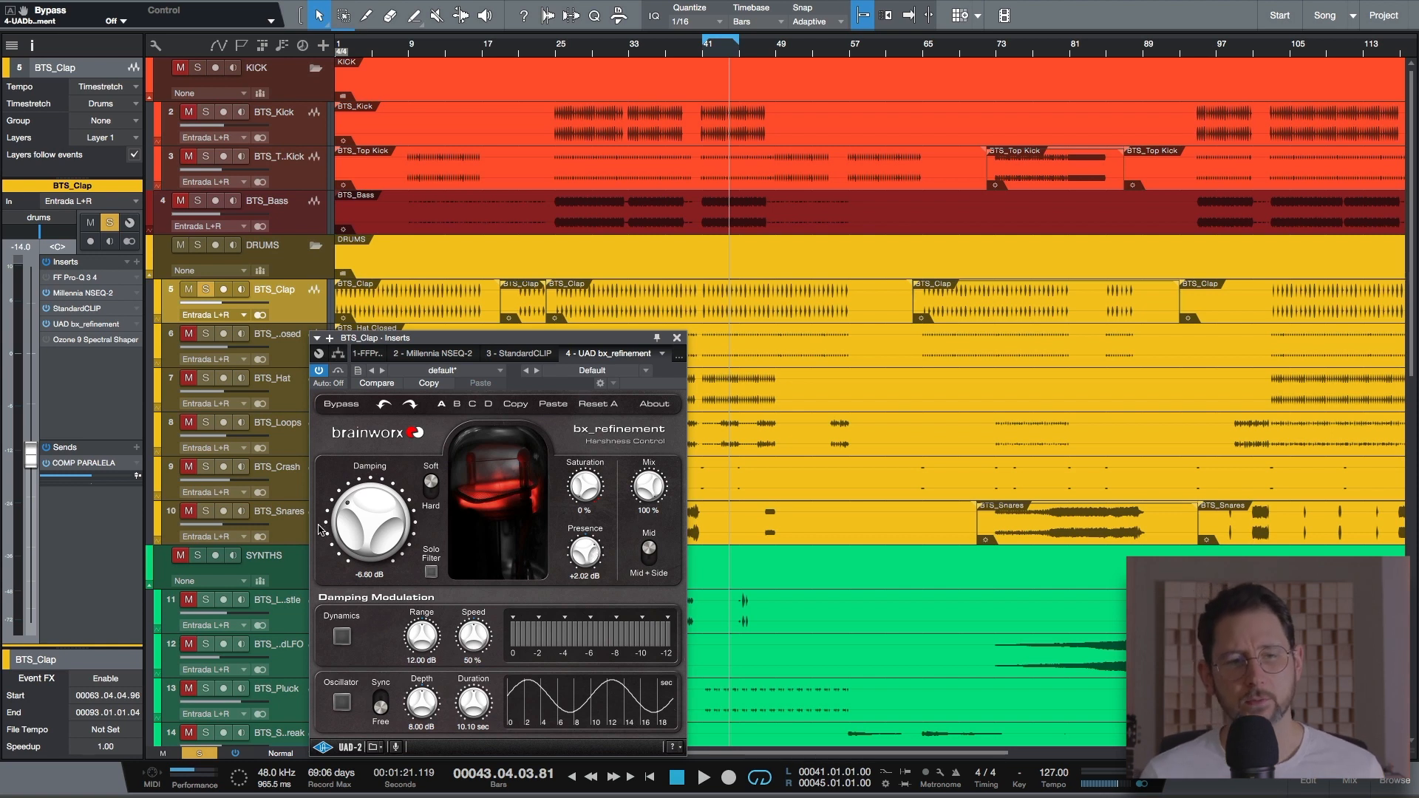
# - Enable Dynamics damping modulation, set the main damping to 0.00 dB and start playing the loop
pyautogui.click(341, 637)
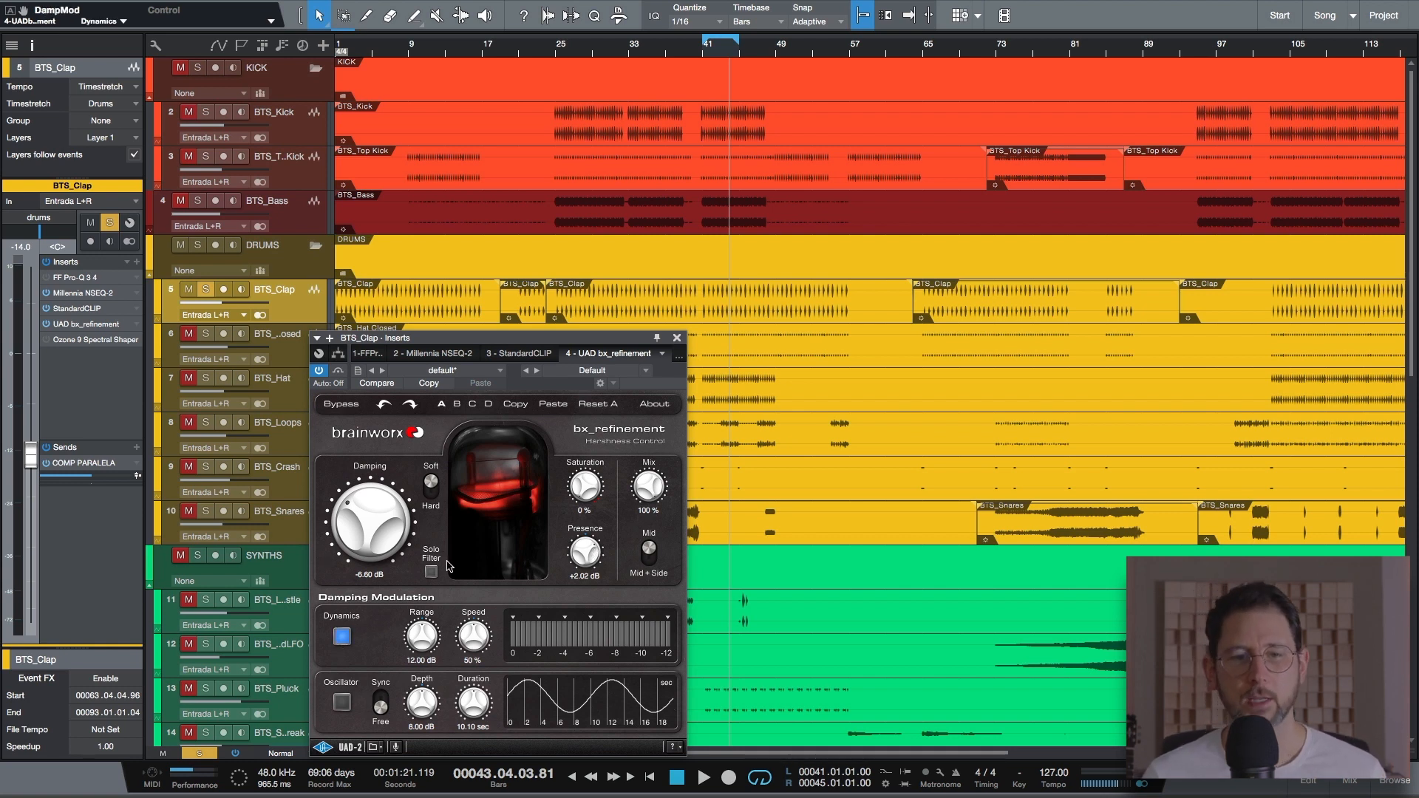
pyautogui.moveTo(366, 504); pyautogui.dragTo(456, 645)
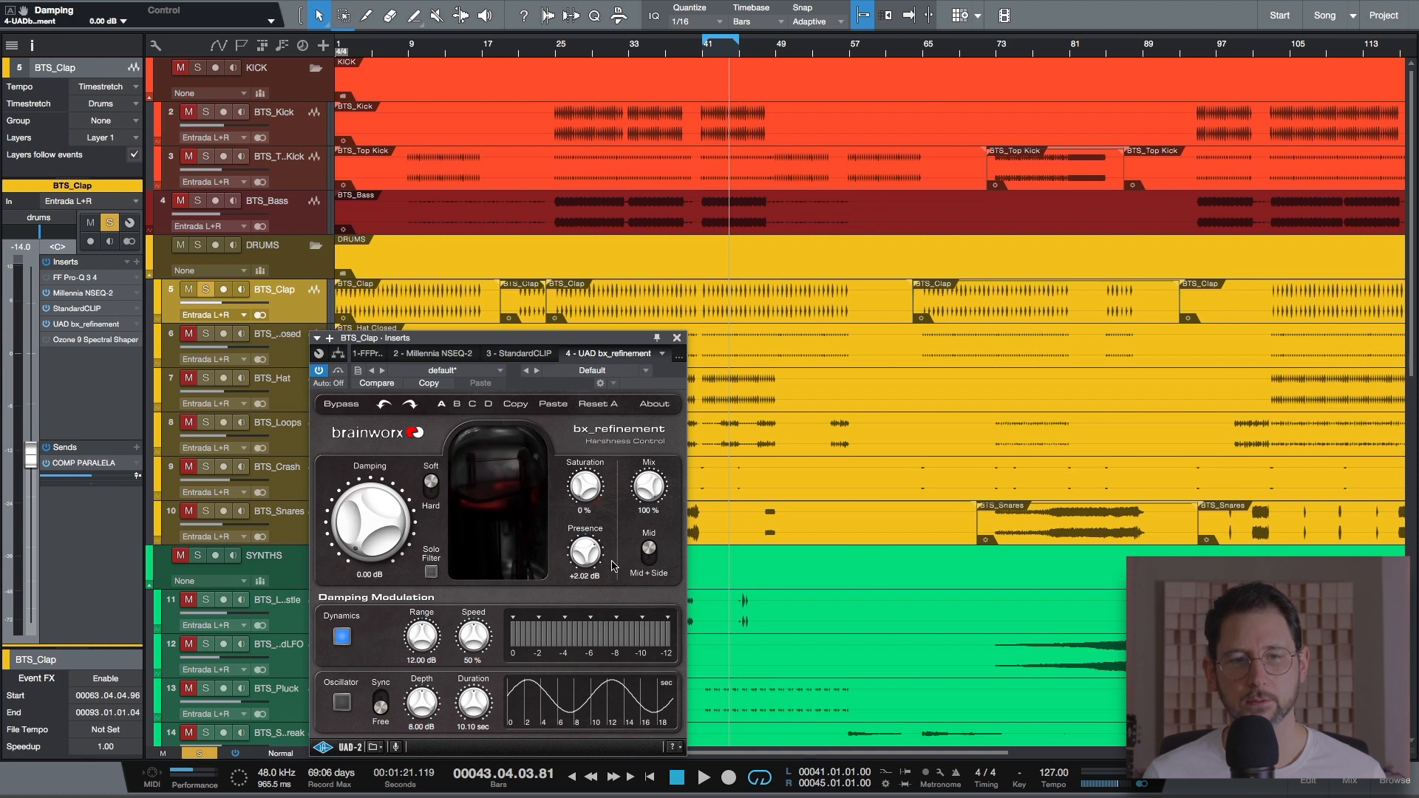
pyautogui.press('space')
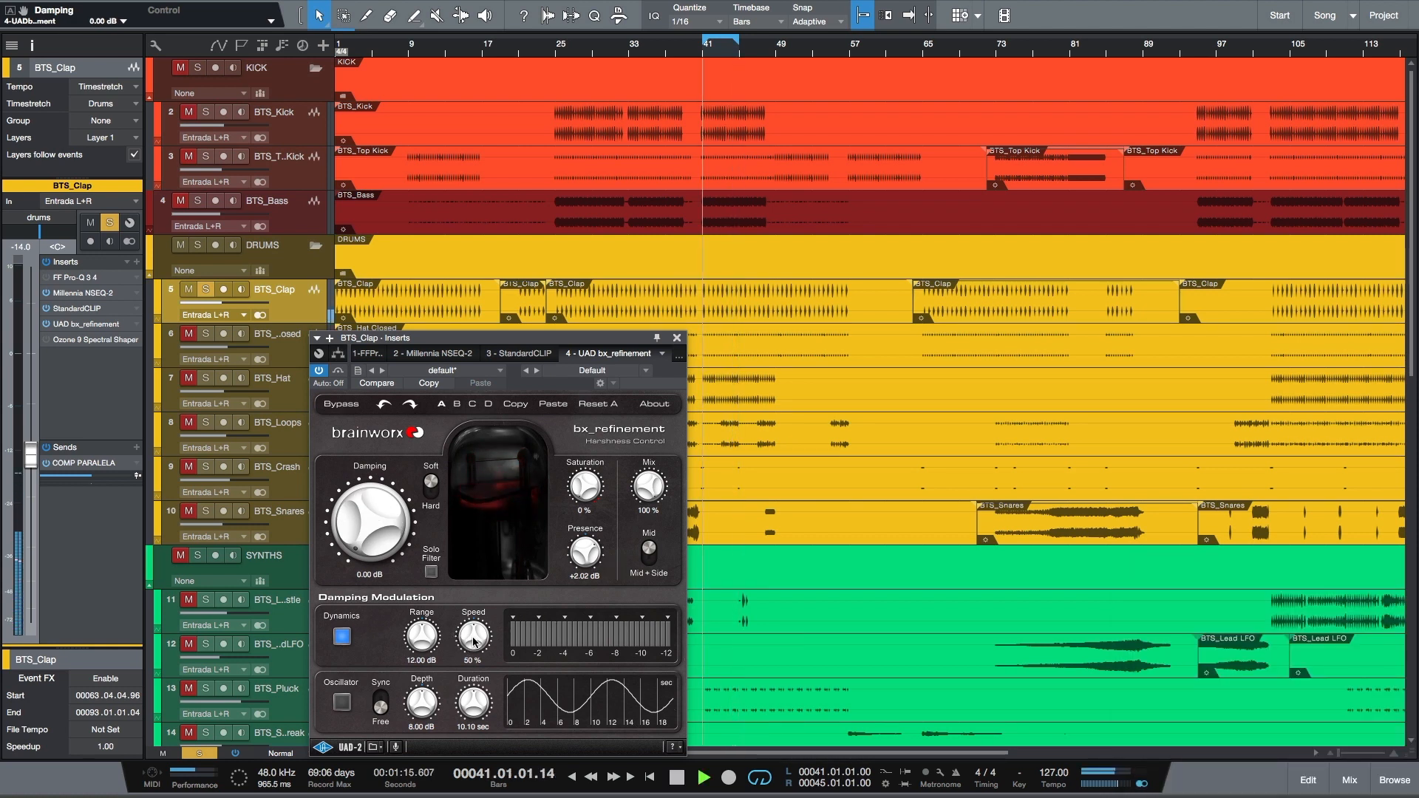
# - Set the dynamics range to 24.00 dB and its speed to about 62 %, and raise presence to +2.38 dB
pyautogui.moveTo(422, 634); pyautogui.dragTo(446, 593)
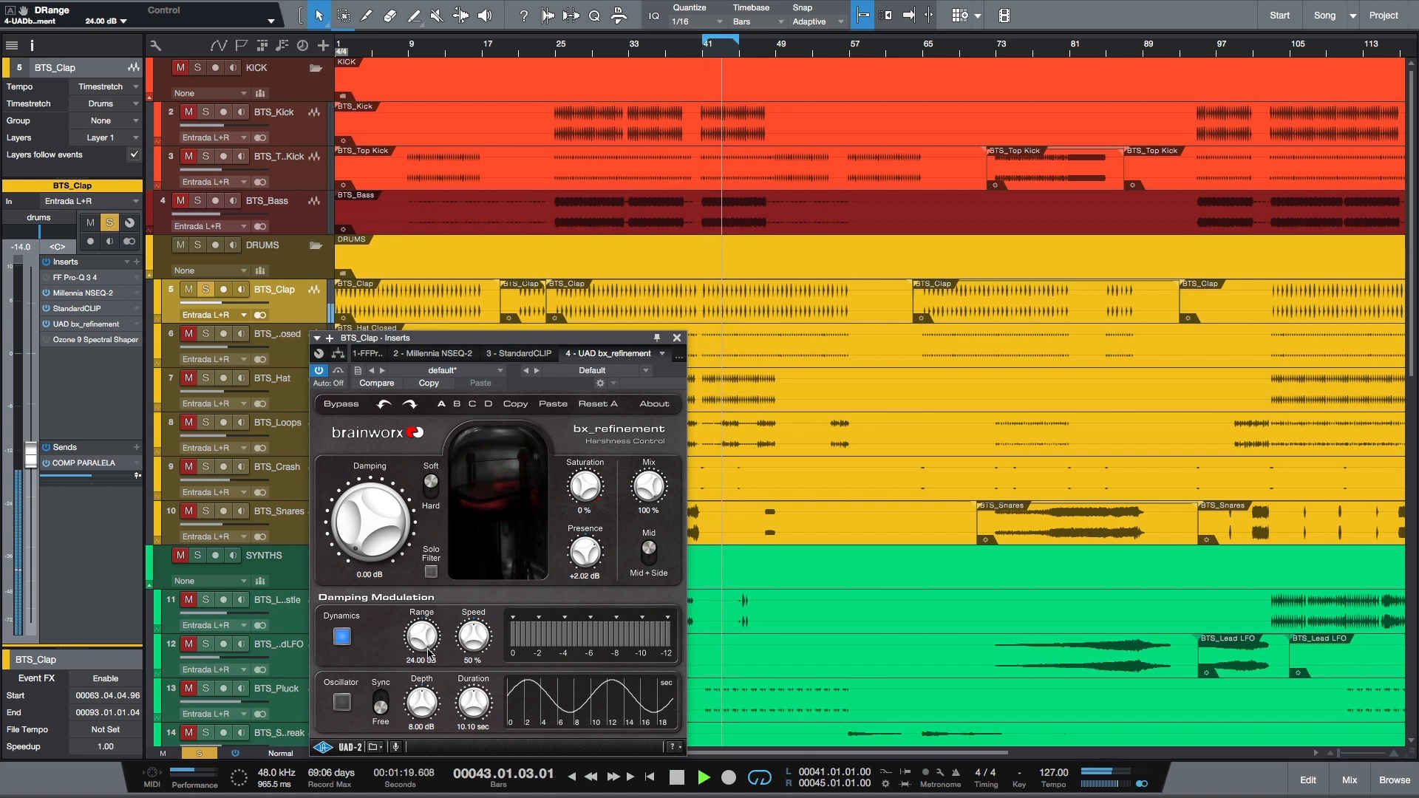
pyautogui.moveTo(473, 636)
pyautogui.mouseDown()
pyautogui.moveTo(483, 650)
pyautogui.moveTo(484, 617)
pyautogui.moveTo(476, 652)
pyautogui.mouseUp()
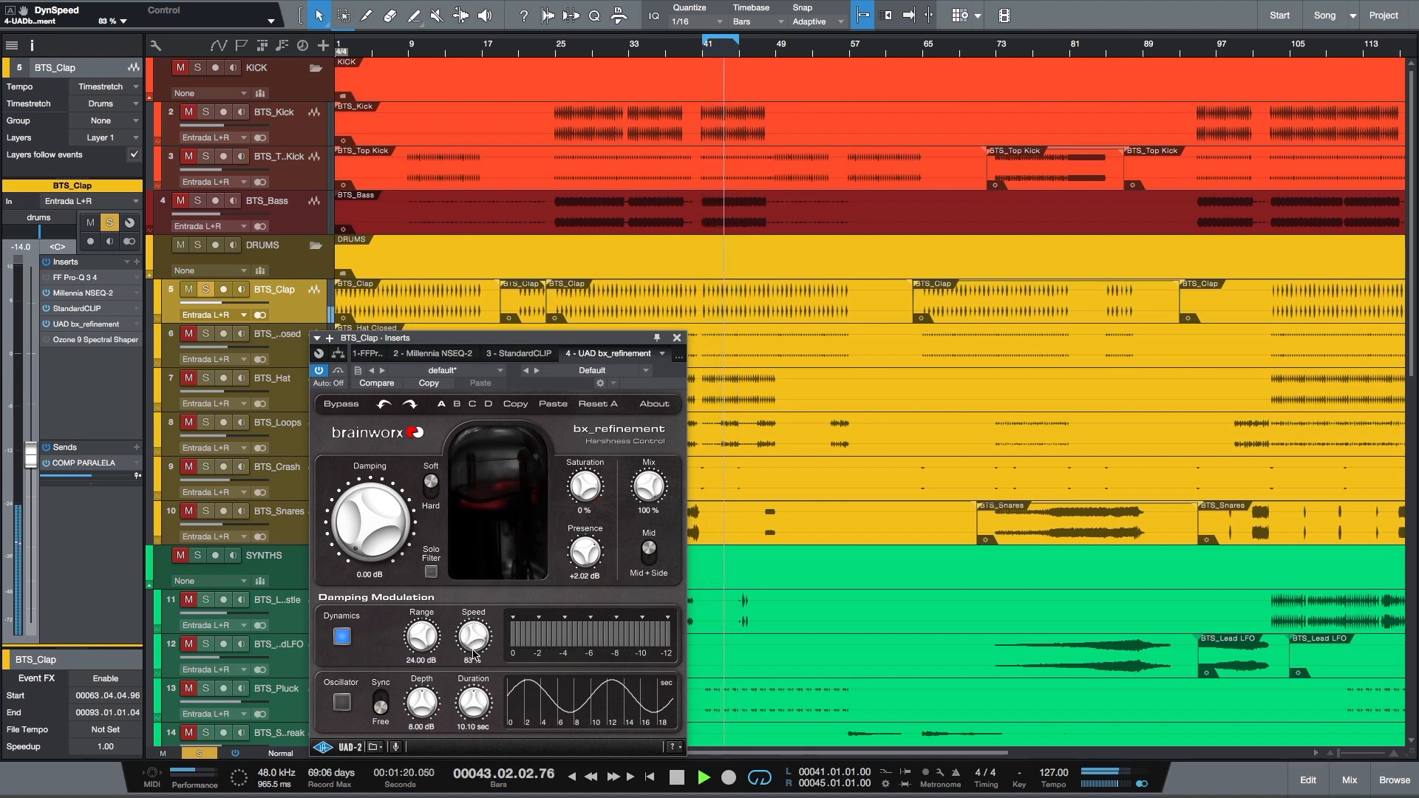
pyautogui.moveTo(586, 551)
pyautogui.mouseDown()
pyautogui.moveTo(564, 653)
pyautogui.moveTo(598, 550)
pyautogui.mouseUp()
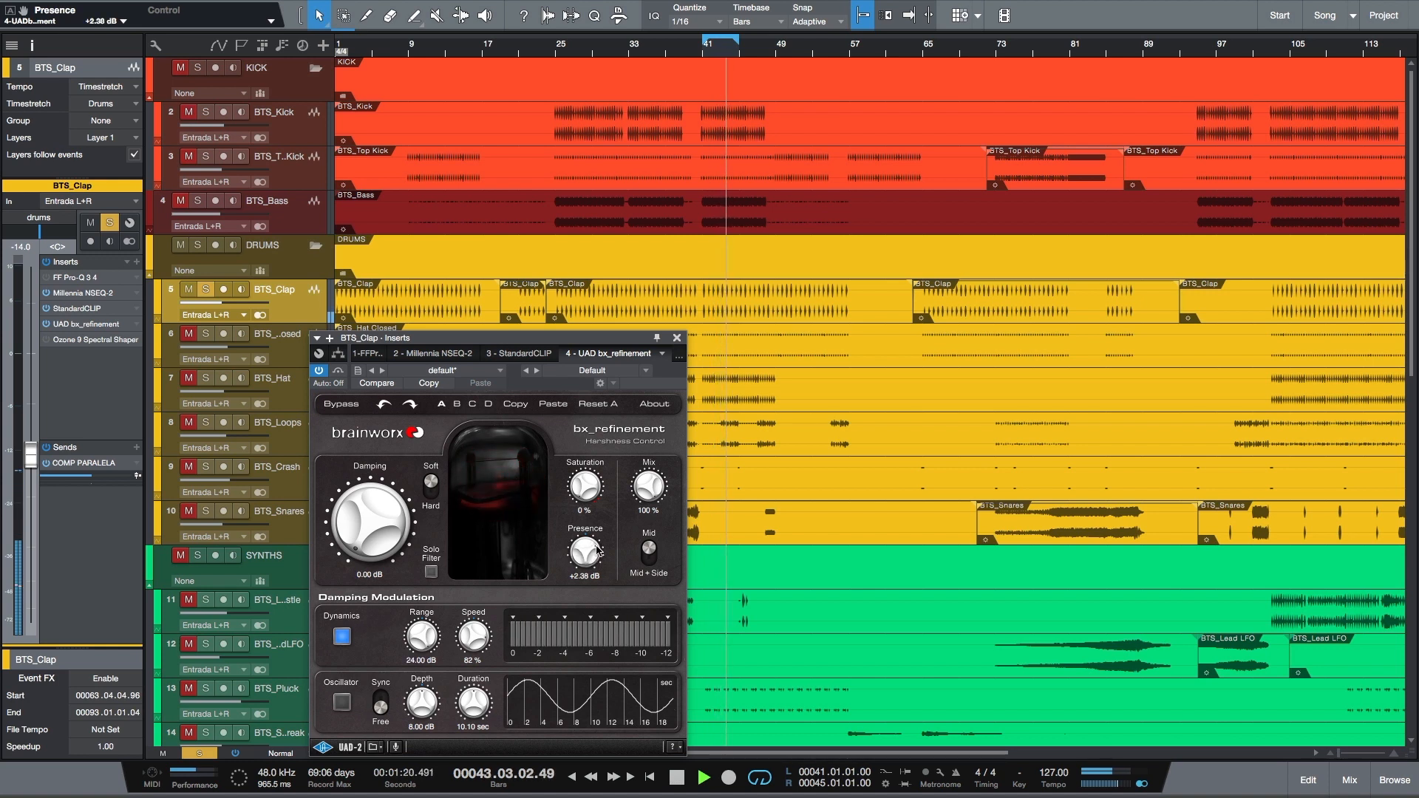
# - Set the dynamics speed to 70 %, presence to +4.03 dB, saturation to 14 % and mix to 50 %, comparing the clap against bypass
pyautogui.click(339, 403)
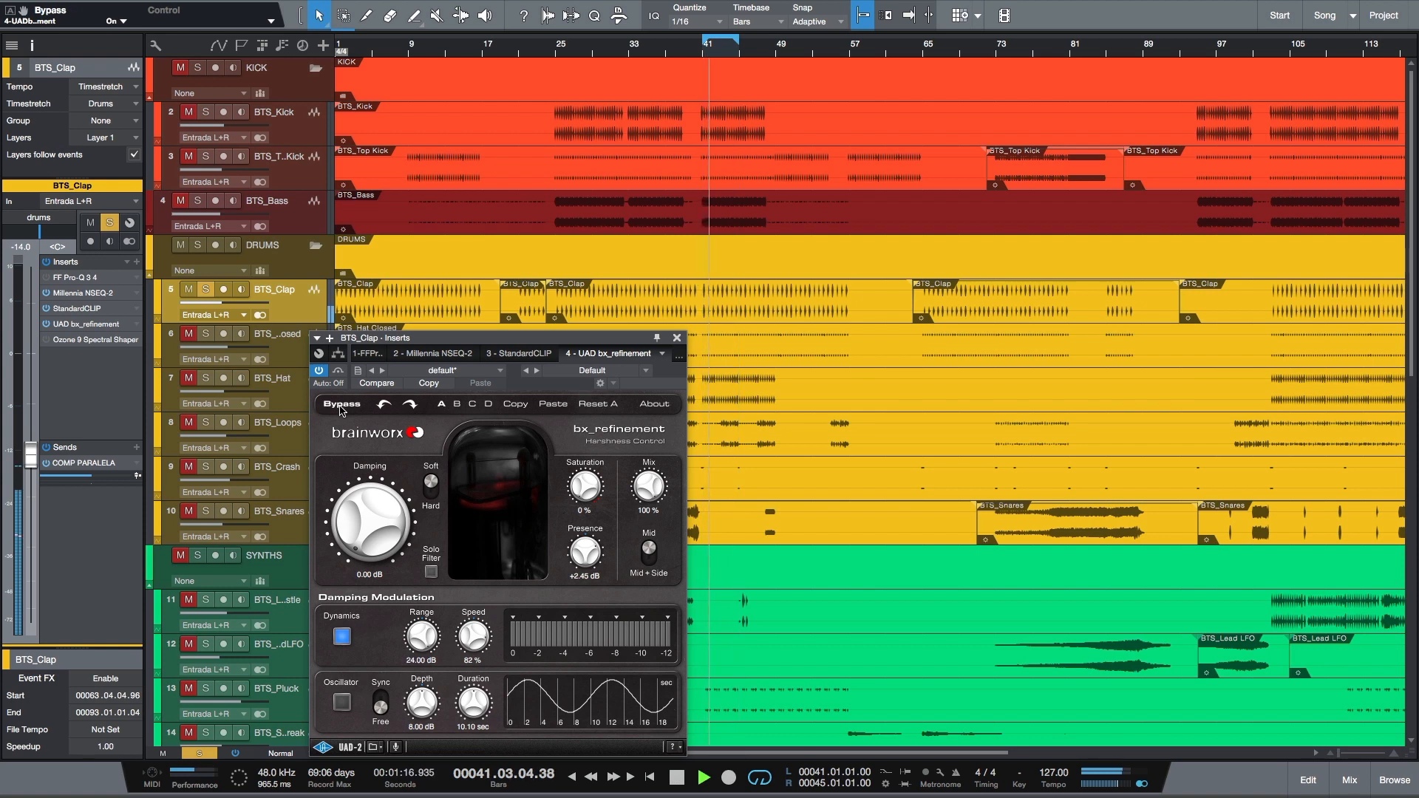
pyautogui.click(340, 404)
pyautogui.moveTo(475, 637); pyautogui.dragTo(477, 652)
pyautogui.moveTo(586, 555); pyautogui.dragTo(587, 545)
pyautogui.moveTo(593, 492); pyautogui.dragTo(640, 539)
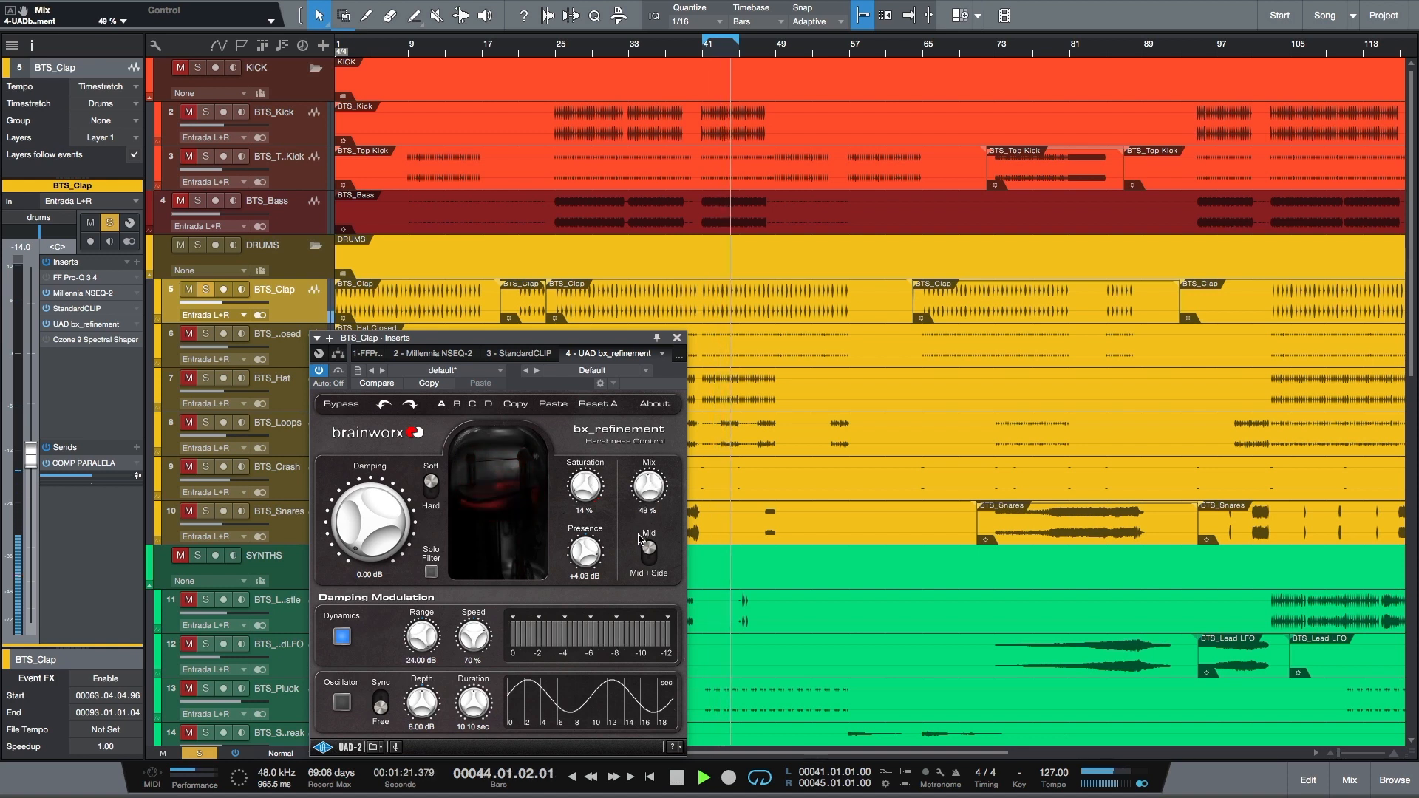
pyautogui.click(351, 411)
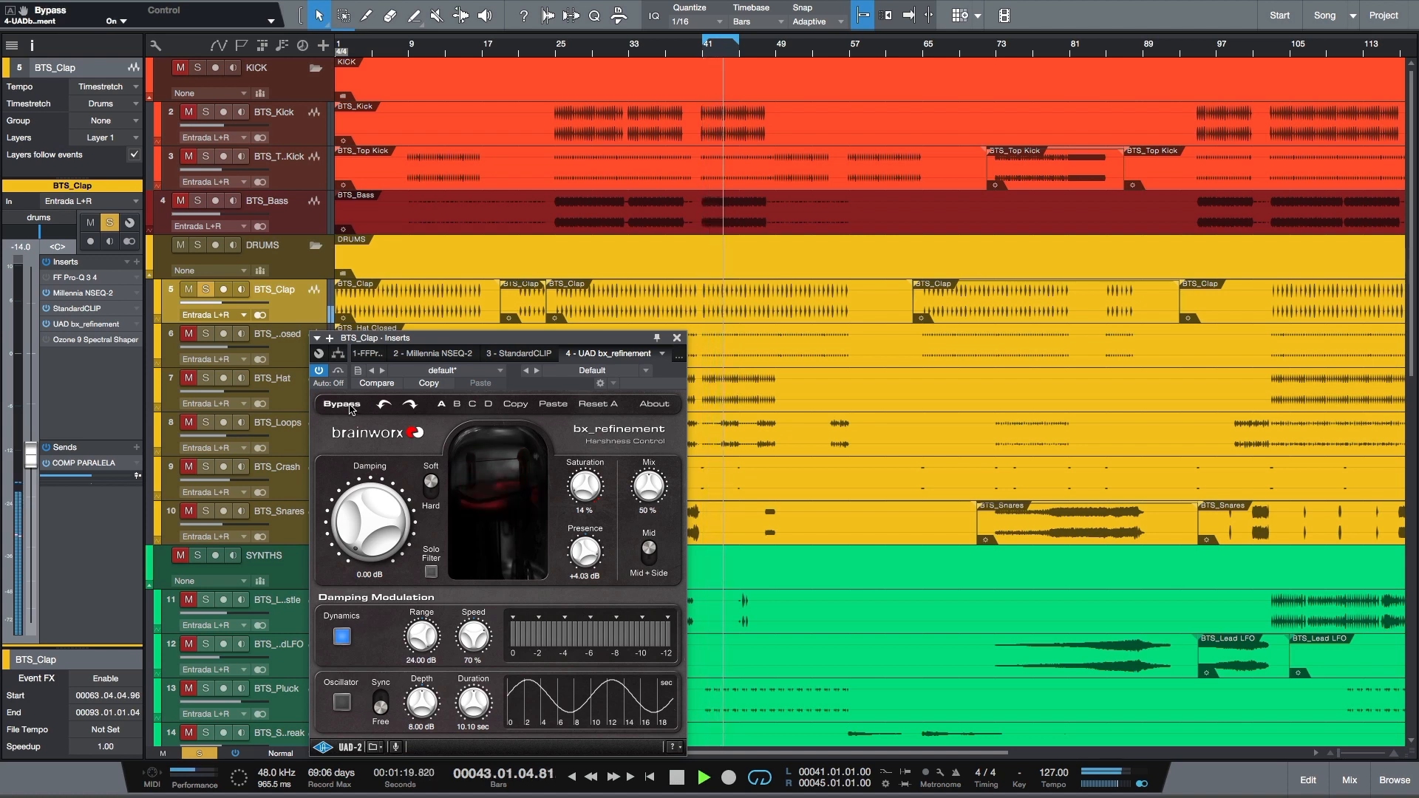
pyautogui.click(351, 410)
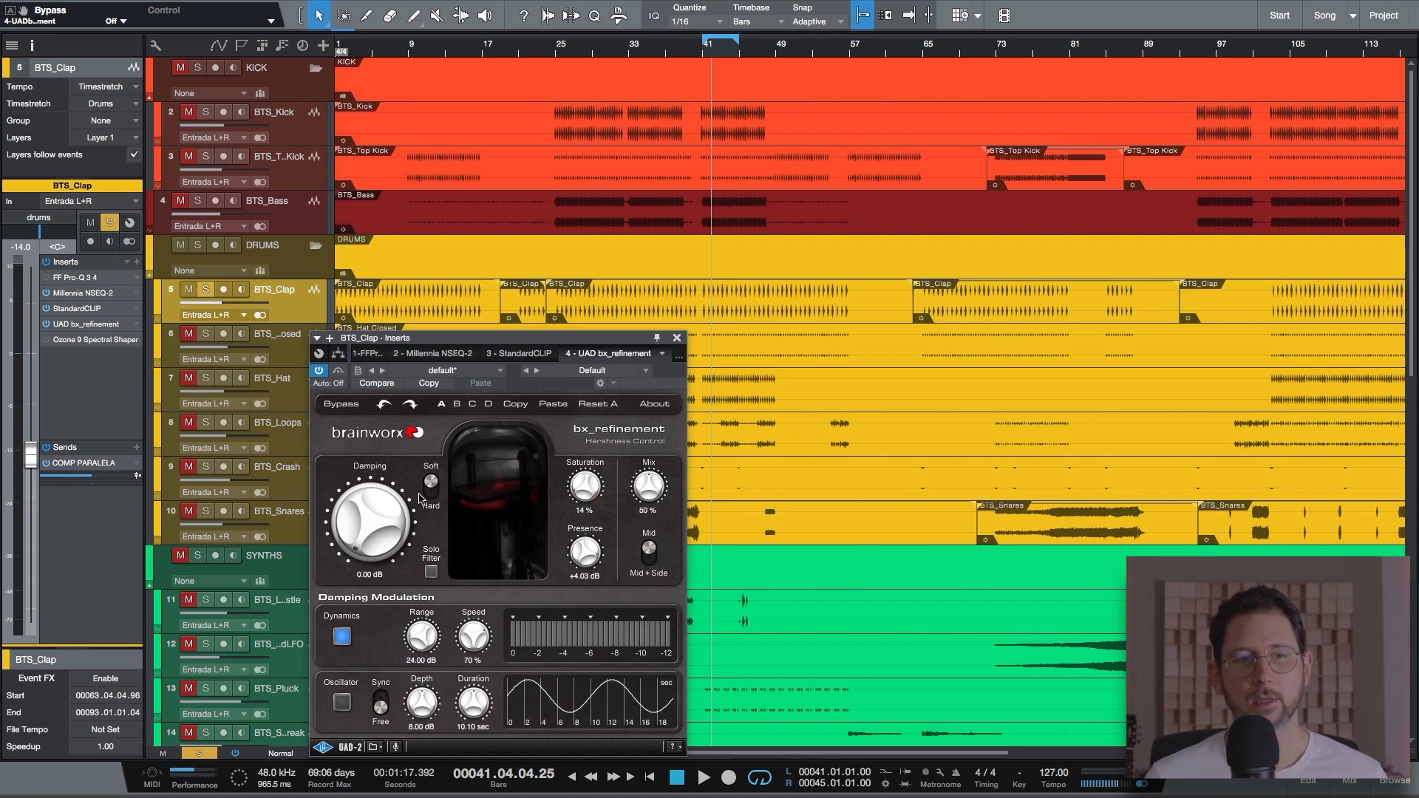
# - Turn off Dynamics damping modulation, close bx_refinement and open Ozone 9 Spectral Shaper on the clap track in its place
pyautogui.click(346, 641)
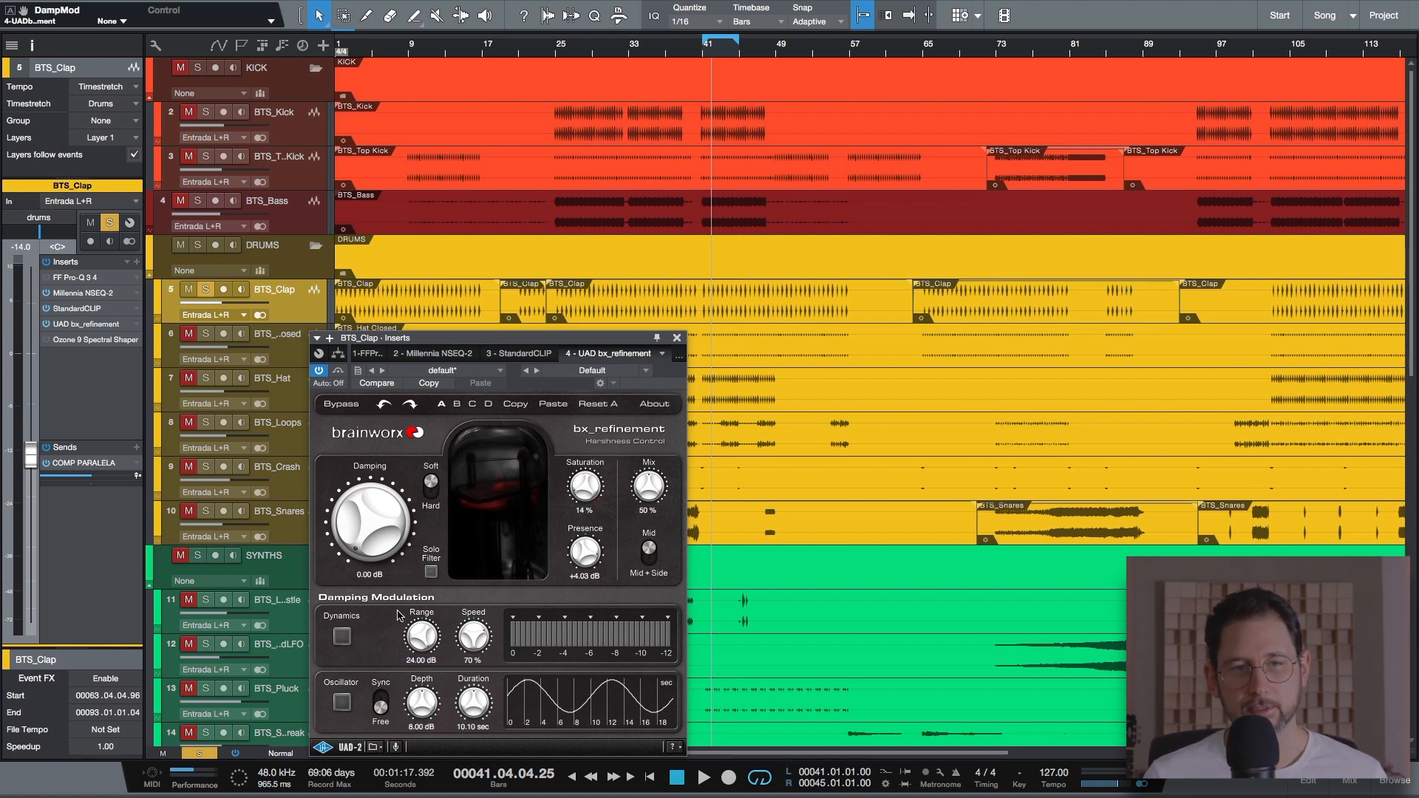
pyautogui.click(676, 338)
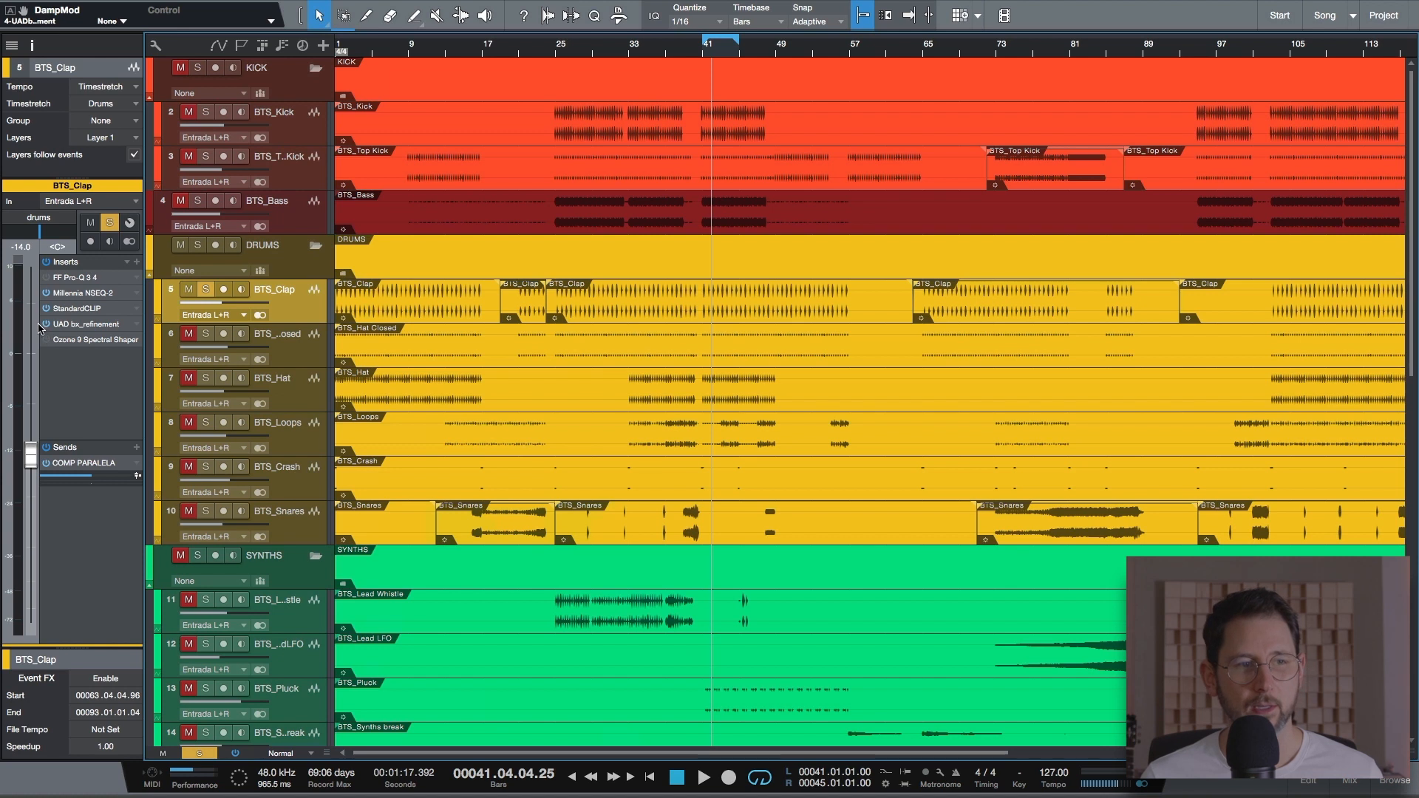
pyautogui.doubleClick(74, 340)
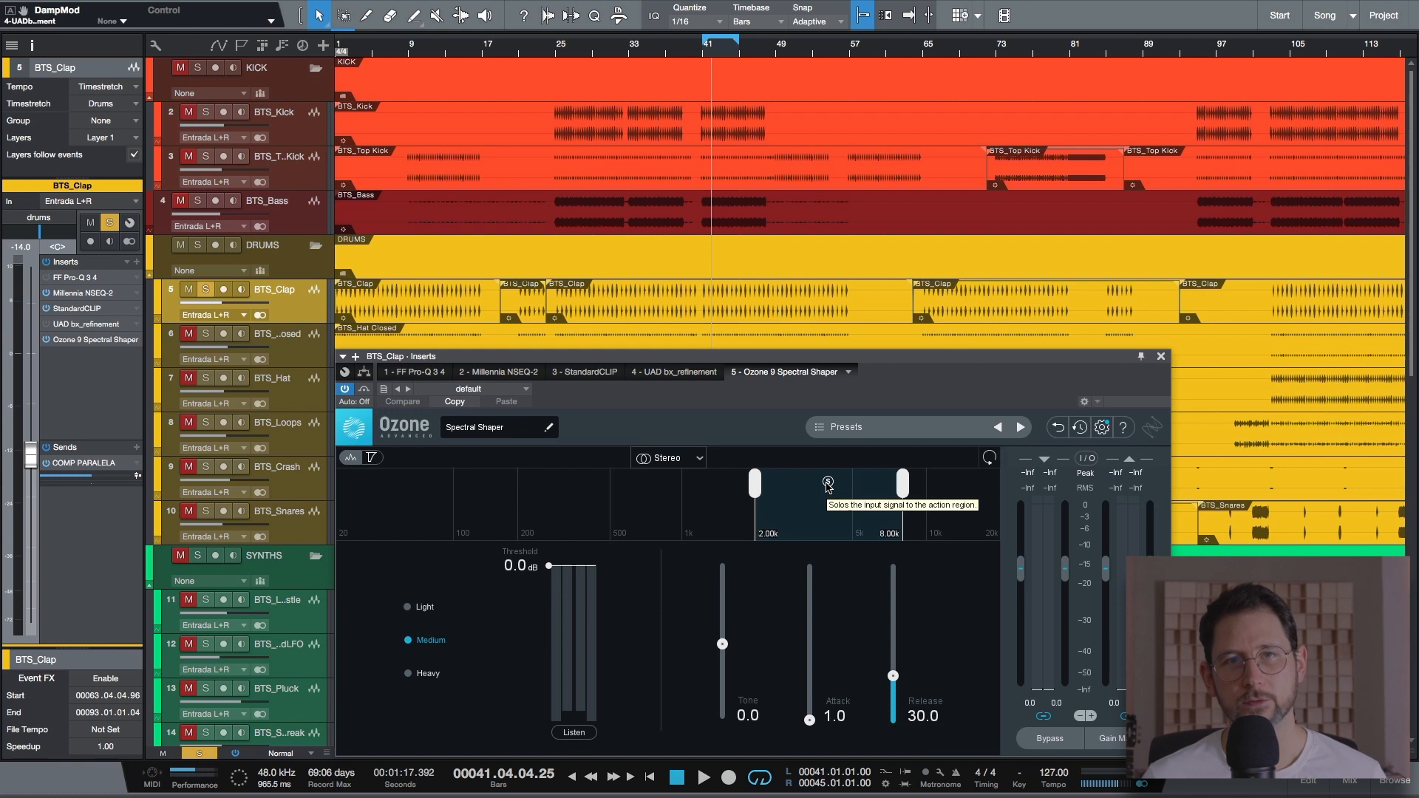
# - Play the clap loop and narrow the Spectral Shaper's action region to about 2.09k–3.83k
pyautogui.press('space')
pyautogui.moveTo(902, 484); pyautogui.dragTo(846, 493)
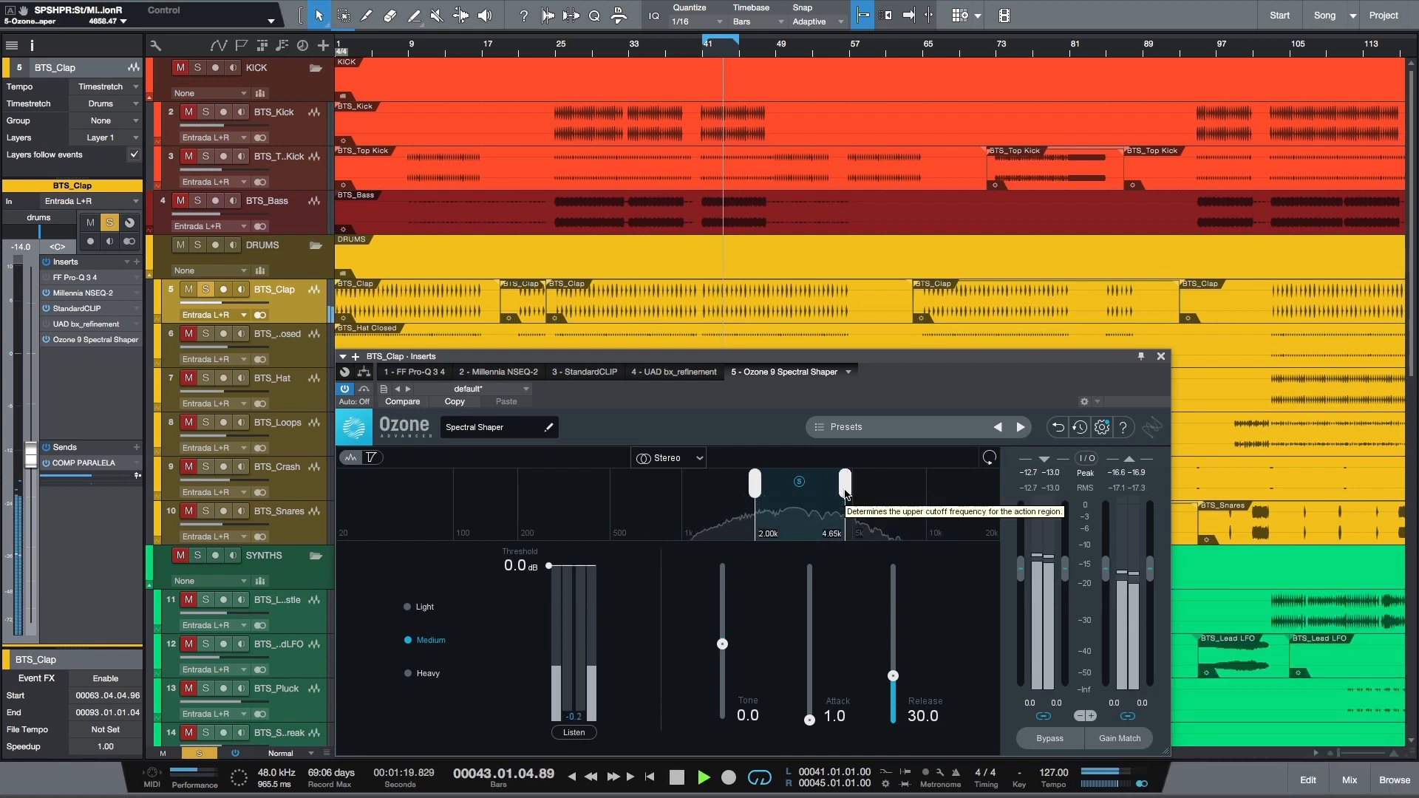
pyautogui.moveTo(847, 493); pyautogui.dragTo(764, 485)
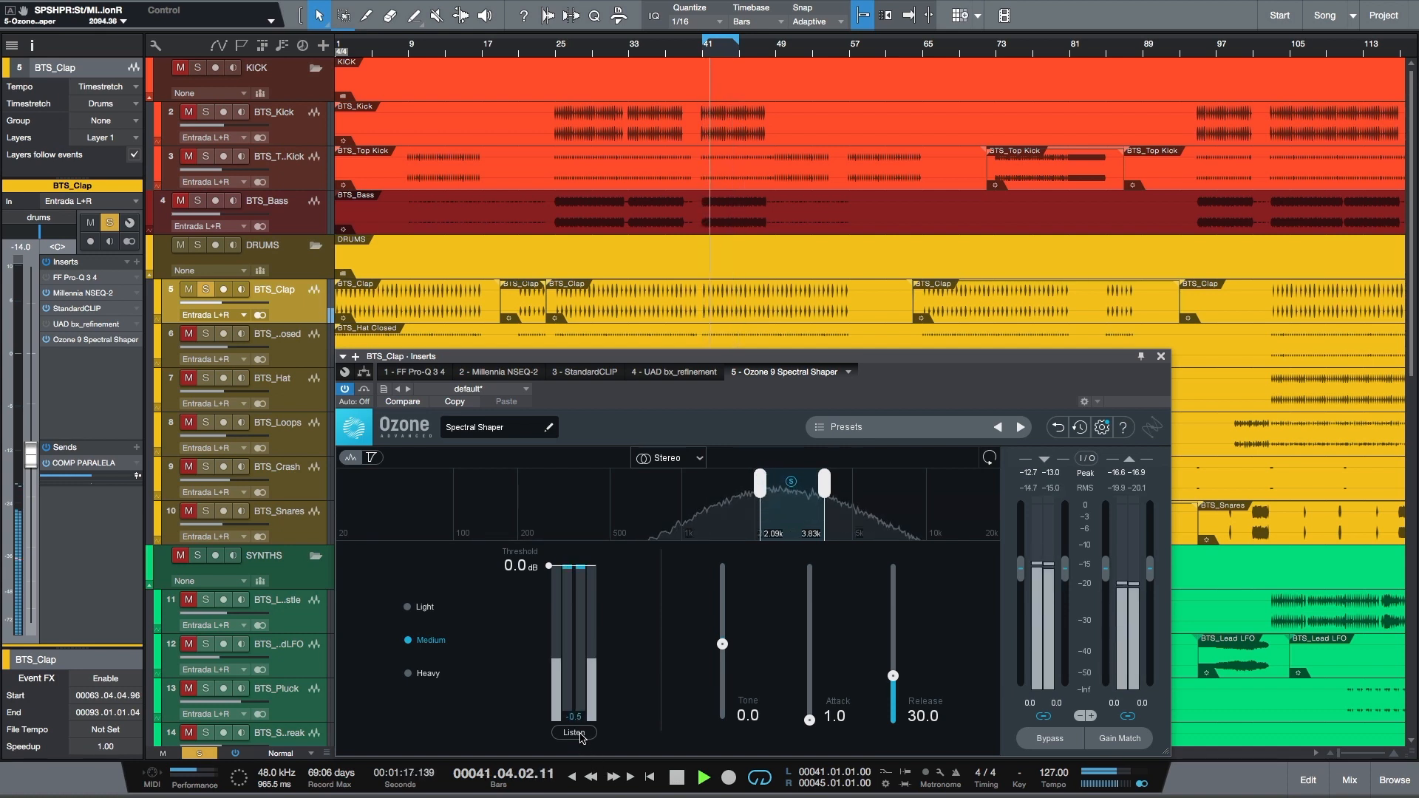
# - Set the Spectral Shaper's threshold to -10.1 dB, tone to -69.2, attack to 0.1 and release to 15.9 while auditioning the affected signal
pyautogui.moveTo(530, 615); pyautogui.dragTo(529, 633)
pyautogui.moveTo(722, 644); pyautogui.dragTo(713, 527)
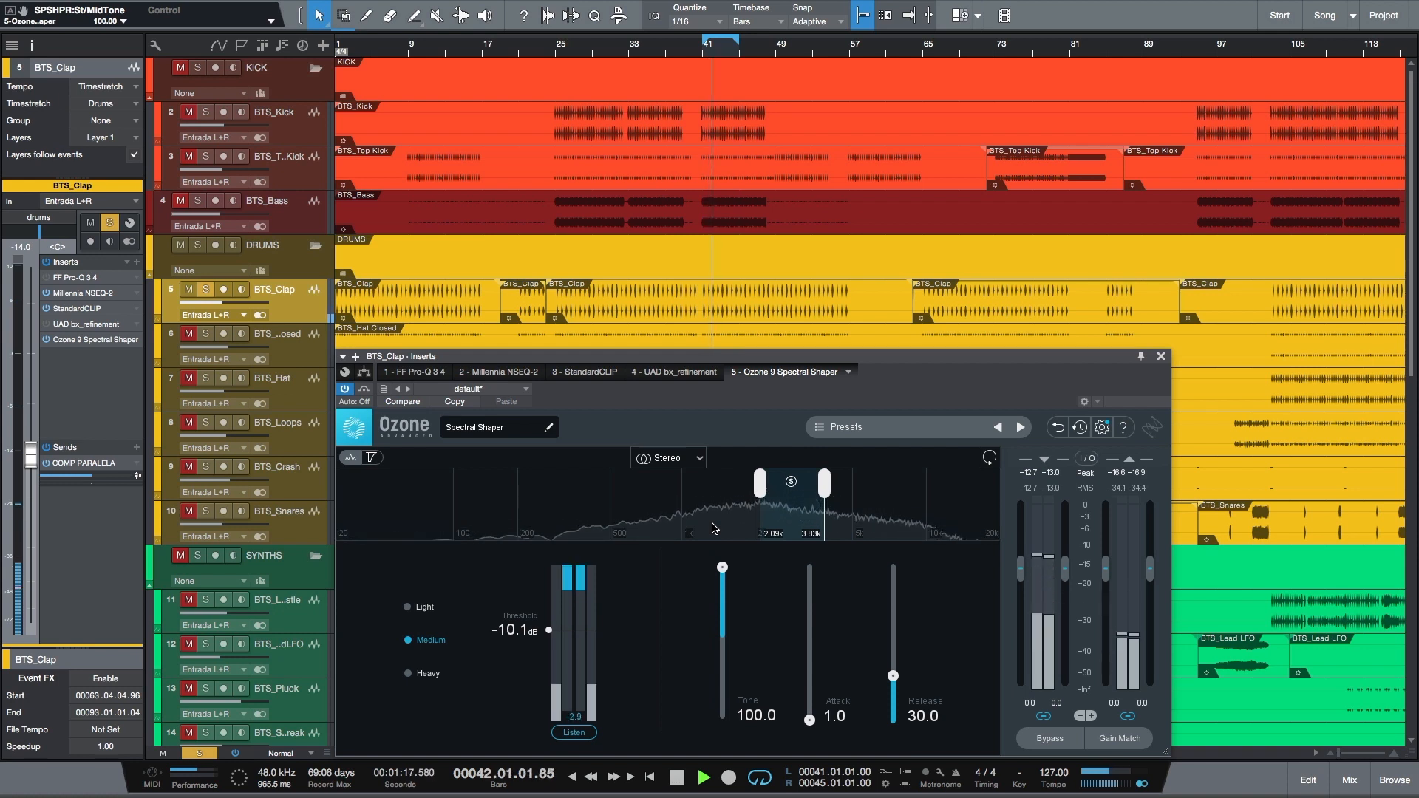
pyautogui.moveTo(714, 527); pyautogui.dragTo(714, 717)
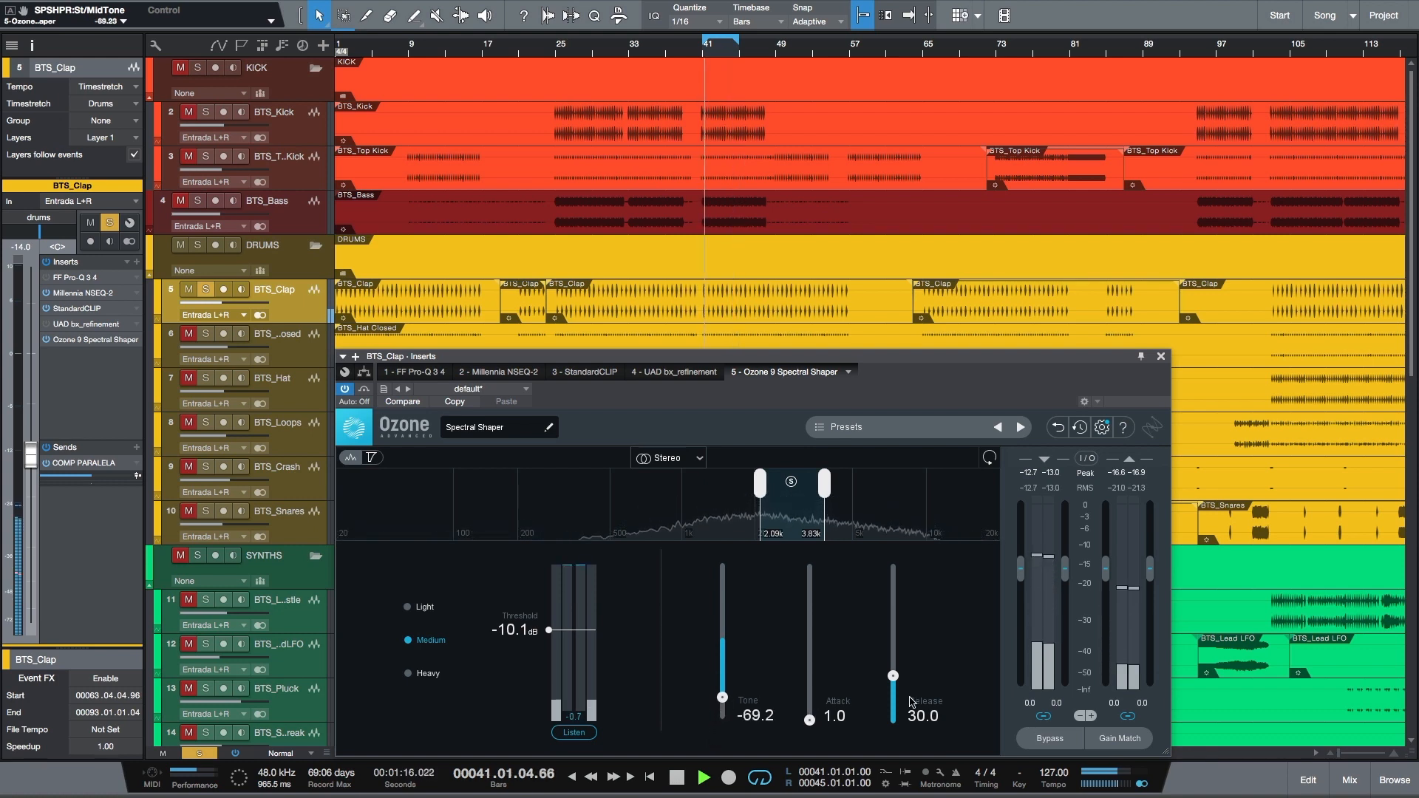
pyautogui.moveTo(893, 677); pyautogui.dragTo(809, 720)
pyautogui.moveTo(895, 708); pyautogui.dragTo(894, 698)
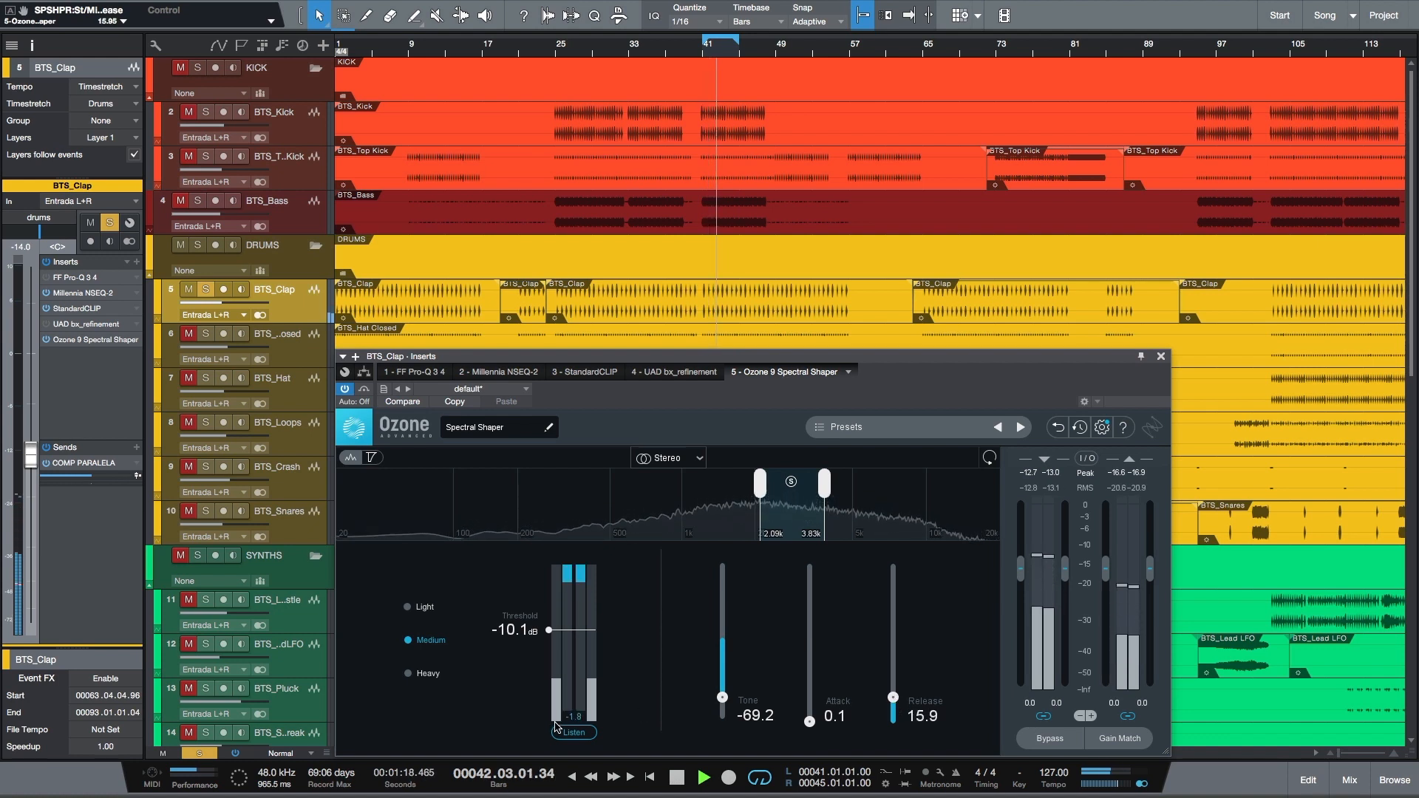
# - Lower the Spectral Shaper's threshold to -11.3 dB and compare the clap bypassed and processed
pyautogui.moveTo(549, 631); pyautogui.dragTo(522, 639)
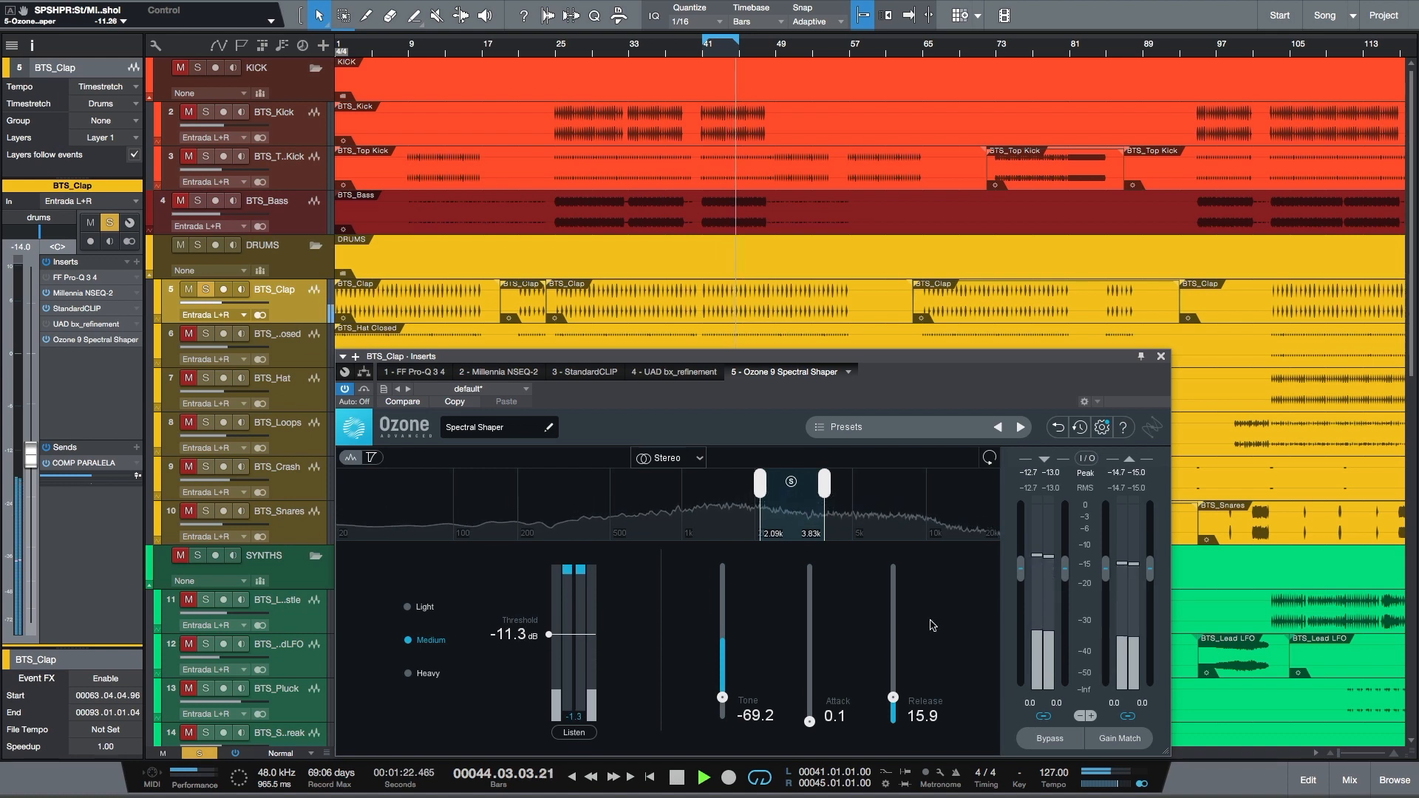
pyautogui.click(1049, 739)
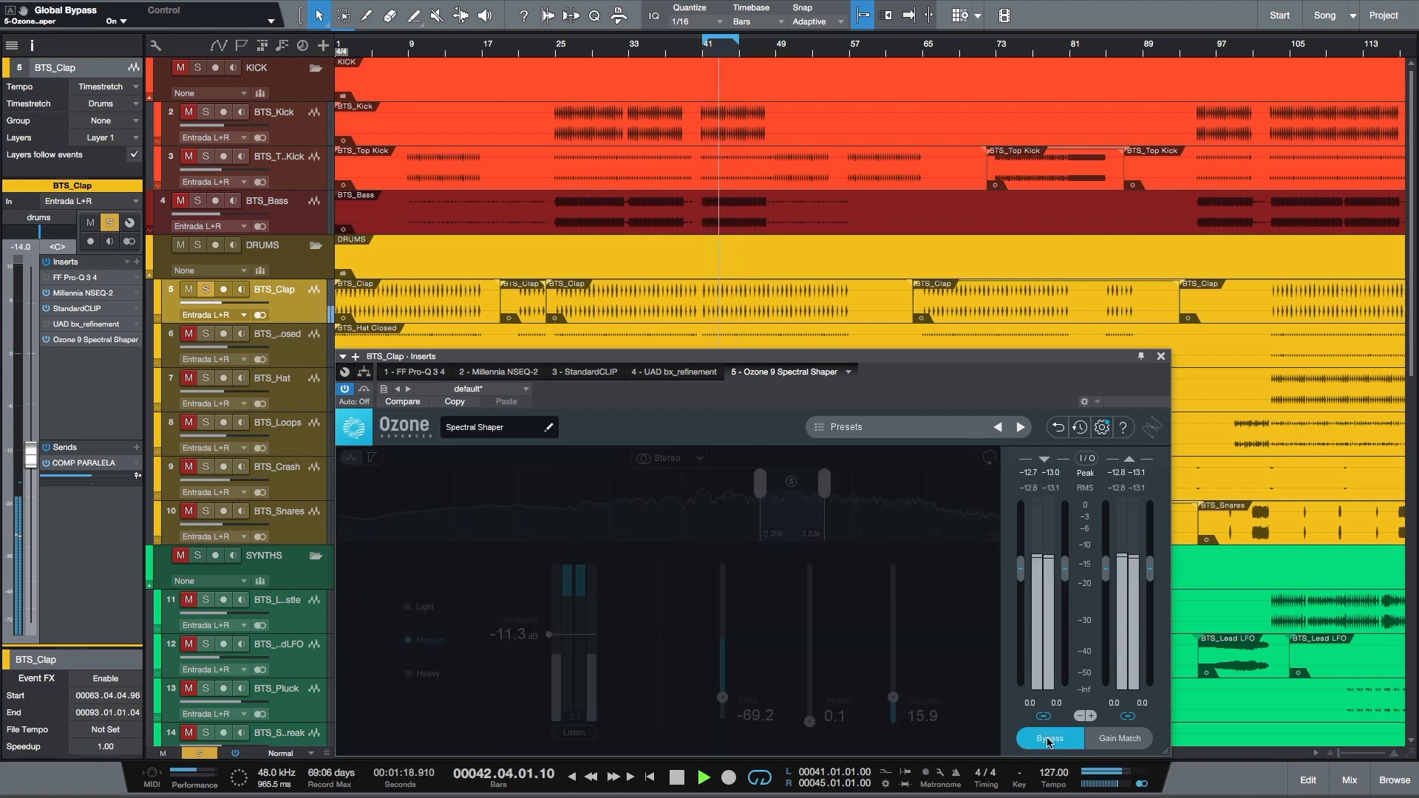
pyautogui.click(1049, 739)
# - Set the Spectral Shaper's tone to 44.2, release to 37.1 and threshold to about -8.4 dB
pyautogui.moveTo(531, 644); pyautogui.dragTo(533, 640)
pyautogui.moveTo(722, 697); pyautogui.dragTo(729, 610)
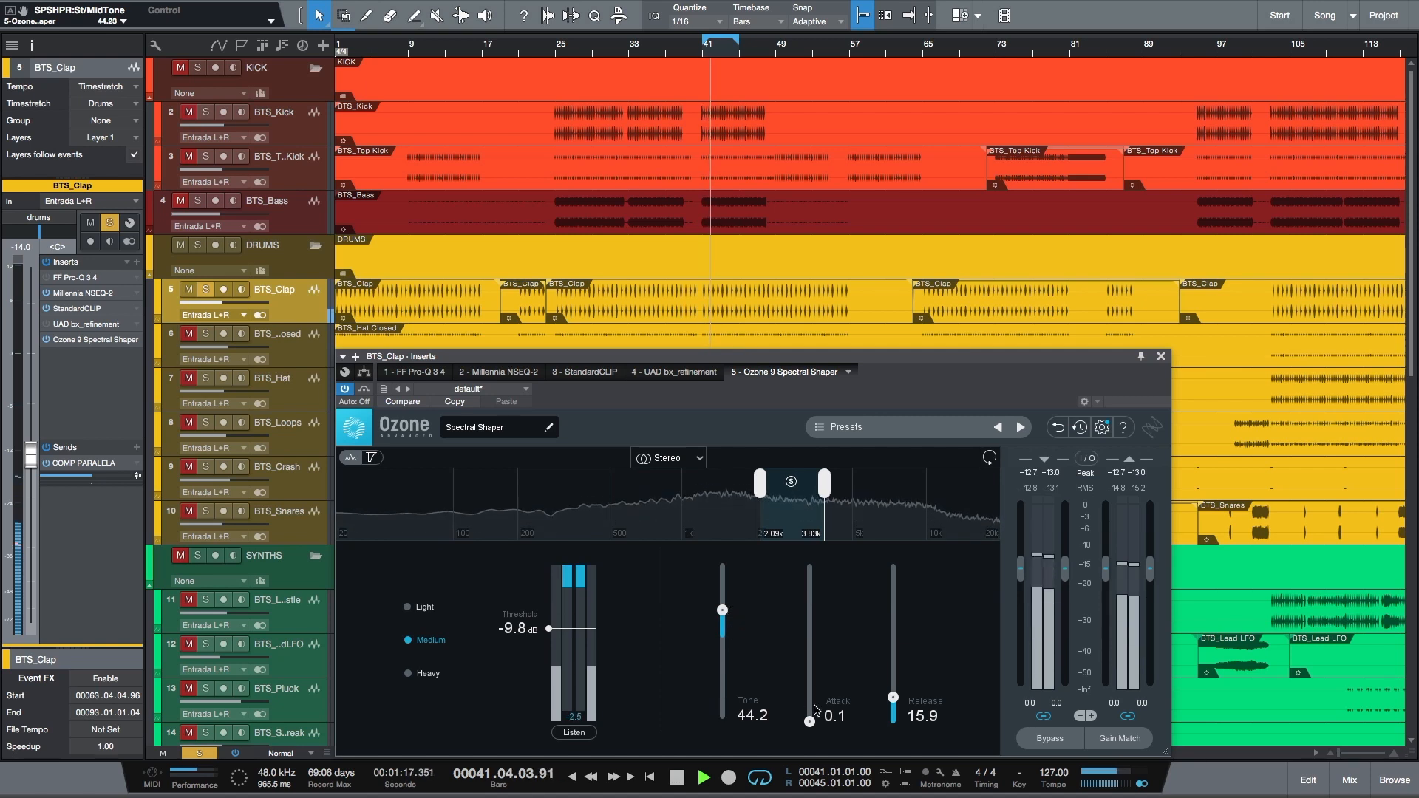
pyautogui.moveTo(893, 697); pyautogui.dragTo(895, 664)
pyautogui.moveTo(521, 627); pyautogui.dragTo(521, 626)
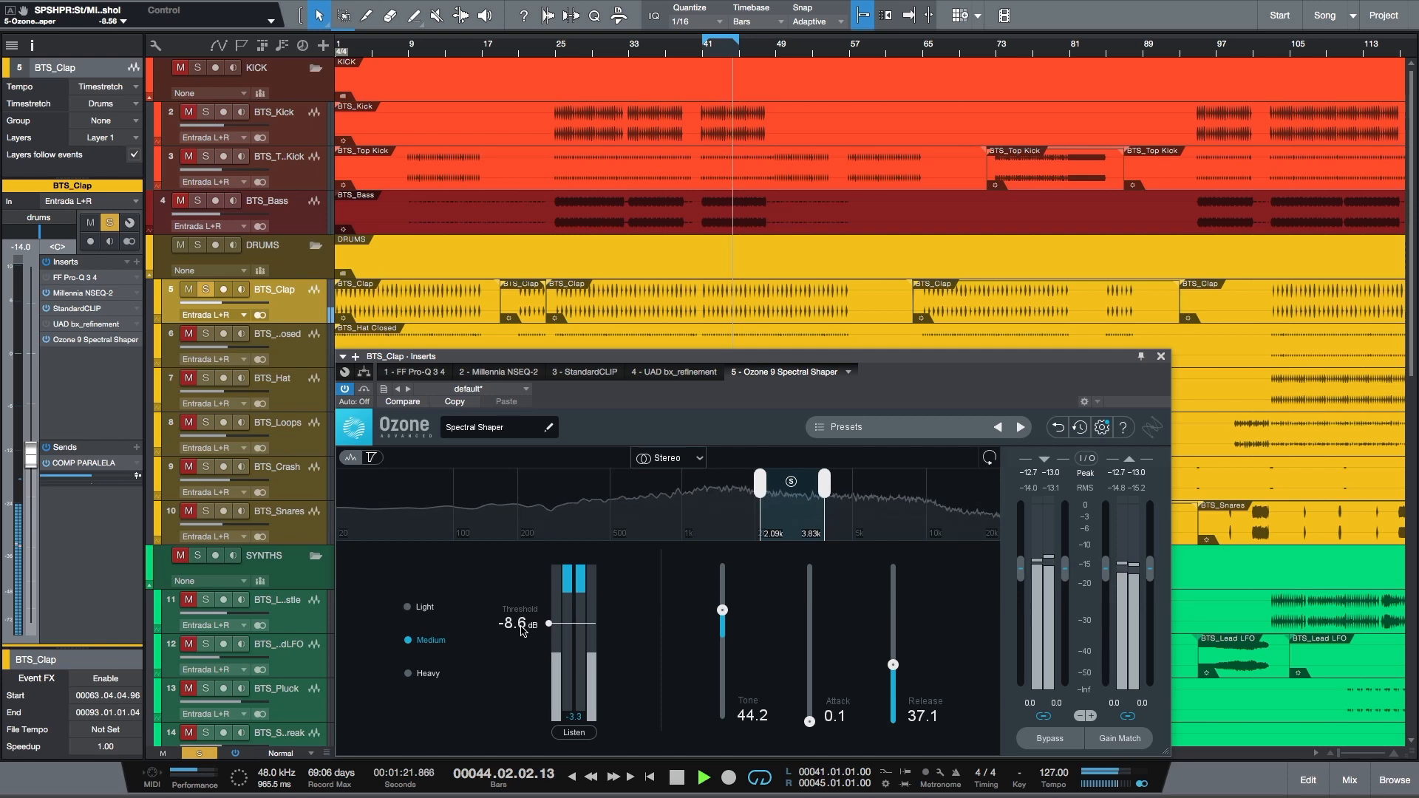
# - Raise the Spectral Shaper's threshold to -5.2 dB, comparing the clap with and without processing before and after the change
pyautogui.click(1053, 742)
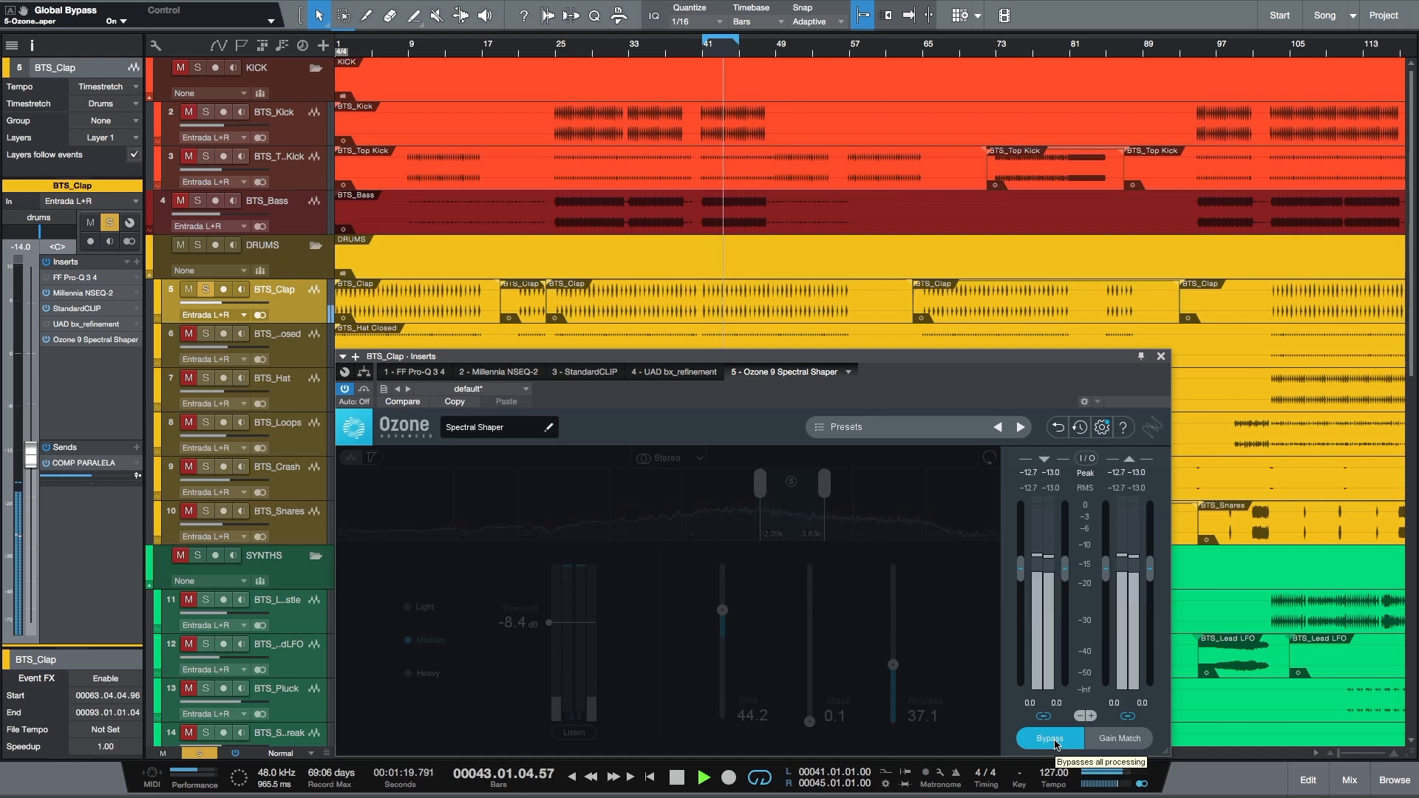
pyautogui.click(1054, 743)
pyautogui.moveTo(529, 630); pyautogui.dragTo(530, 615)
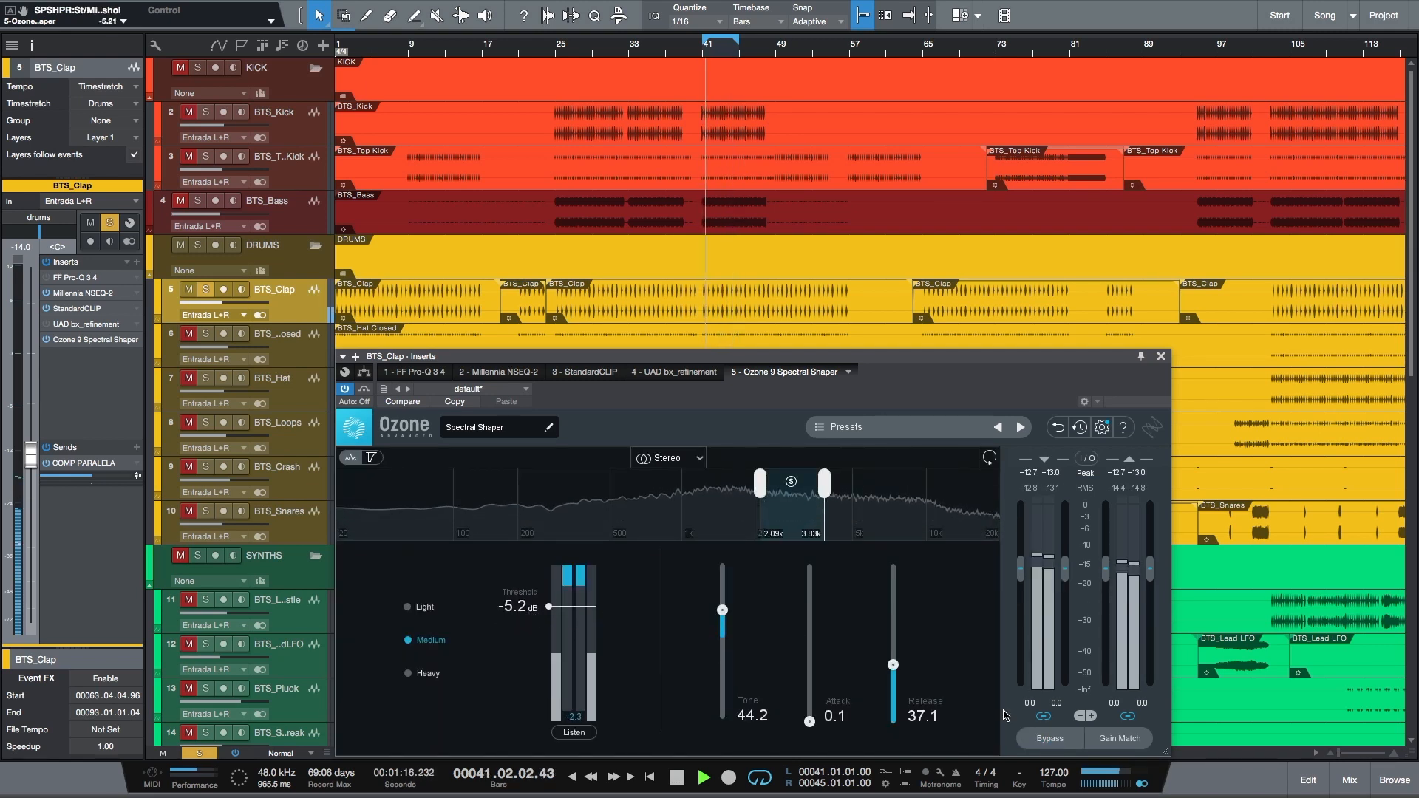
pyautogui.click(1064, 741)
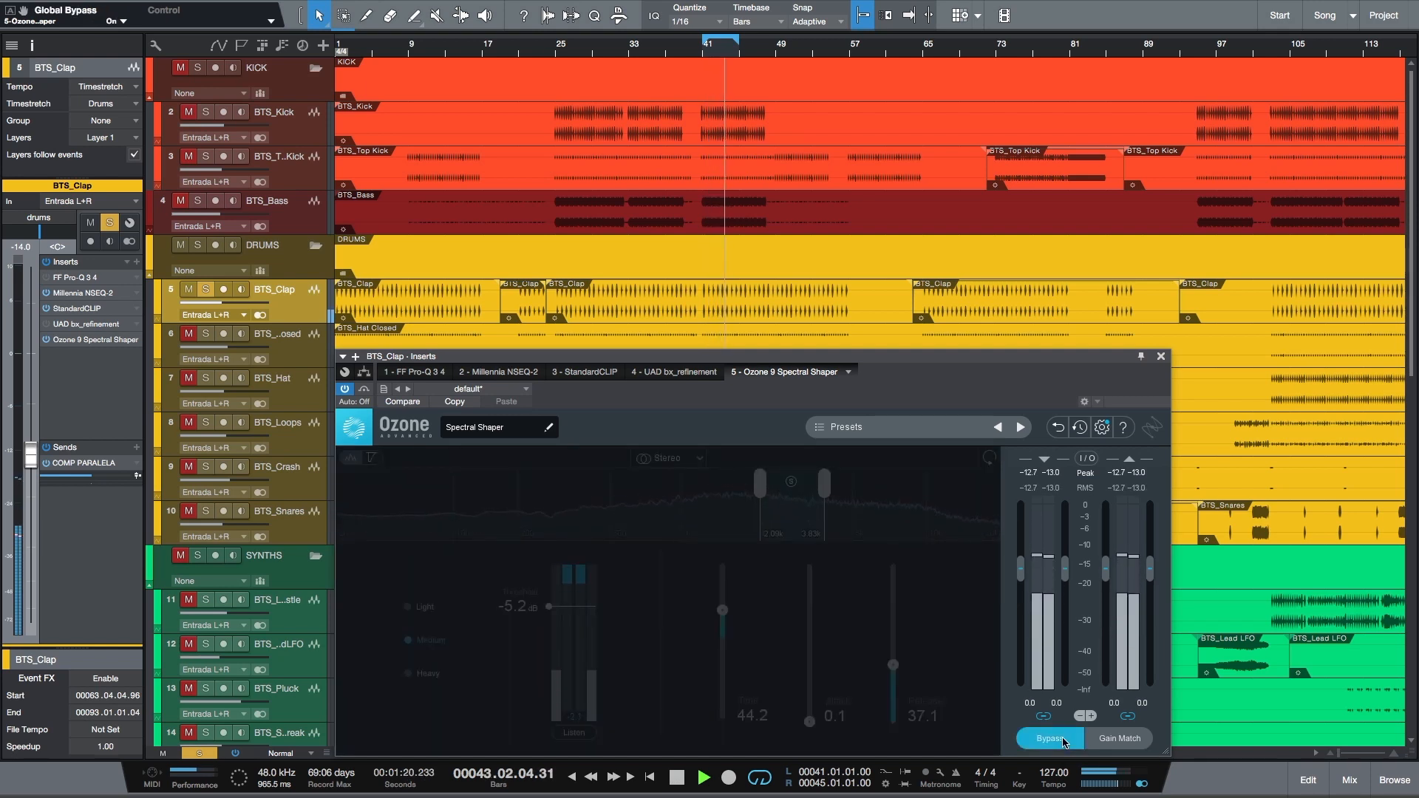
pyautogui.click(1064, 741)
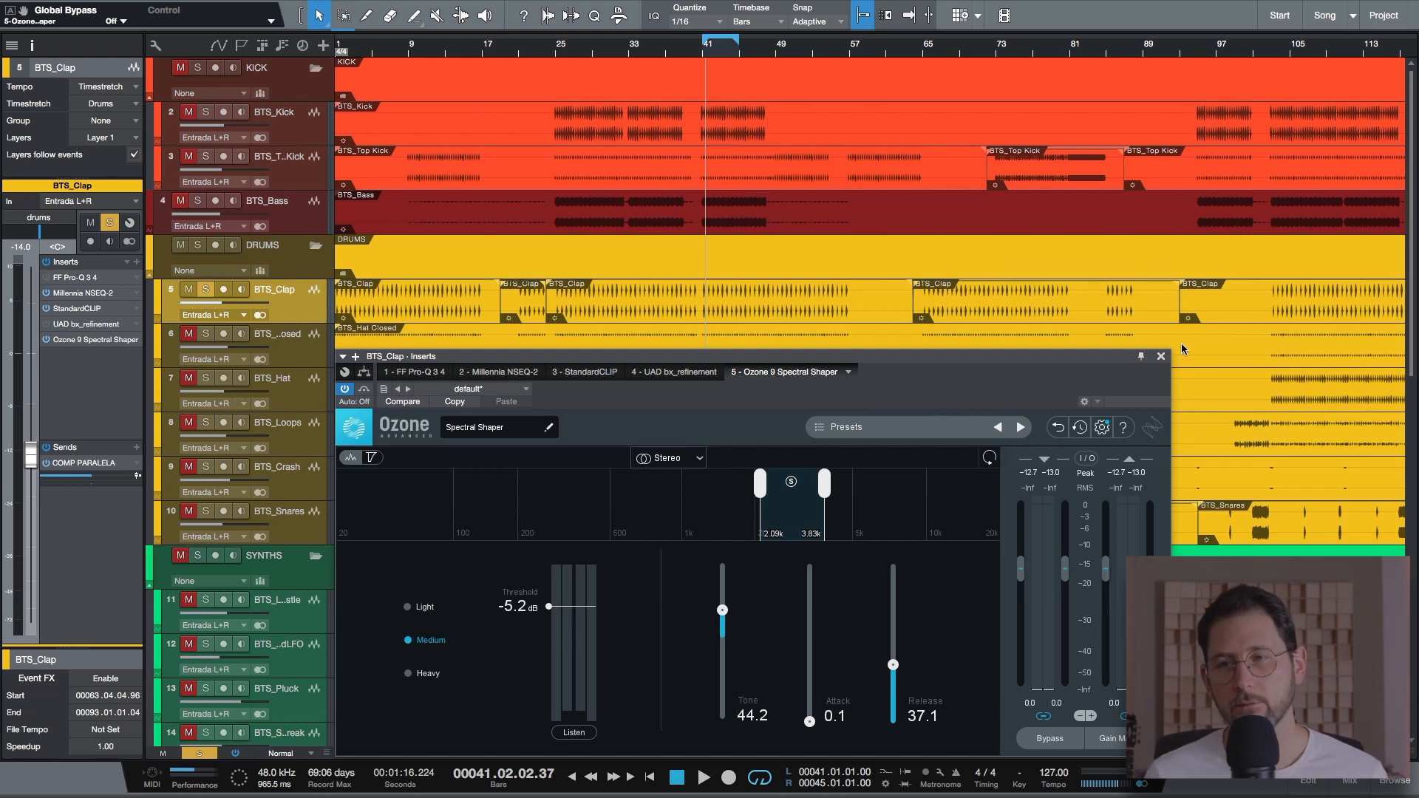
# - Close the Spectral Shaper, solo the BTS_Synths secondary track instead of the clap, and start playback
pyautogui.click(1160, 357)
pyautogui.scroll(-5, 445, 427)
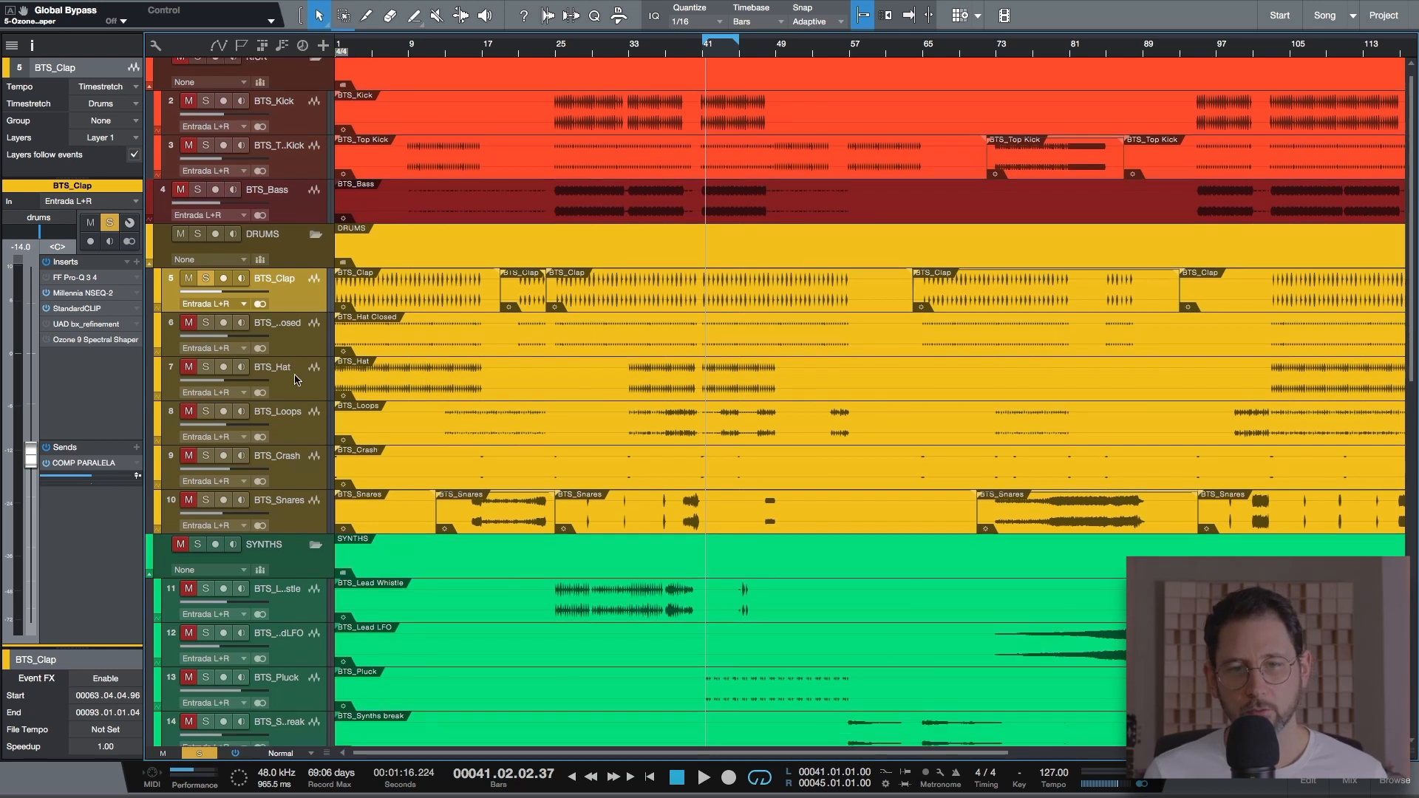
pyautogui.click(280, 629)
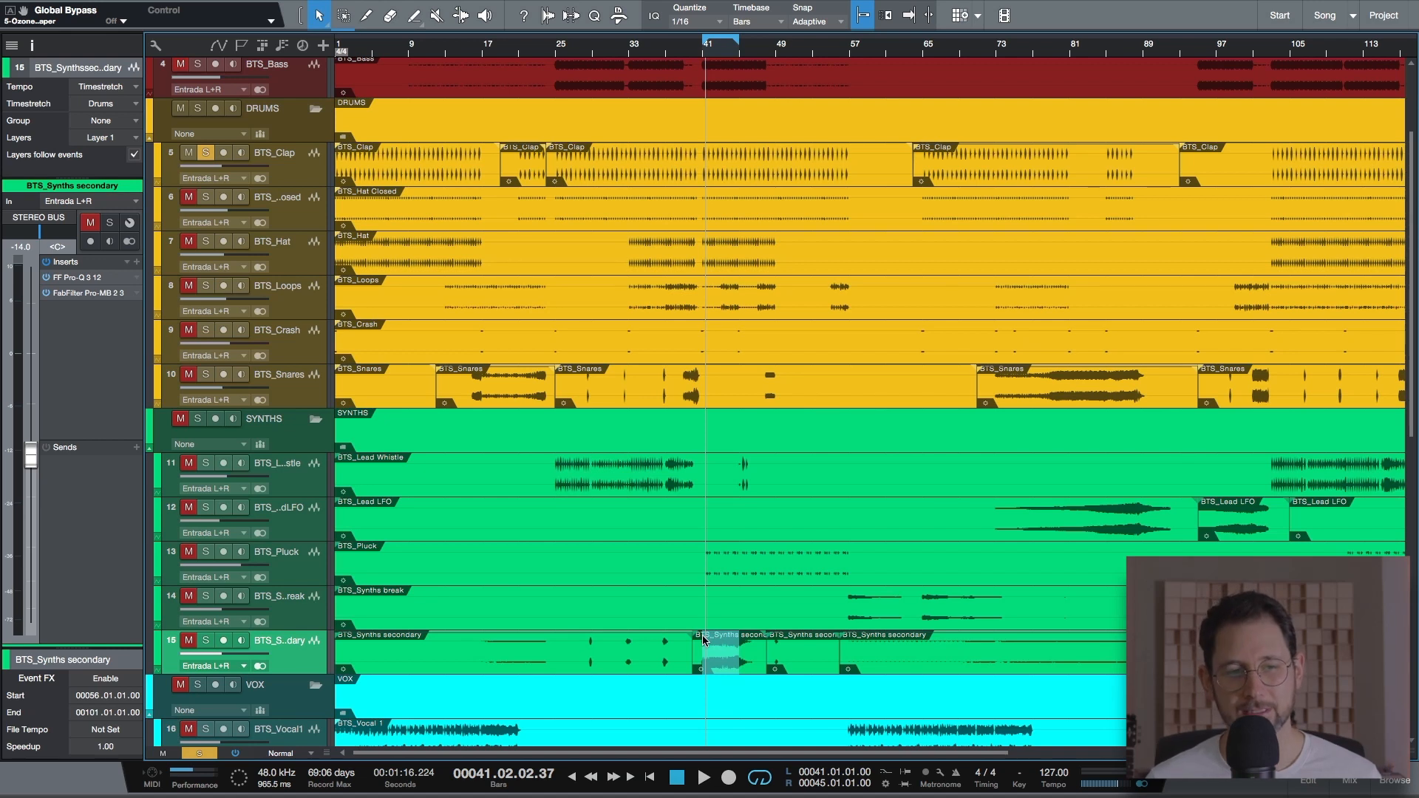
pyautogui.click(206, 641)
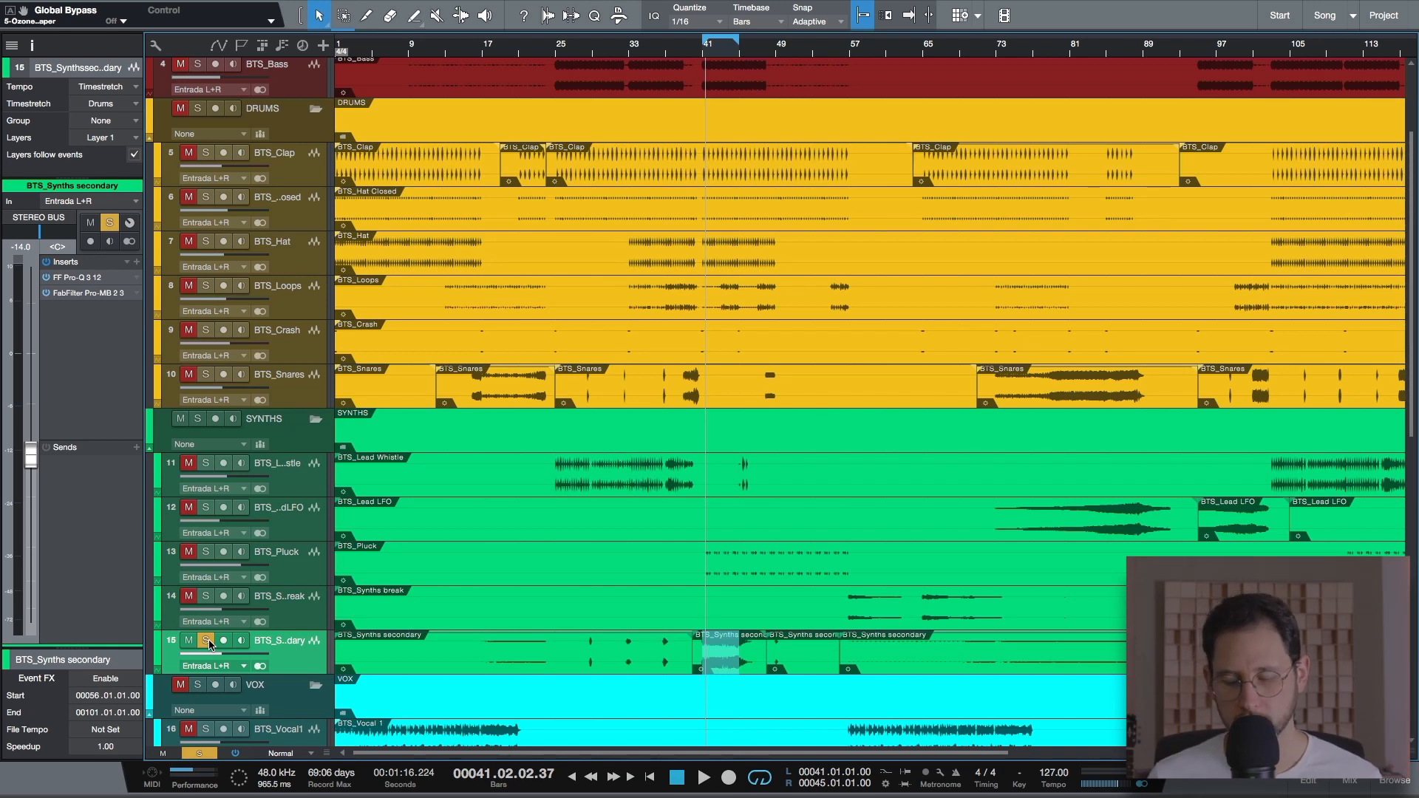
pyautogui.press('space')
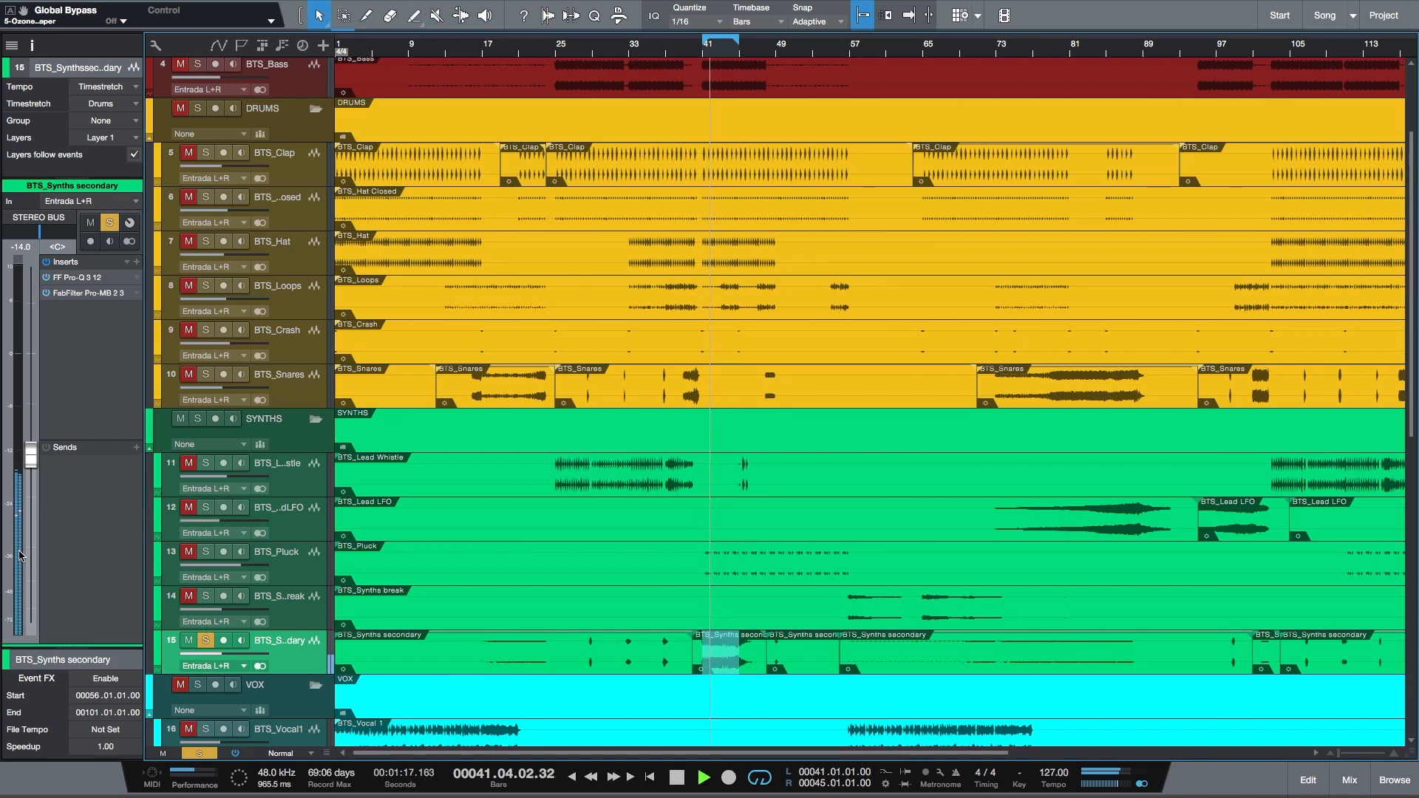
# - Insert UAD bx_refinement and Ozone 9 Spectral Shaper on BTS_Synths secondary, and deactivate the Spectral Shaper
pyautogui.click(136, 262)
pyautogui.click(209, 319)
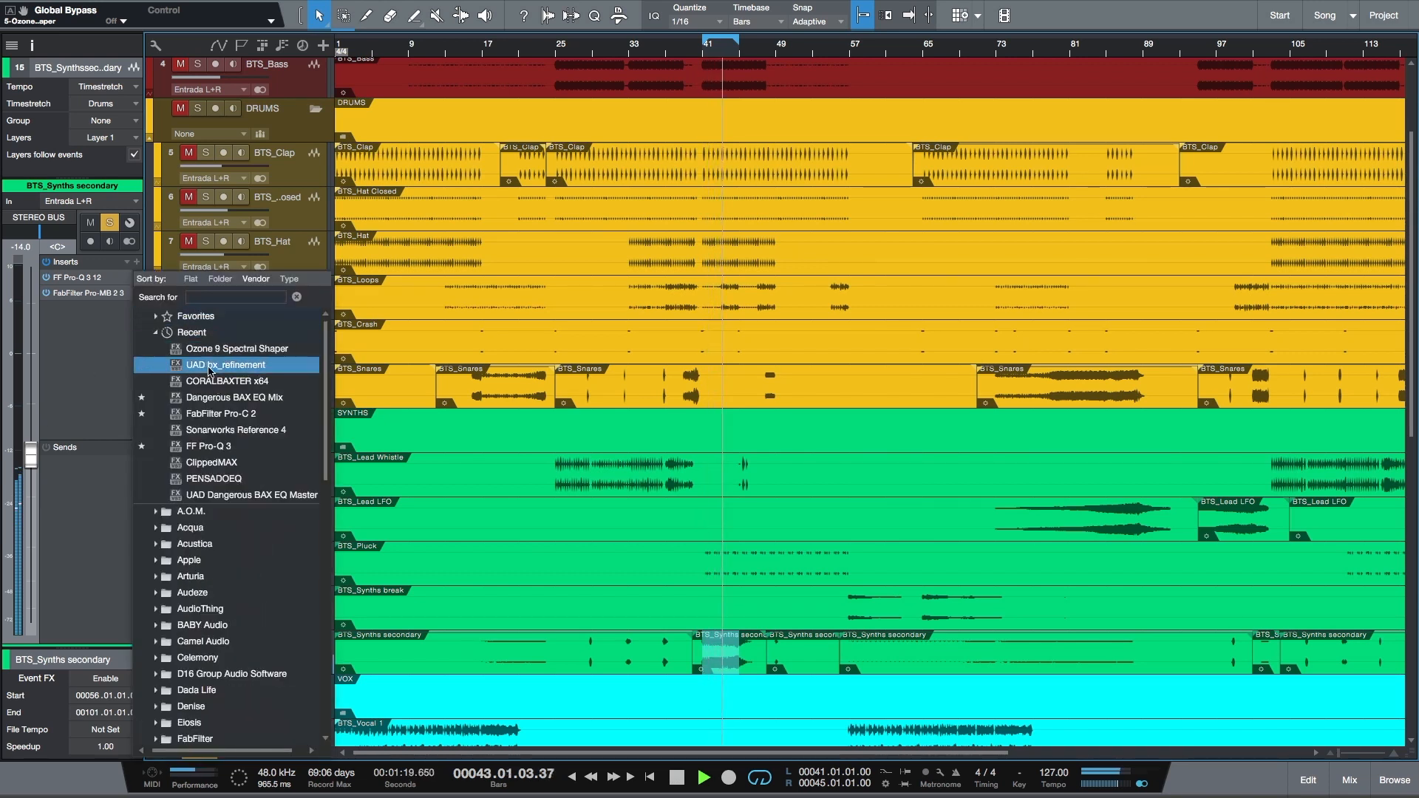
pyautogui.doubleClick(215, 365)
pyautogui.click(137, 261)
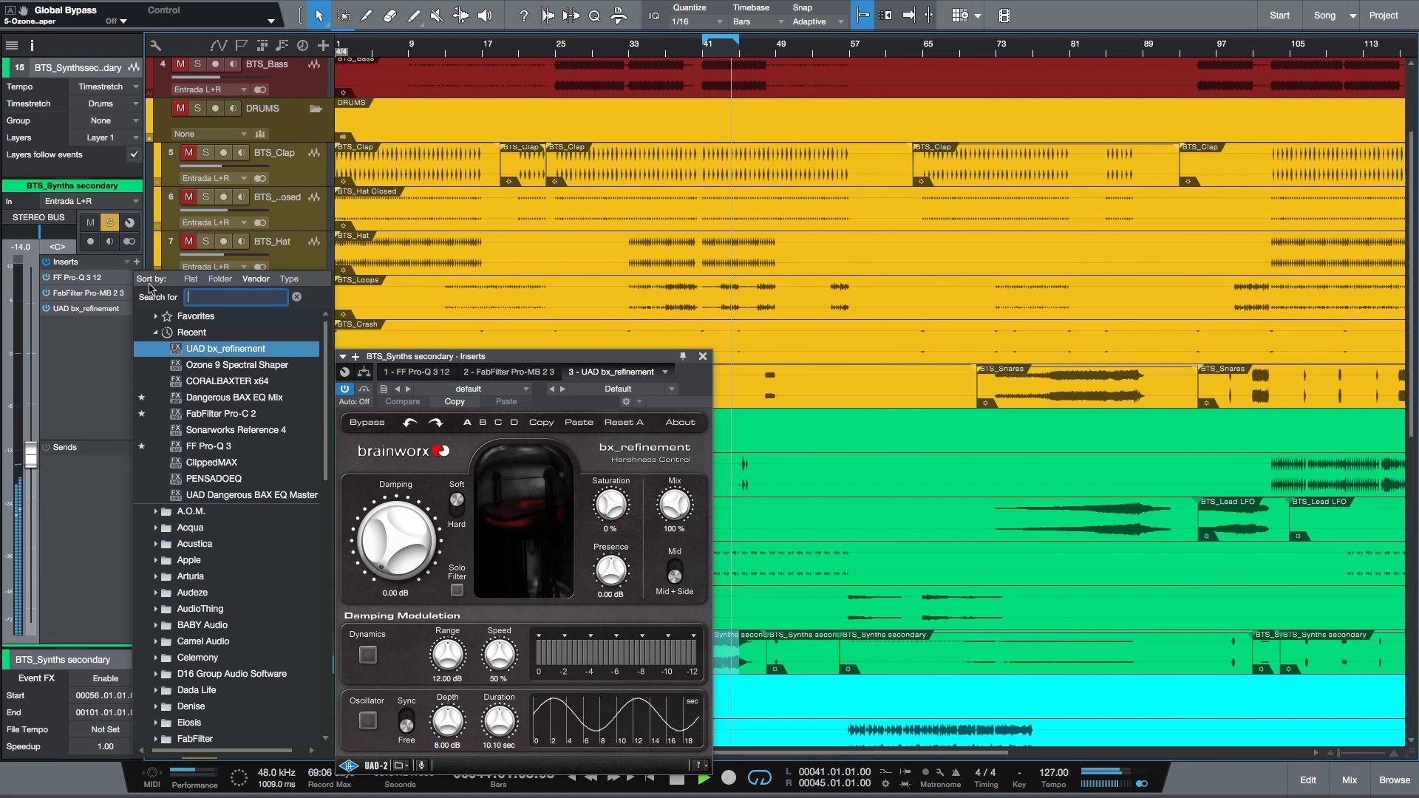
pyautogui.doubleClick(227, 367)
pyautogui.click(46, 324)
# - Open bx_refinement on the synths, set its damping to -9.00 dB and briefly audition the solo filter
pyautogui.doubleClick(84, 312)
pyautogui.moveTo(574, 357); pyautogui.dragTo(692, 219)
pyautogui.moveTo(536, 410); pyautogui.dragTo(542, 439)
pyautogui.click(575, 452)
pyautogui.click(575, 453)
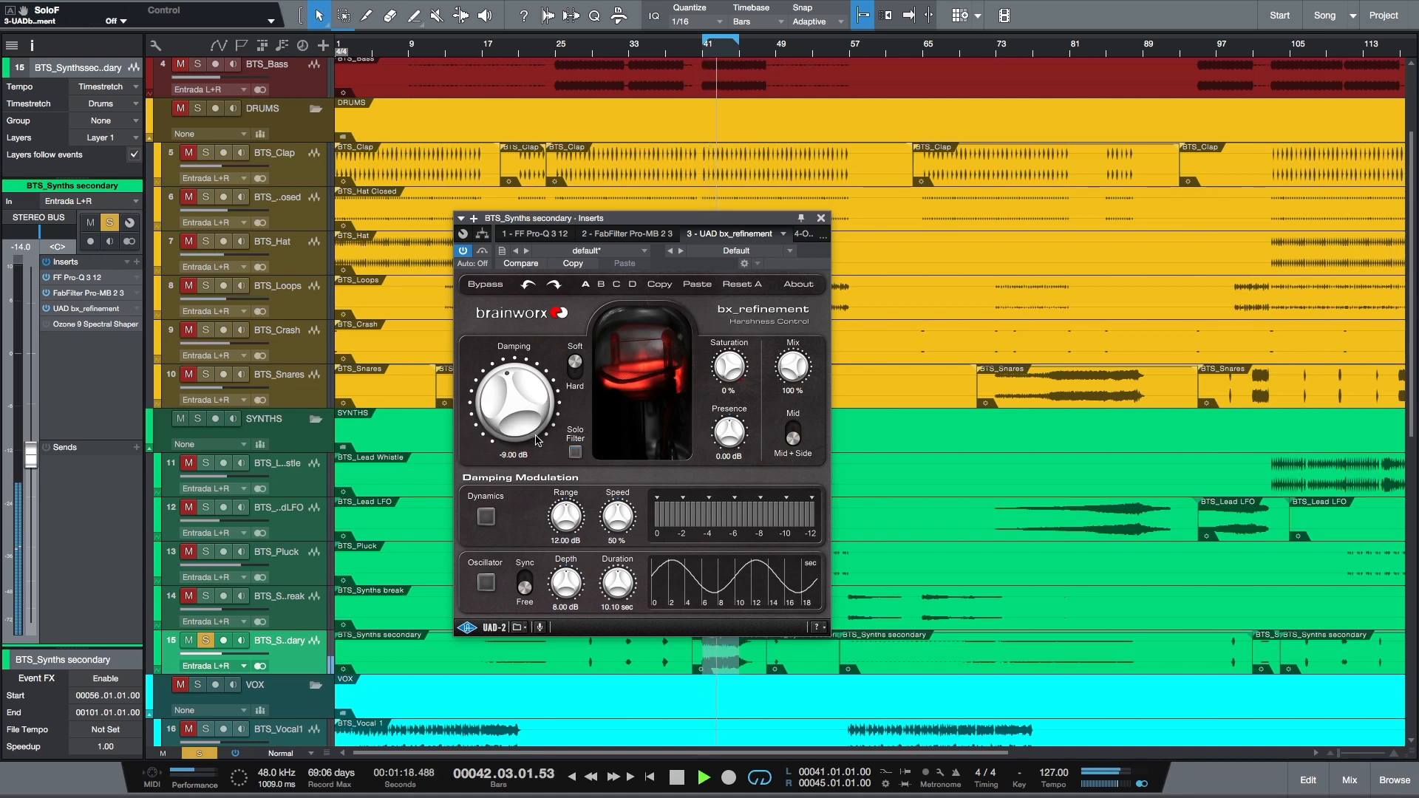
# - Raise the synths' presence to +5.76 dB after a bypass check at +3.89 dB, and set saturation to 23 % and mix to 62 %
pyautogui.moveTo(742, 451)
pyautogui.mouseDown()
pyautogui.moveTo(748, 413)
pyautogui.moveTo(748, 430)
pyautogui.mouseUp()
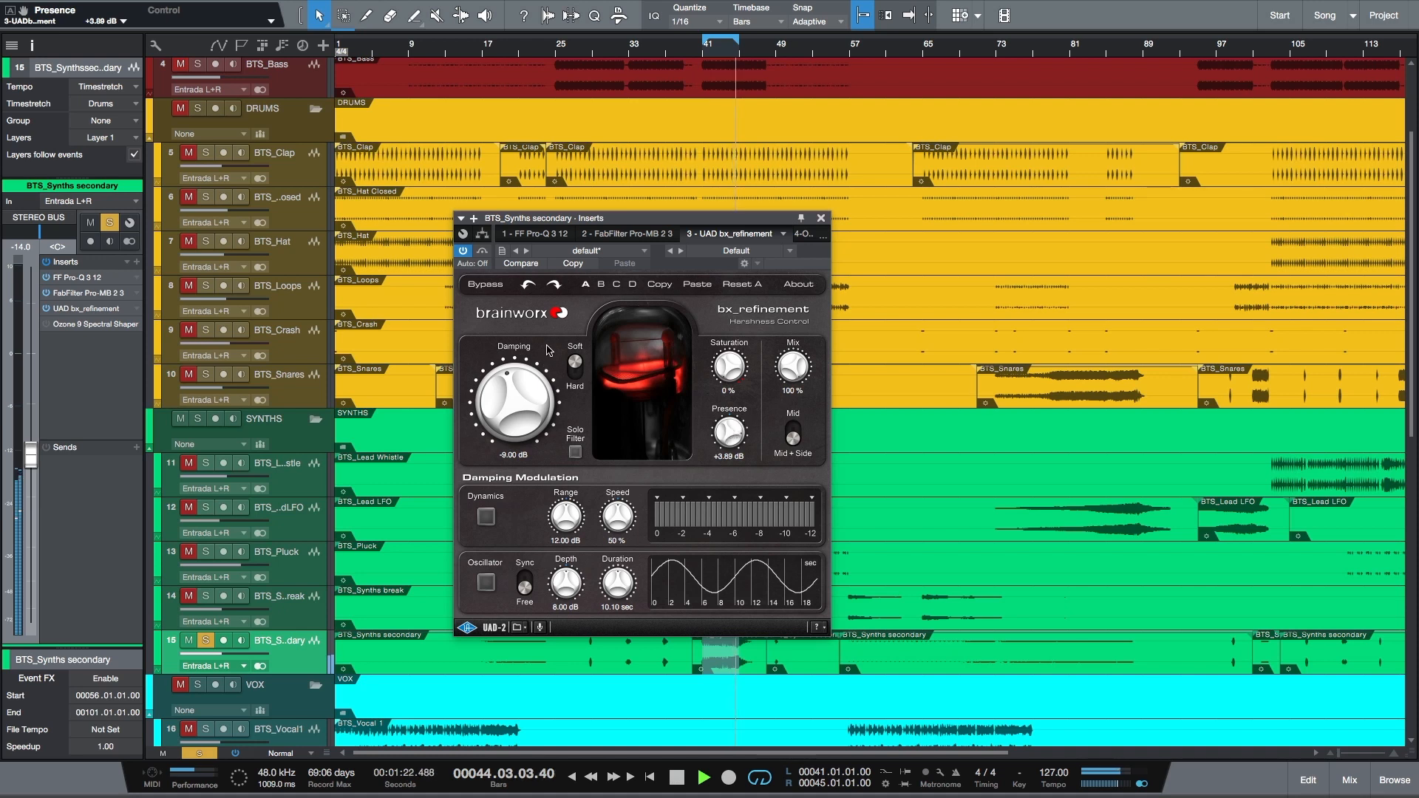
pyautogui.click(490, 285)
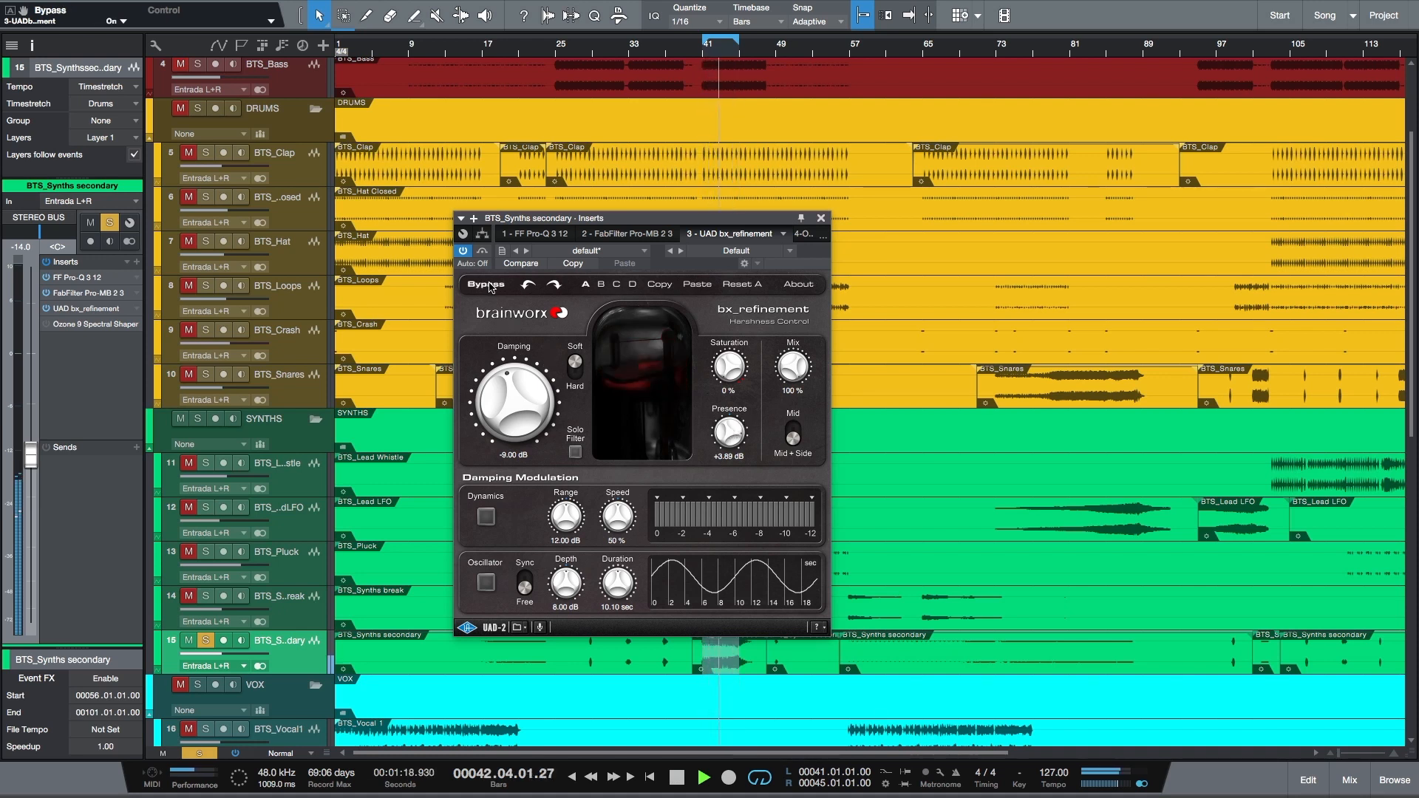
pyautogui.click(490, 285)
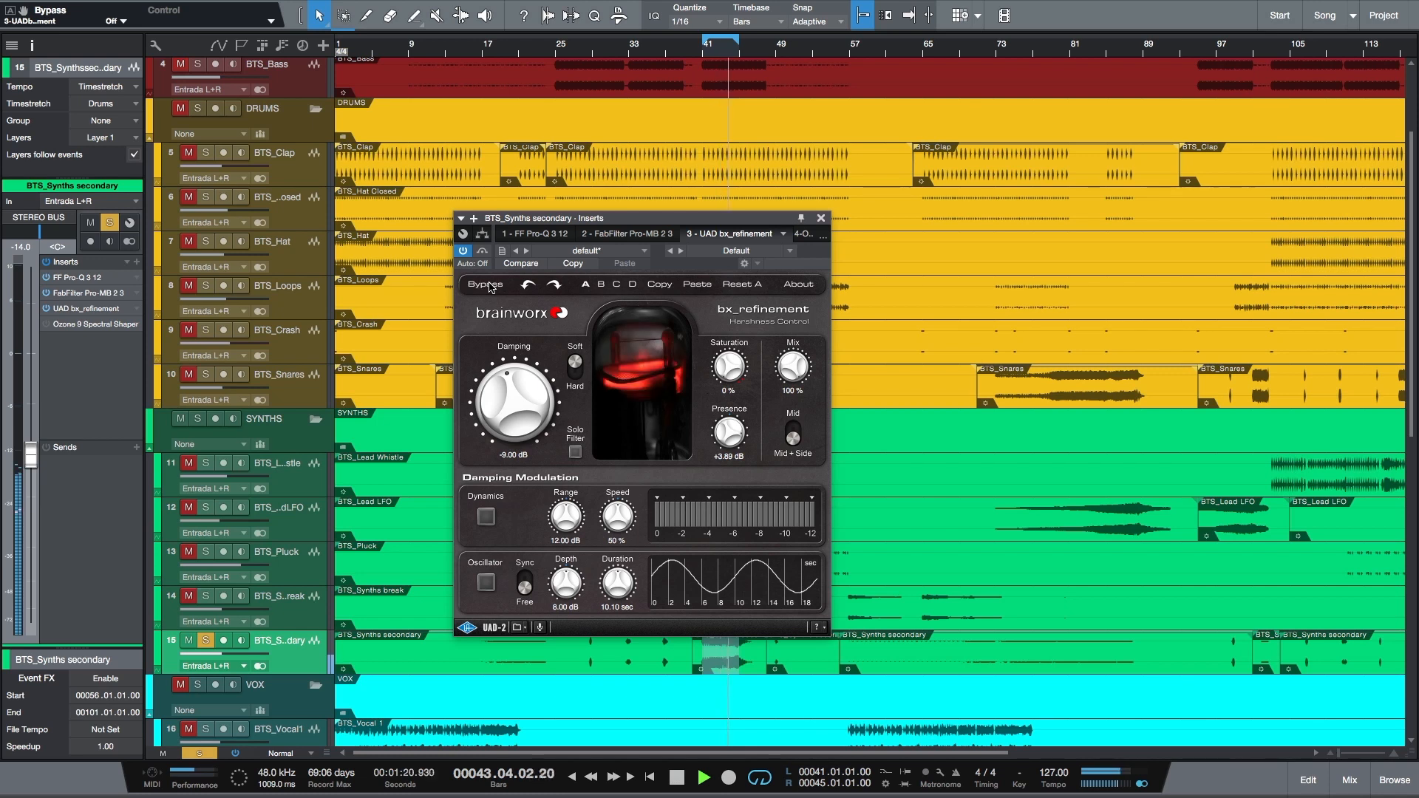
pyautogui.moveTo(723, 415); pyautogui.dragTo(734, 423)
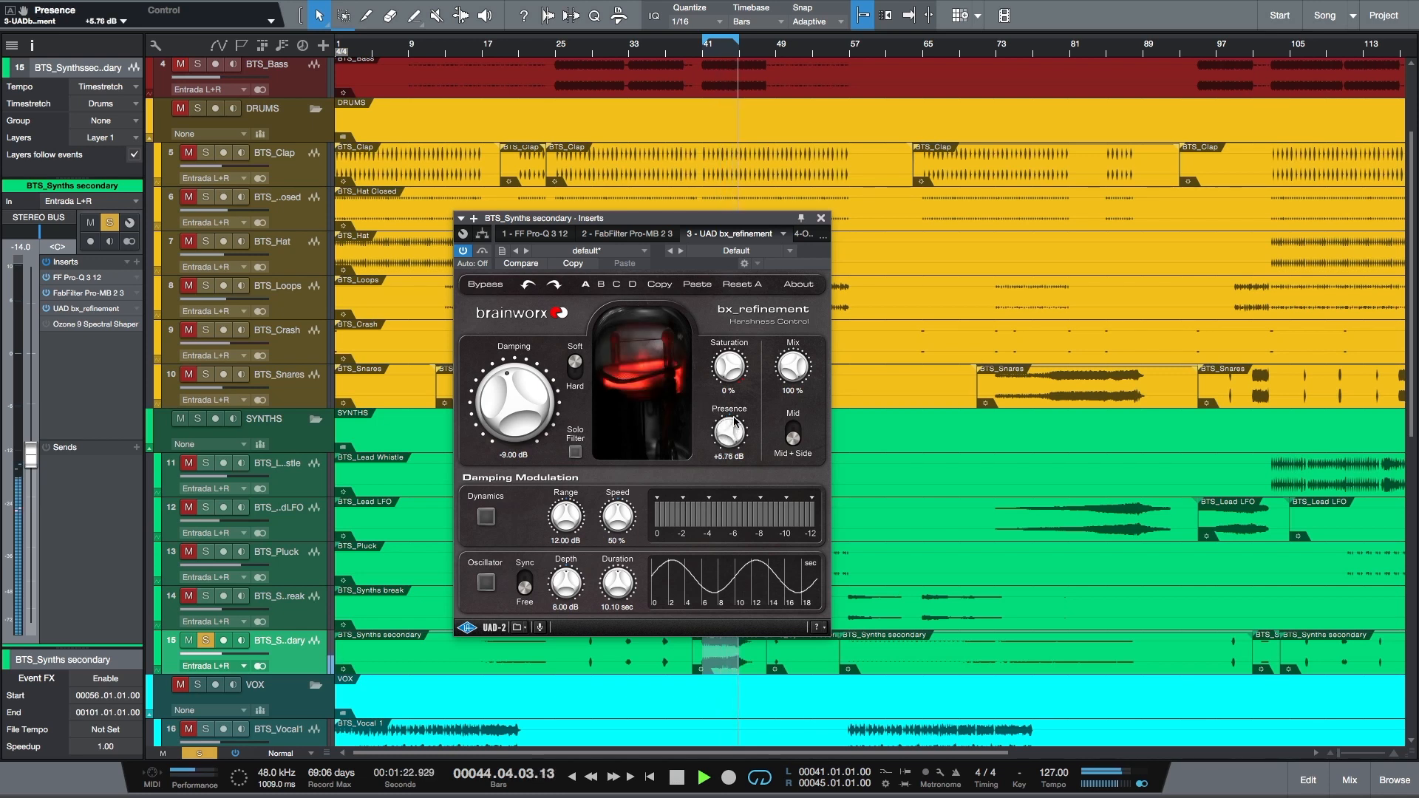
pyautogui.moveTo(732, 367); pyautogui.dragTo(770, 410)
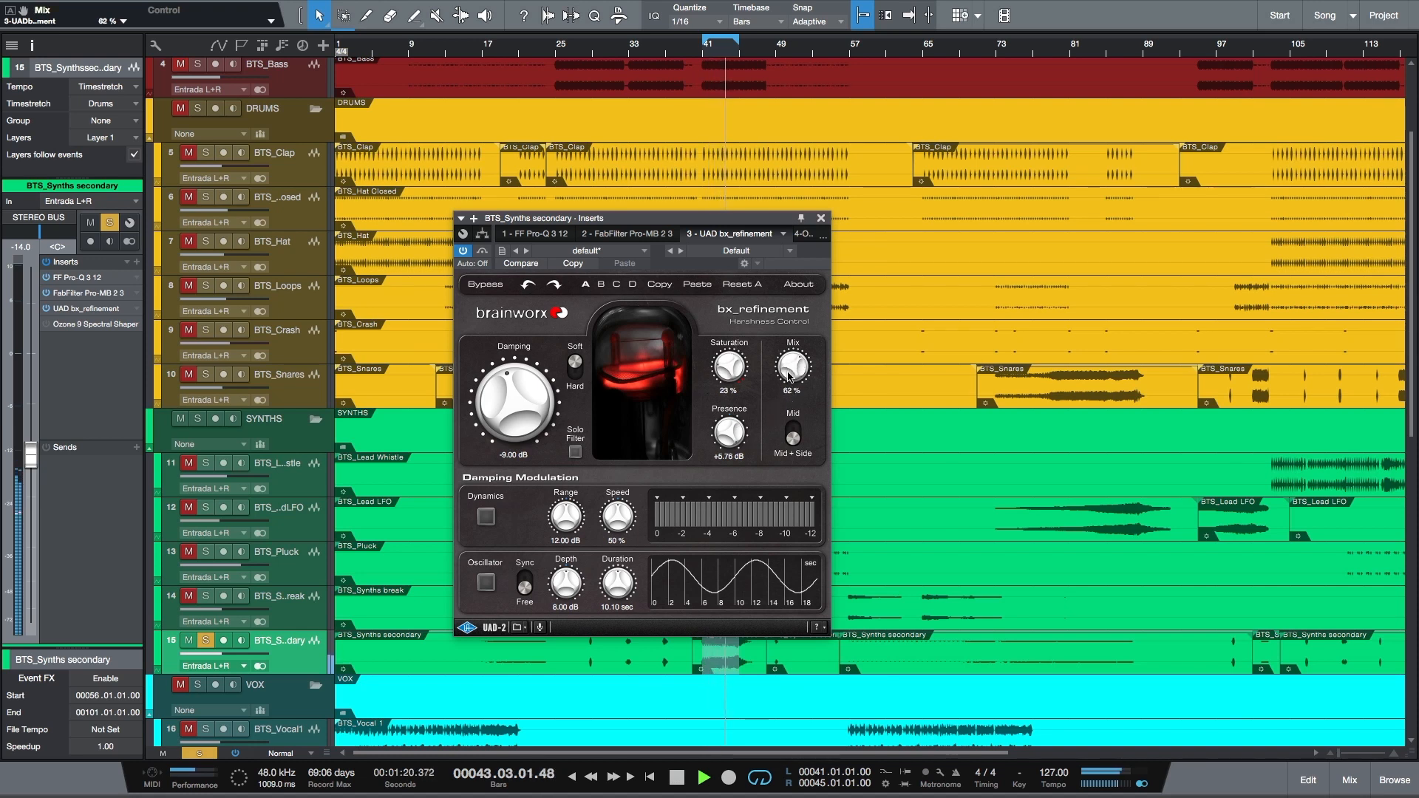
# - Compare the synths with bx_refinement bypassed and active, and unsolo the track to hear it in the mix
pyautogui.click(488, 285)
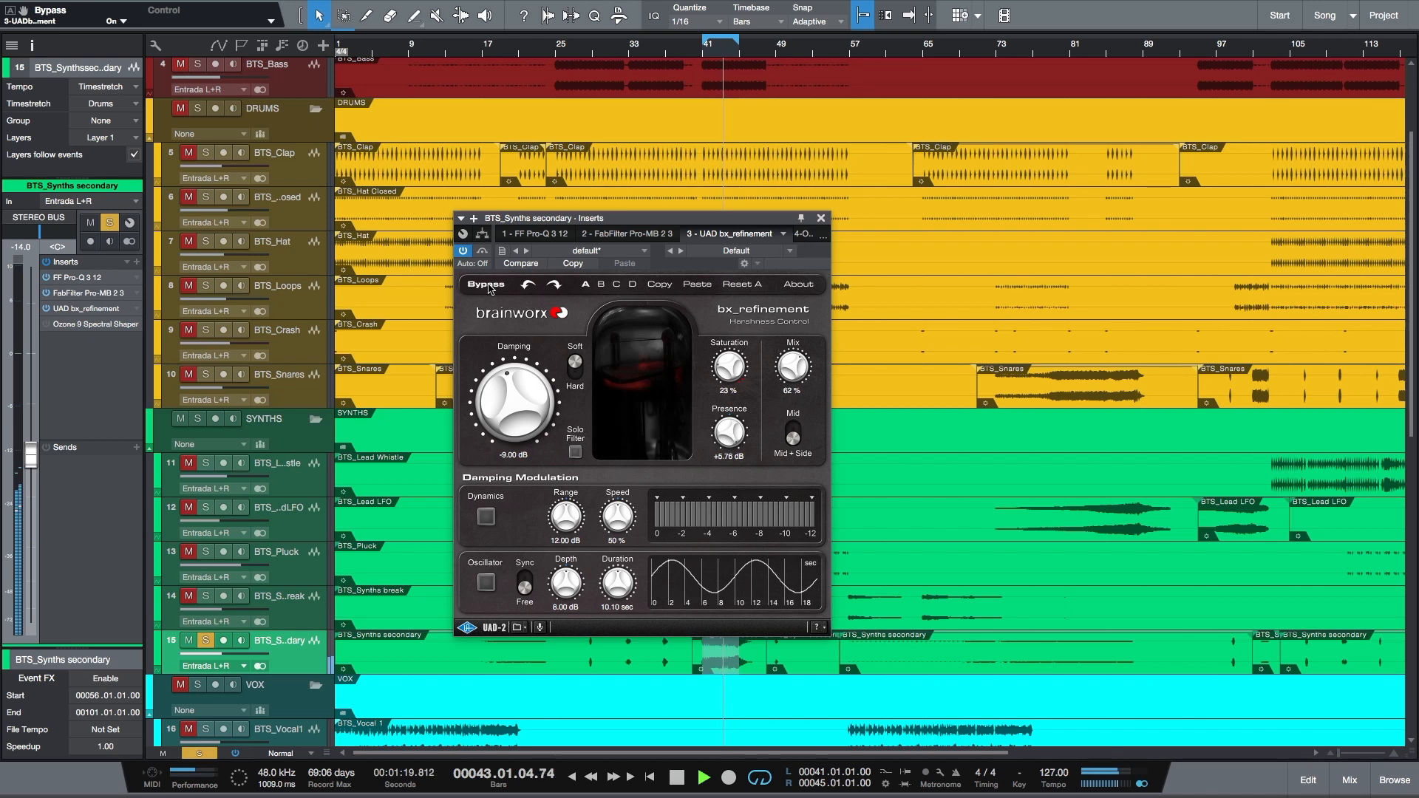
pyautogui.click(487, 286)
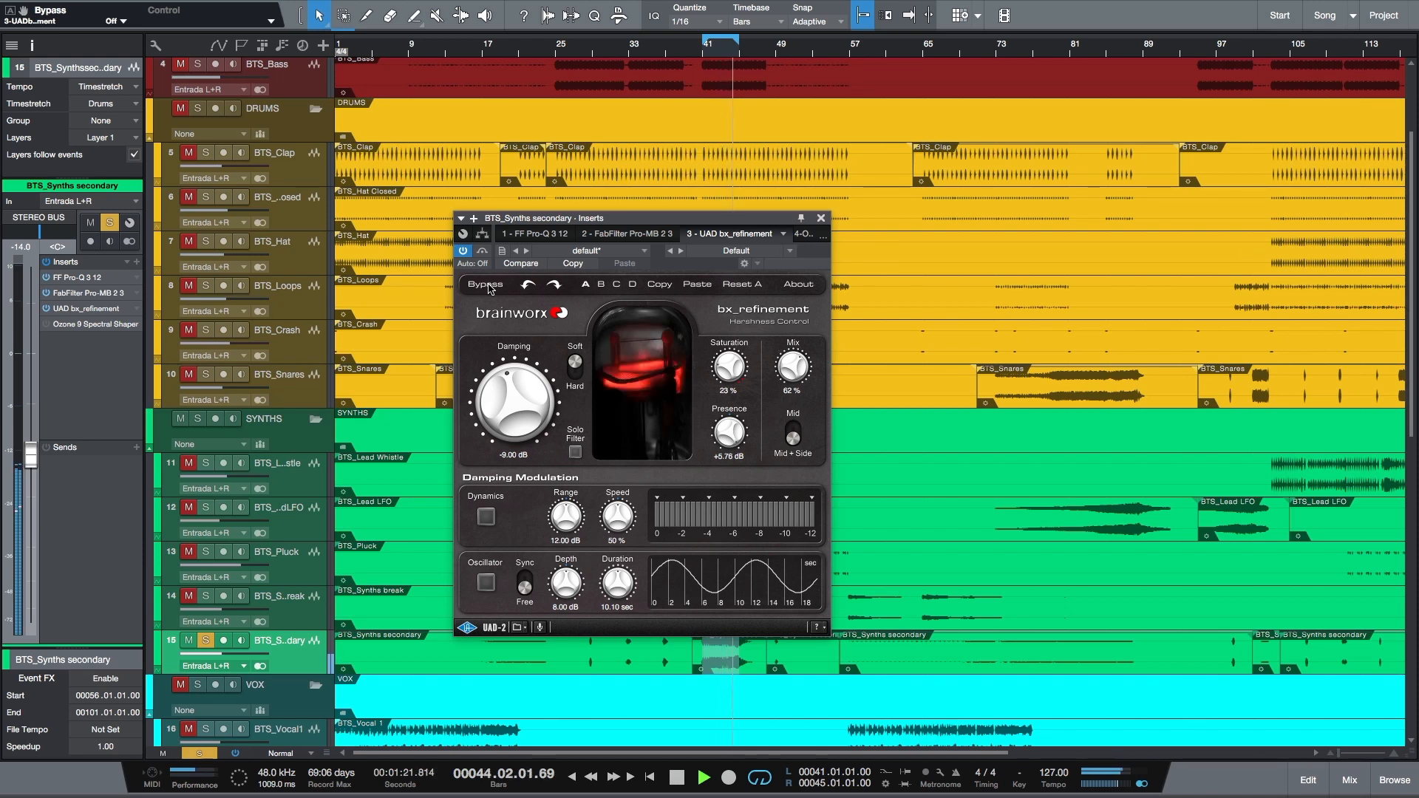
pyautogui.click(207, 643)
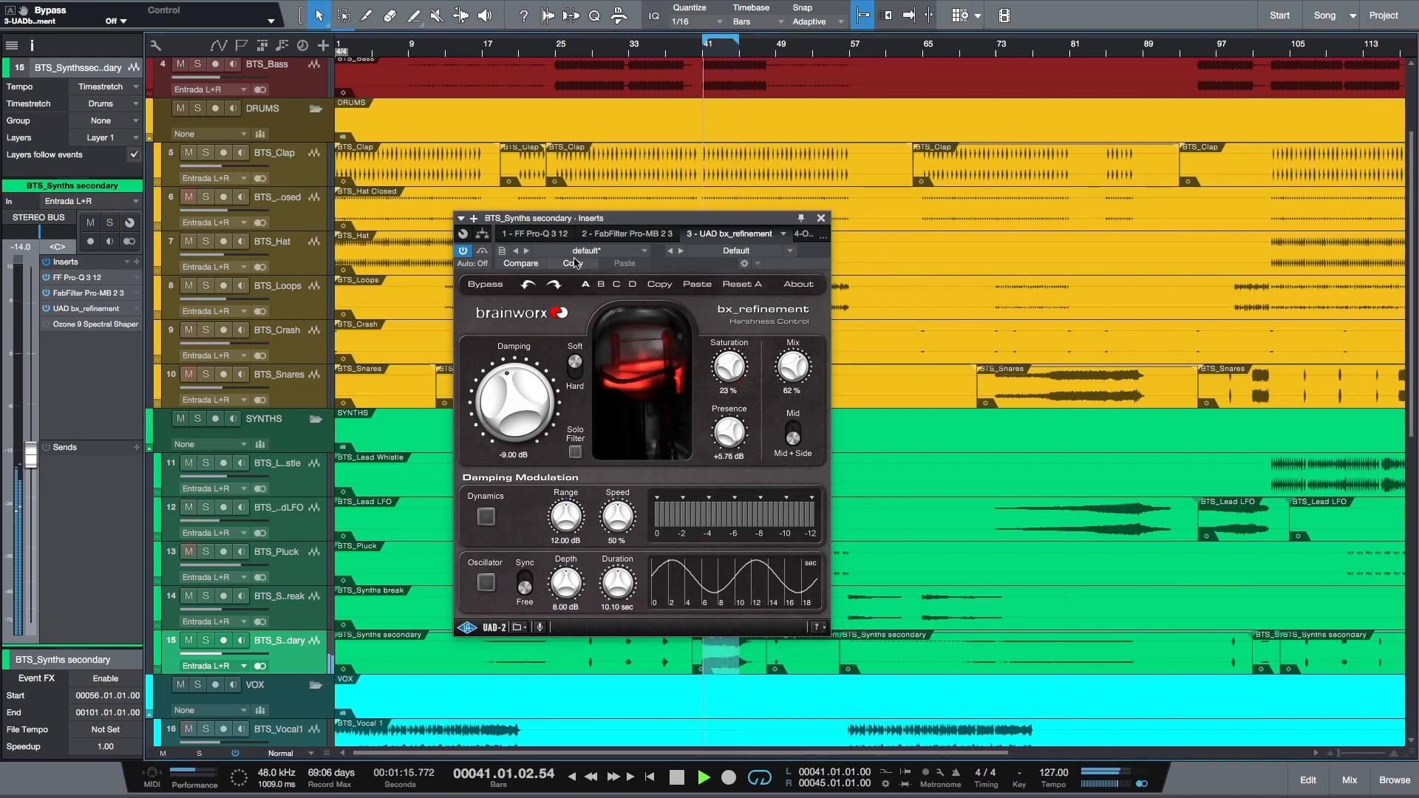
# - Set the synths' bx_refinement presence to +5.98 dB and saturation to 27 %, comparing bypassed and active sound in the full mix before and after
pyautogui.click(486, 287)
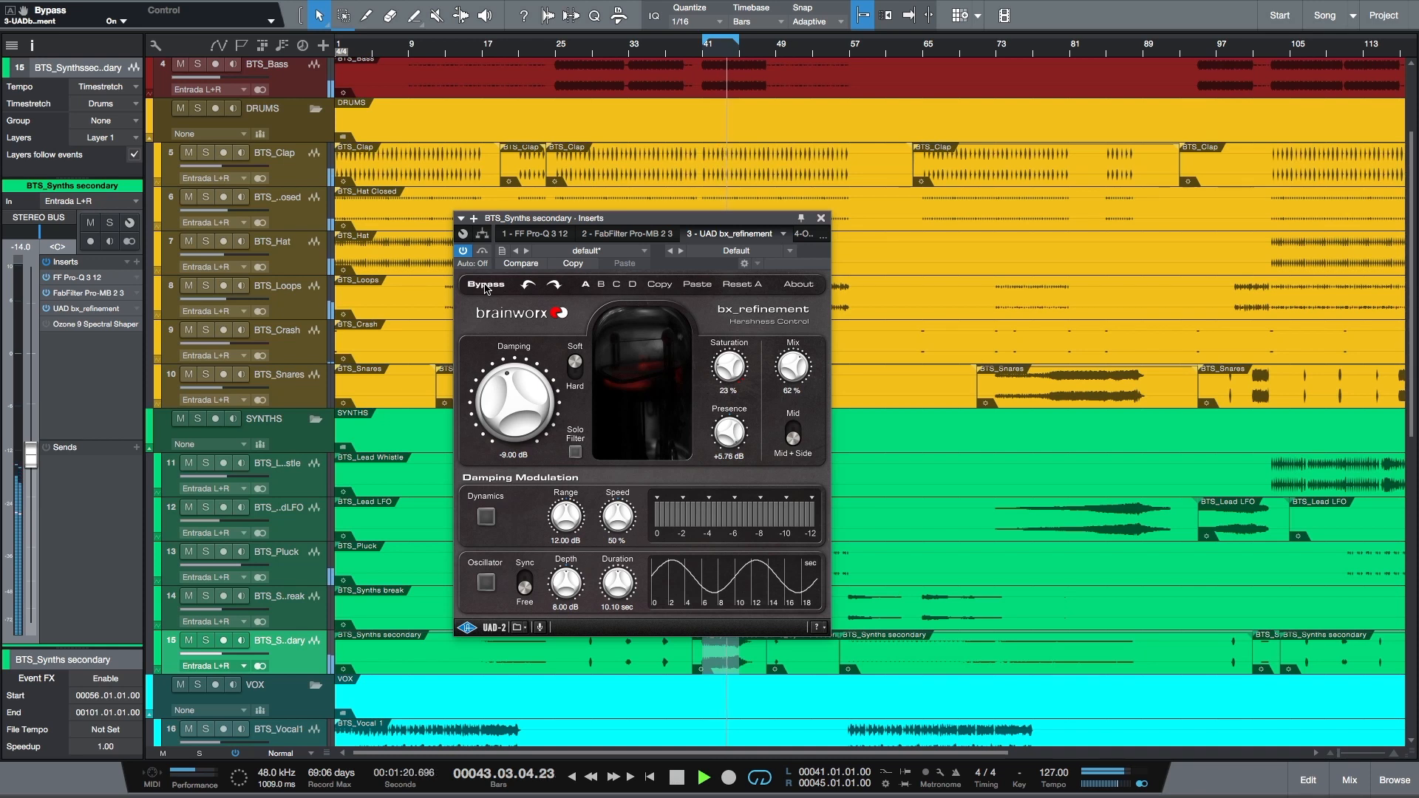
pyautogui.click(486, 285)
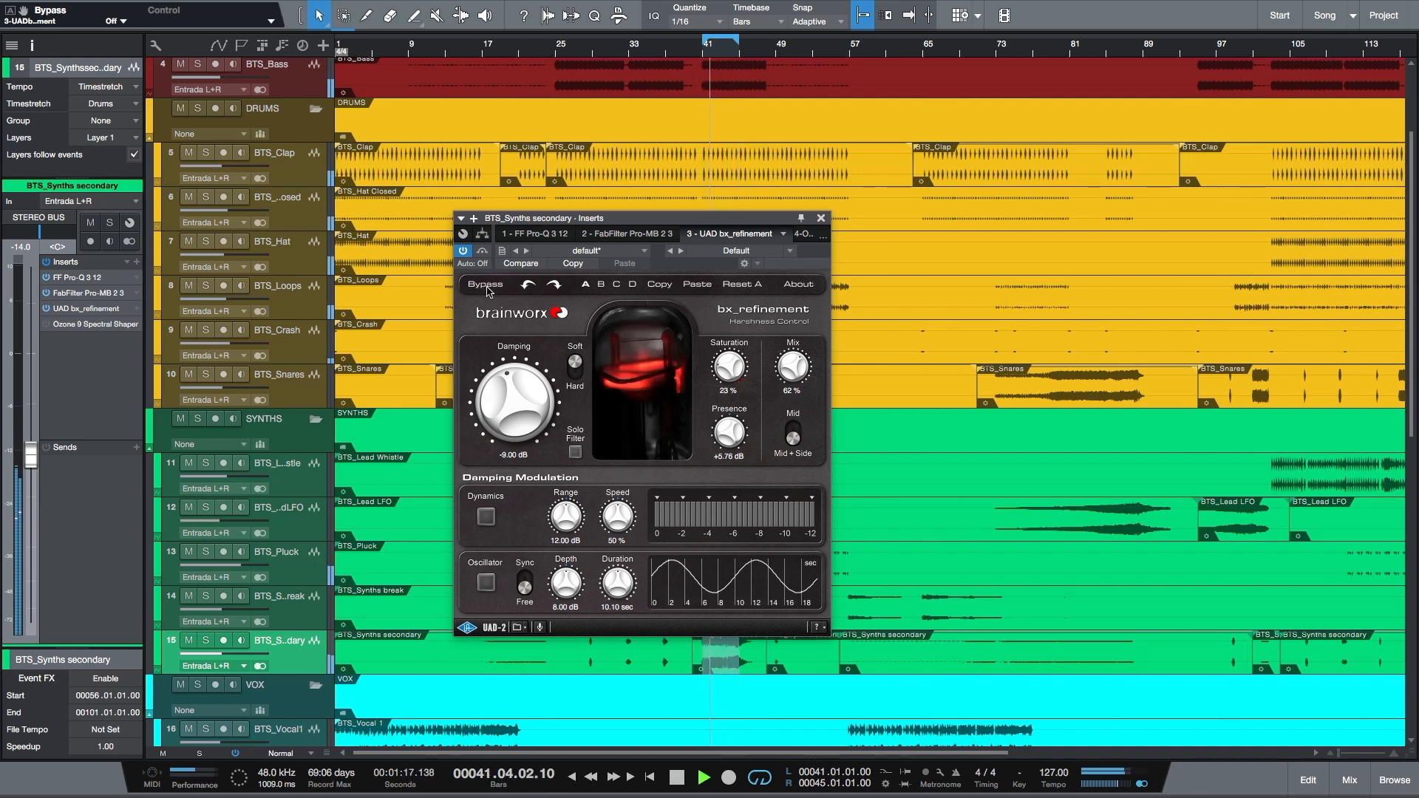
pyautogui.moveTo(735, 432); pyautogui.dragTo(736, 428)
pyautogui.moveTo(729, 367); pyautogui.dragTo(728, 362)
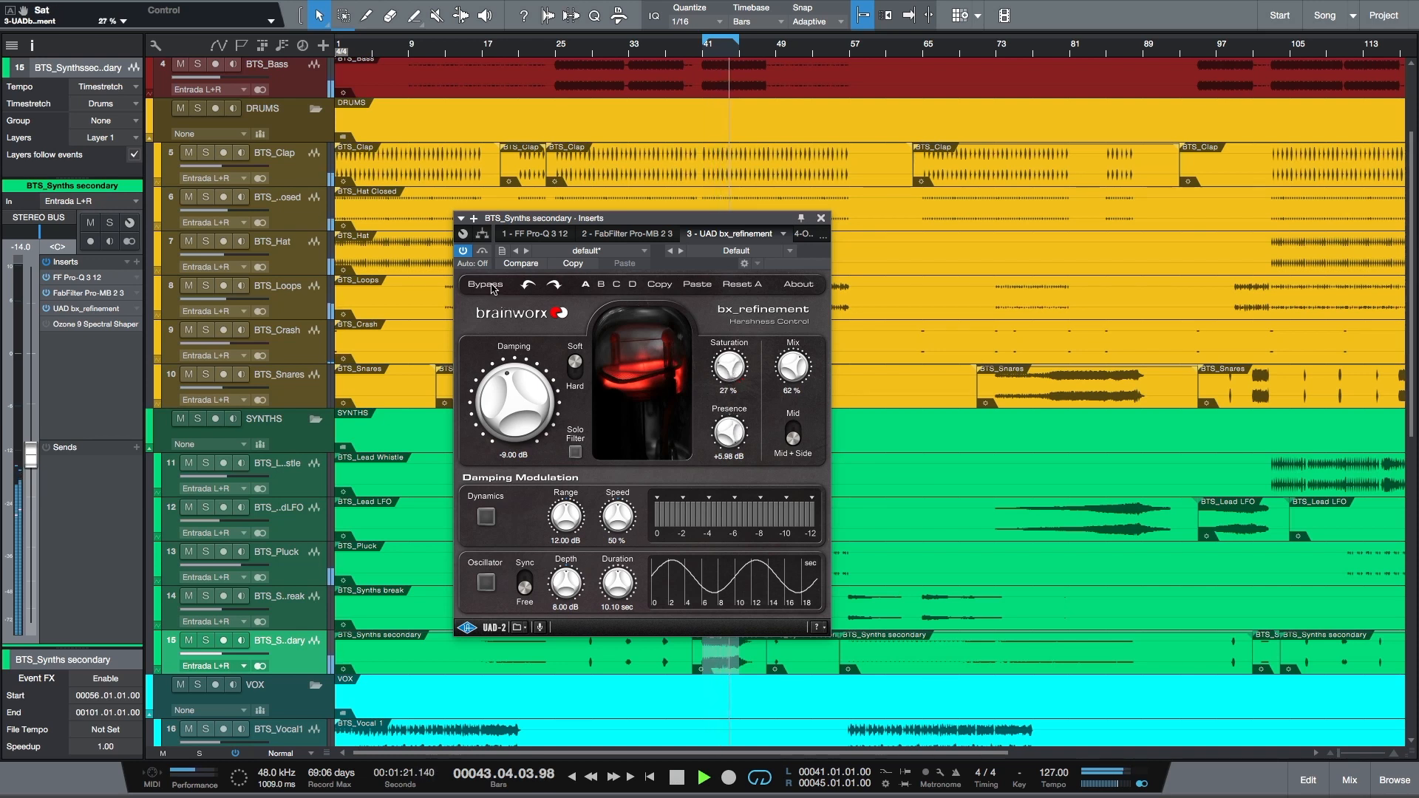
pyautogui.click(492, 285)
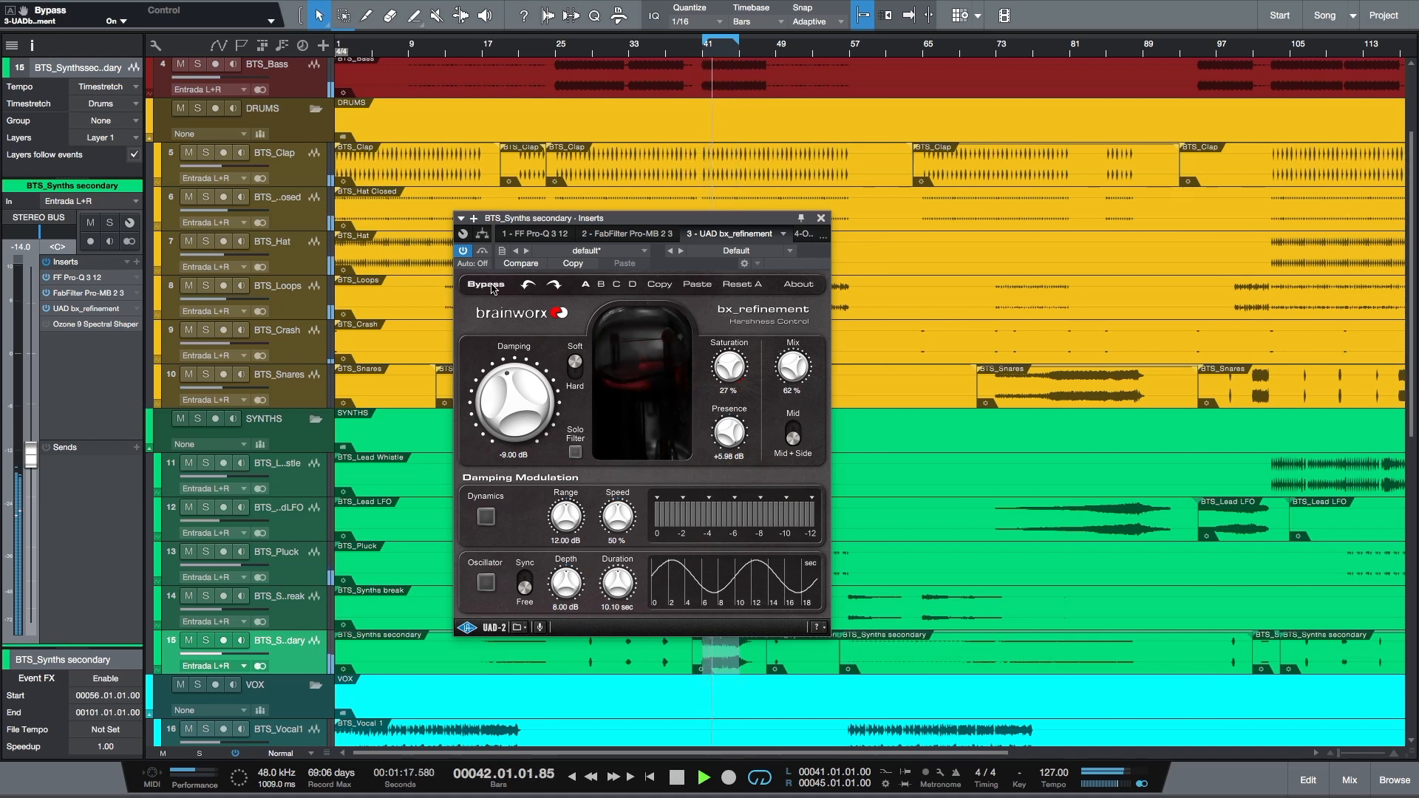
pyautogui.click(492, 286)
# - Solo BTS_Synths secondary, set bx_refinement's damping to 0.00 dB and enable dynamic damping modulation
pyautogui.press('s')
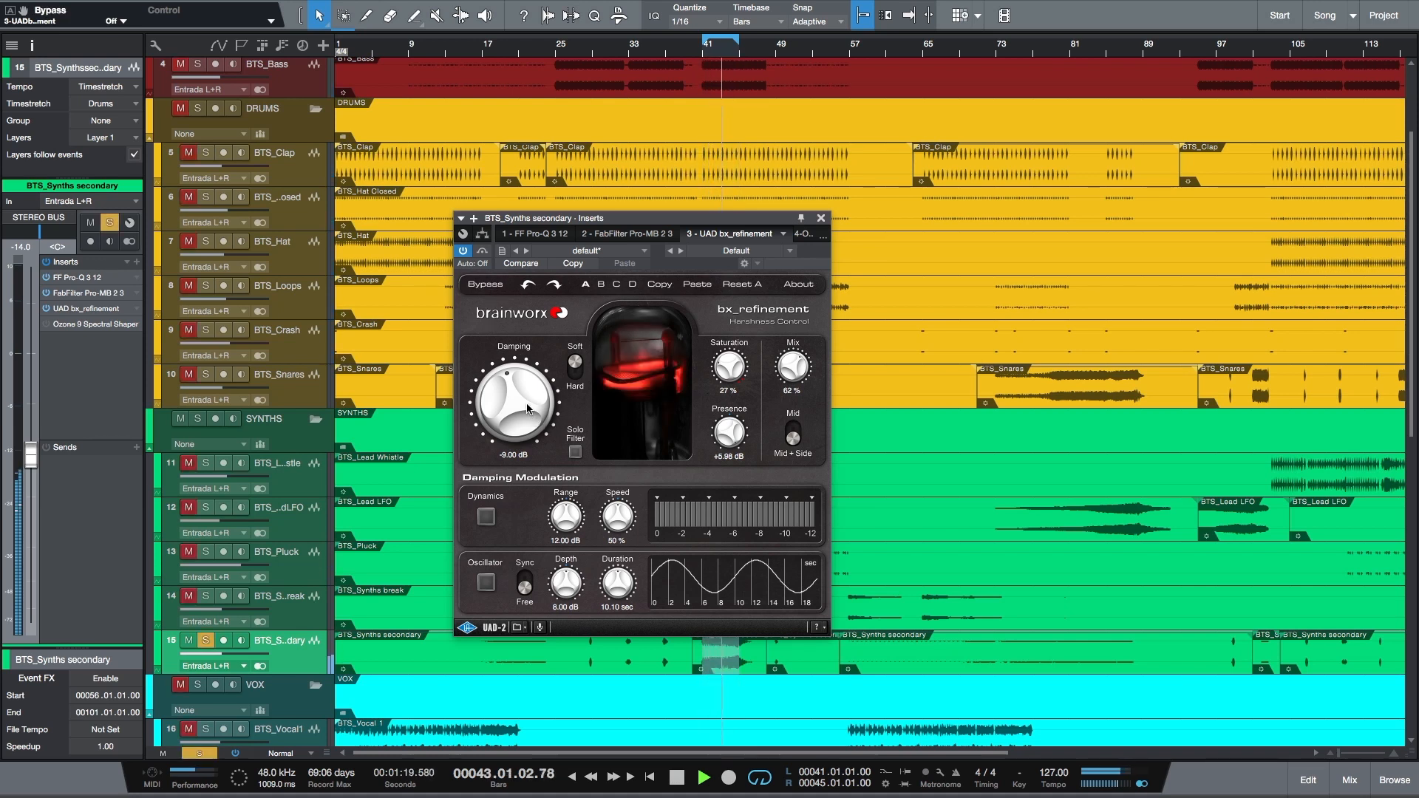
pyautogui.moveTo(526, 408); pyautogui.dragTo(511, 520)
pyautogui.click(486, 517)
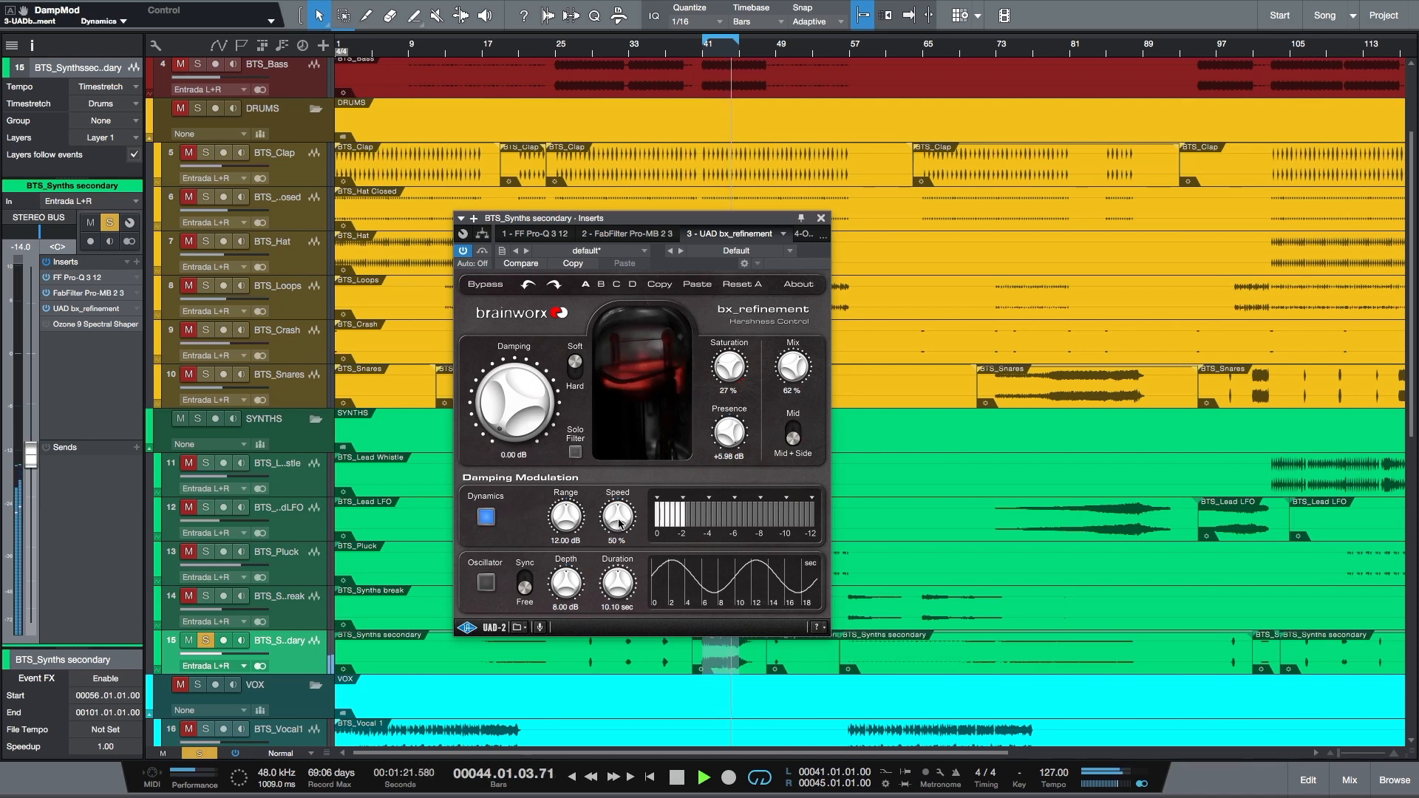
# - Set the dynamics range to 16.90 dB and speed to 75 %, with saturation at 14 %, mix at 100 % and presence at +4.68 dB
pyautogui.moveTo(617, 518); pyautogui.dragTo(636, 502)
pyautogui.moveTo(733, 369); pyautogui.dragTo(795, 318)
pyautogui.moveTo(731, 433); pyautogui.dragTo(733, 449)
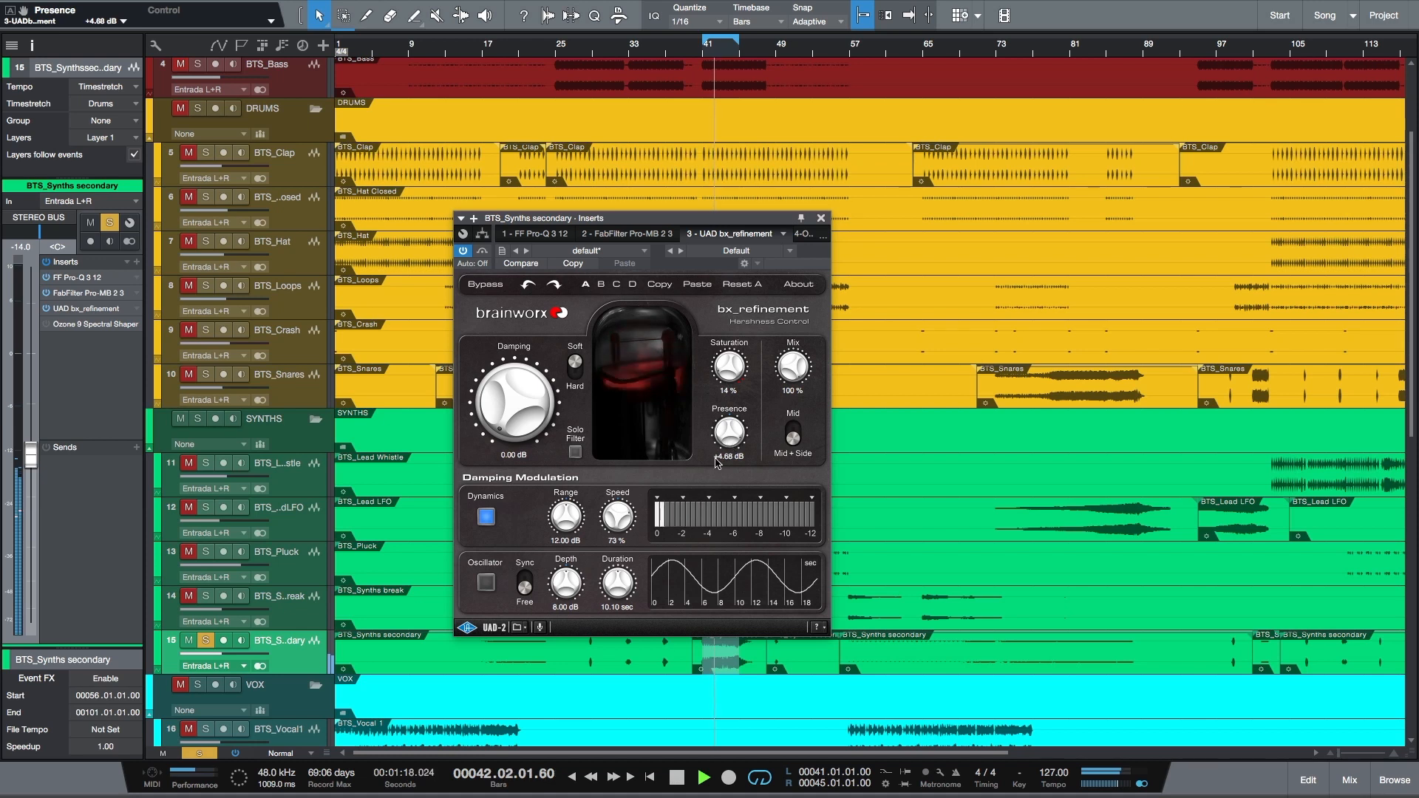
pyautogui.moveTo(611, 524); pyautogui.dragTo(575, 510)
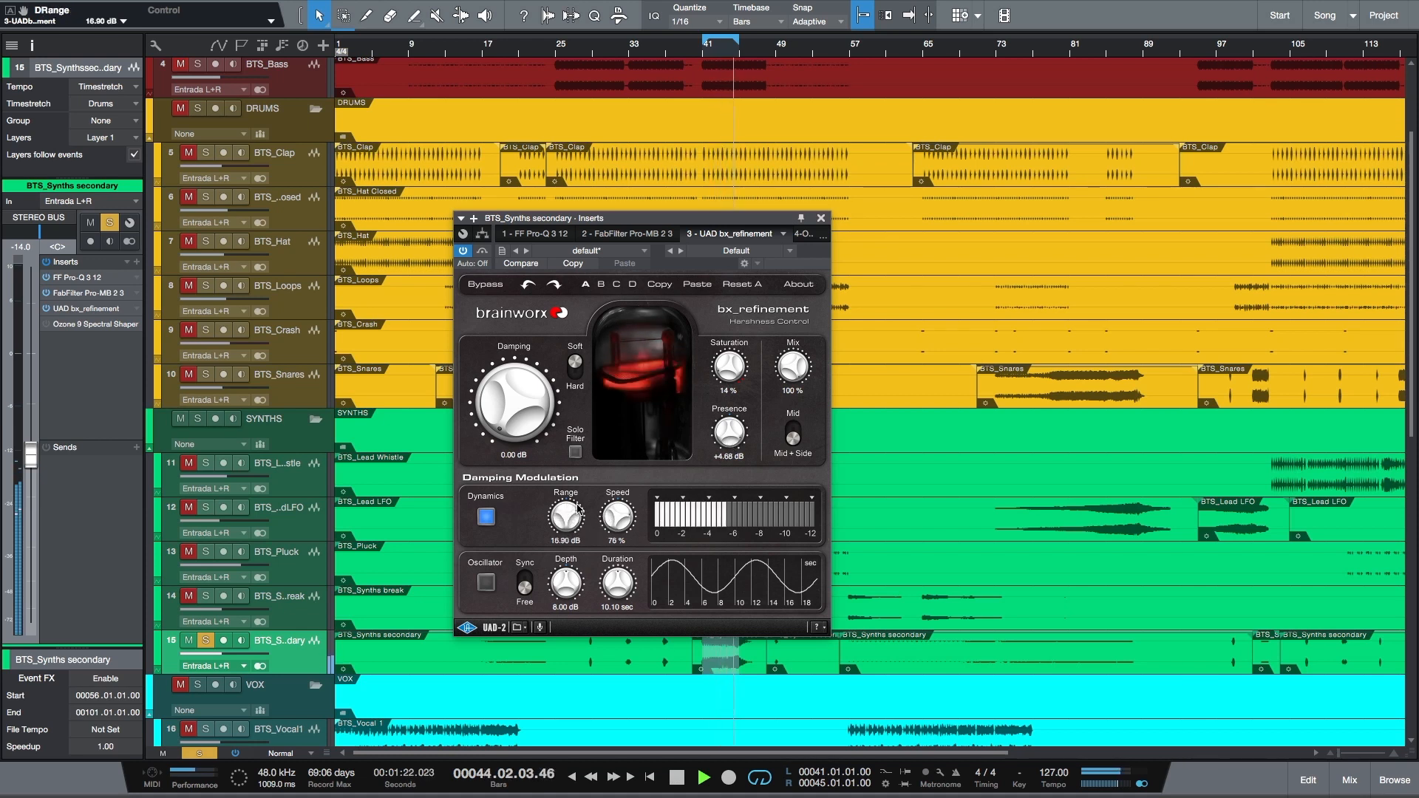
pyautogui.moveTo(617, 517); pyautogui.dragTo(617, 520)
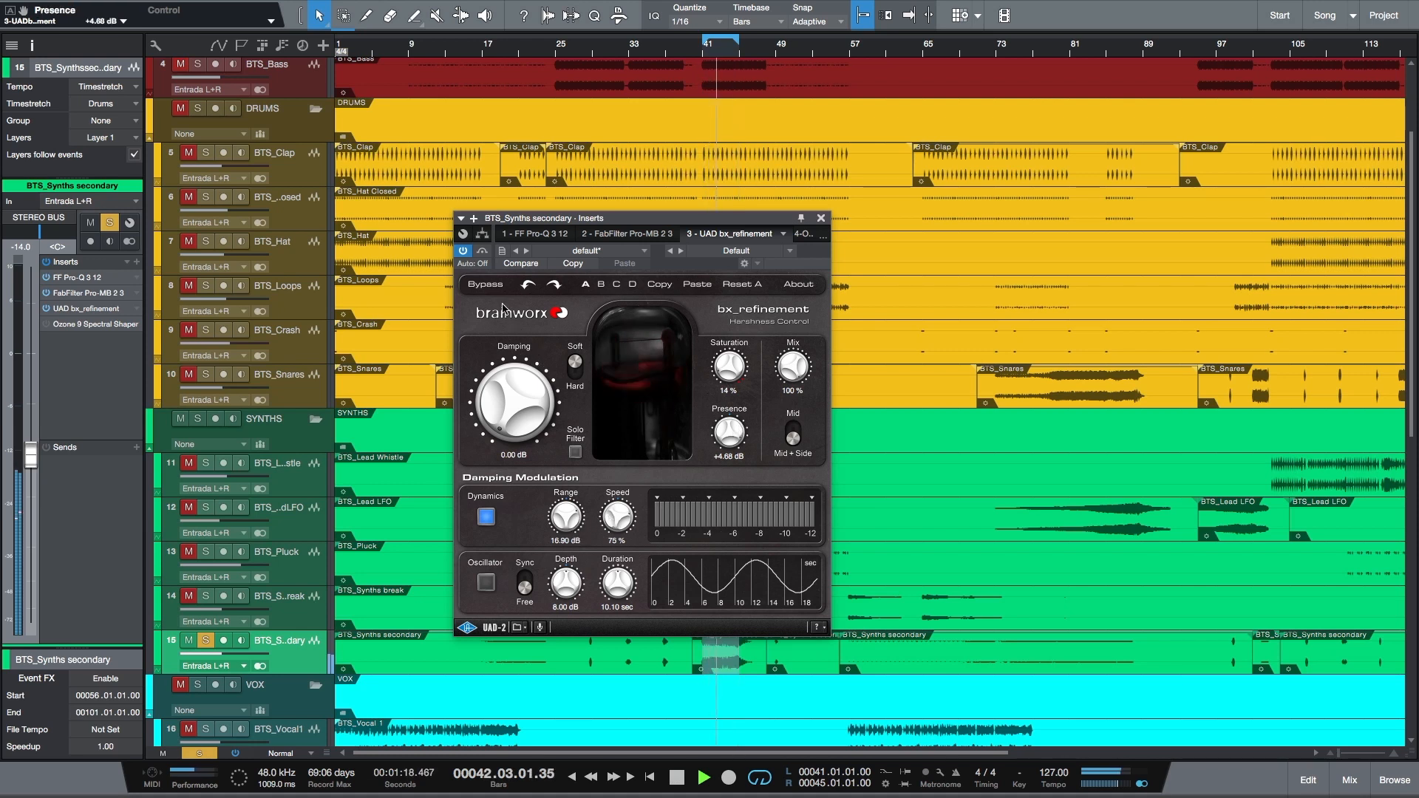
# - Compare the soloed synths with bx_refinement bypassed and active, and stop playback with the plug-in active
pyautogui.click(486, 286)
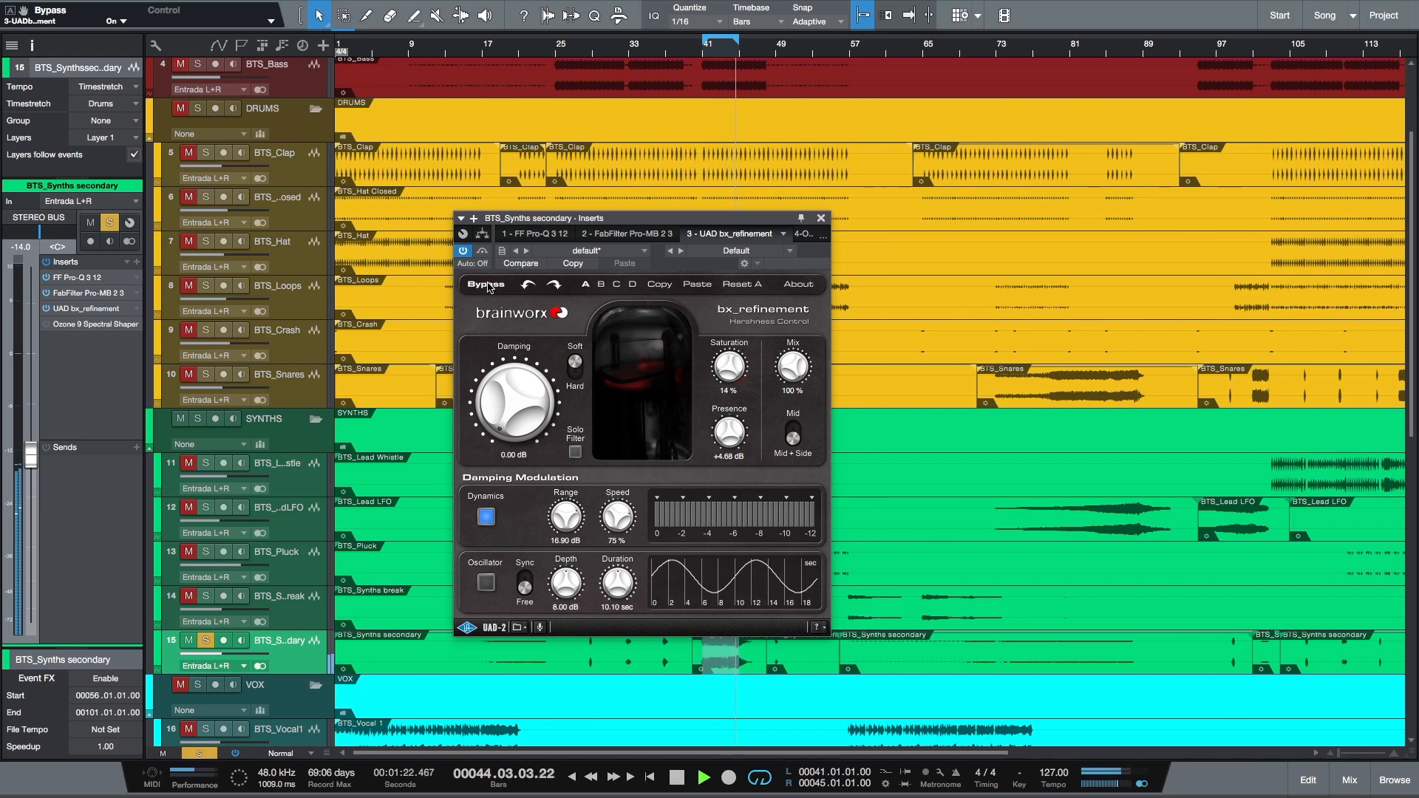
pyautogui.click(486, 286)
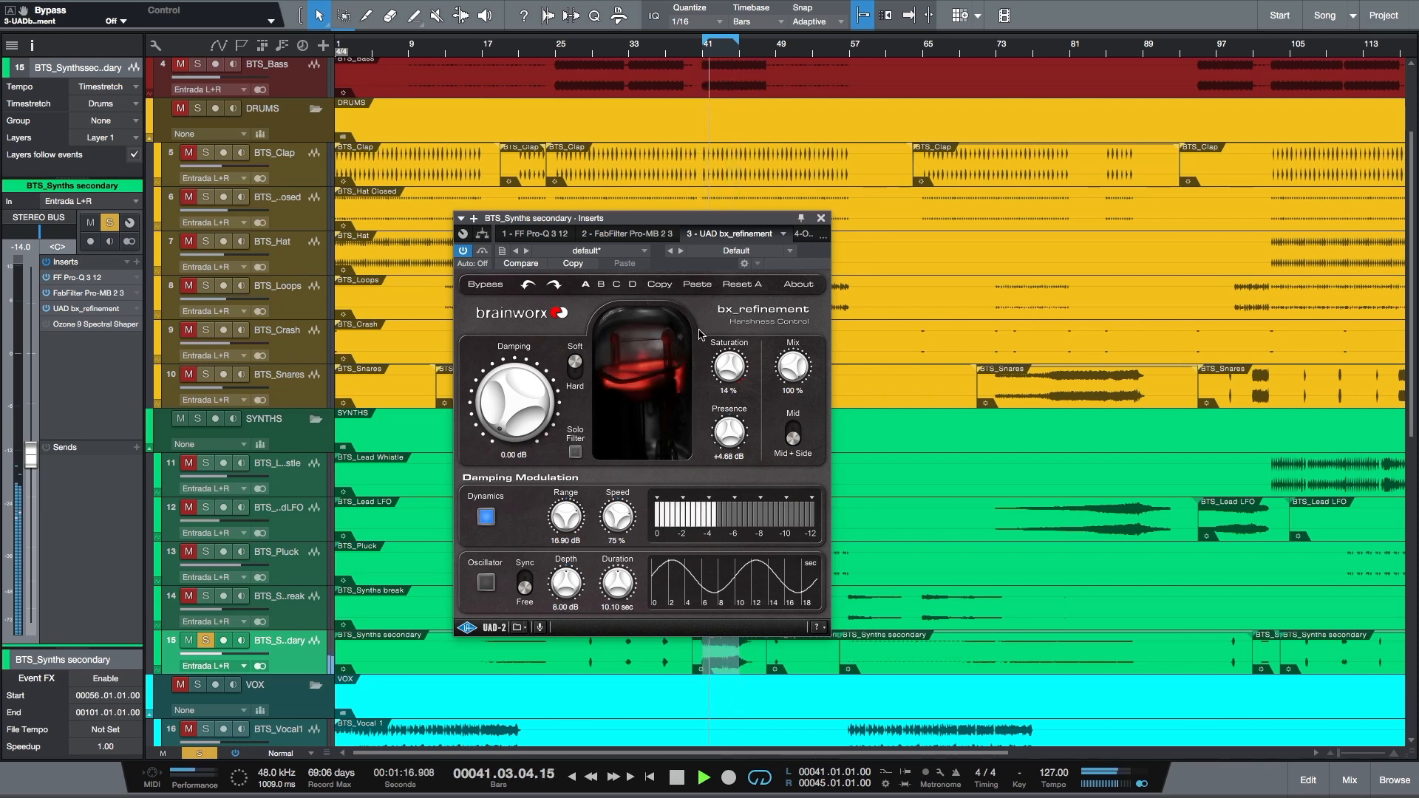
pyautogui.click(728, 367)
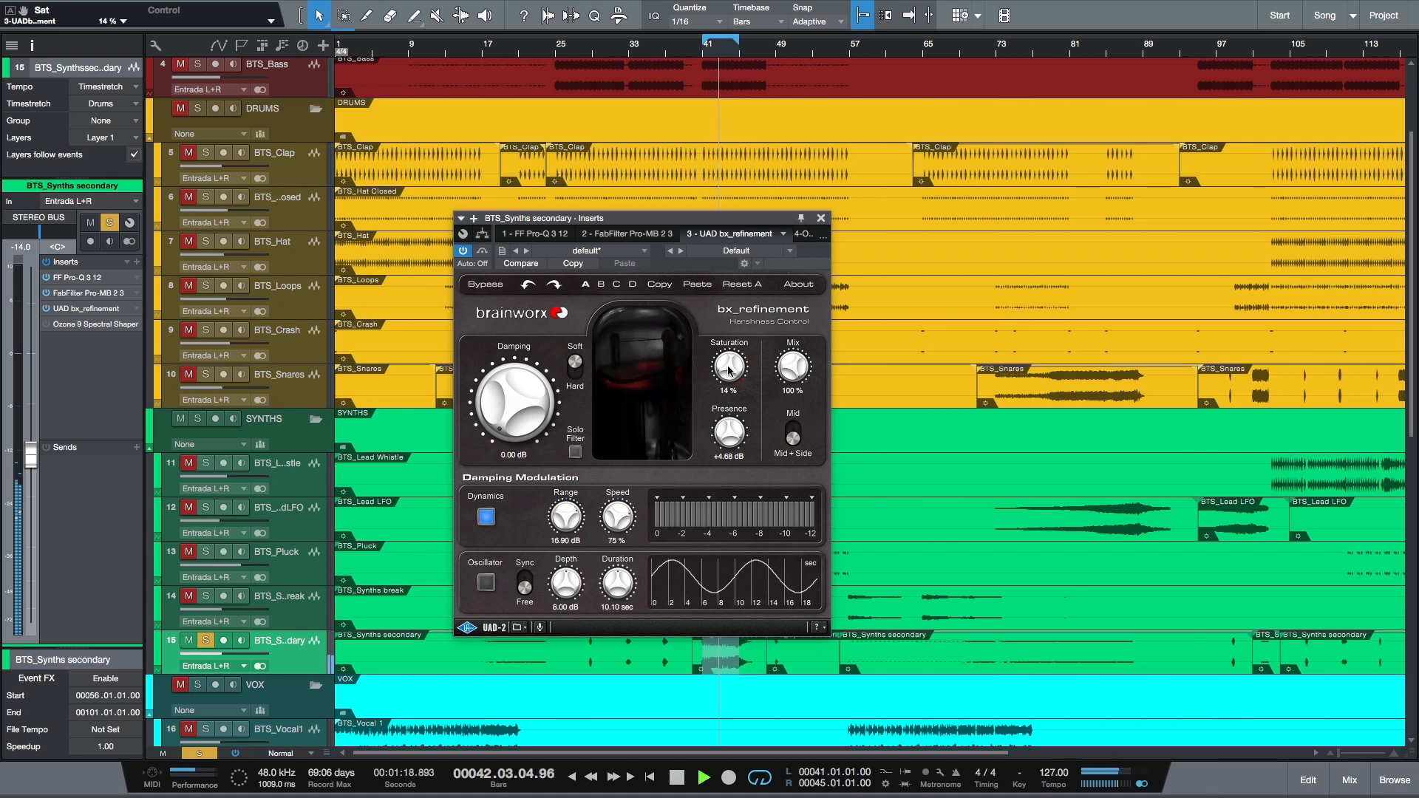
pyautogui.click(487, 287)
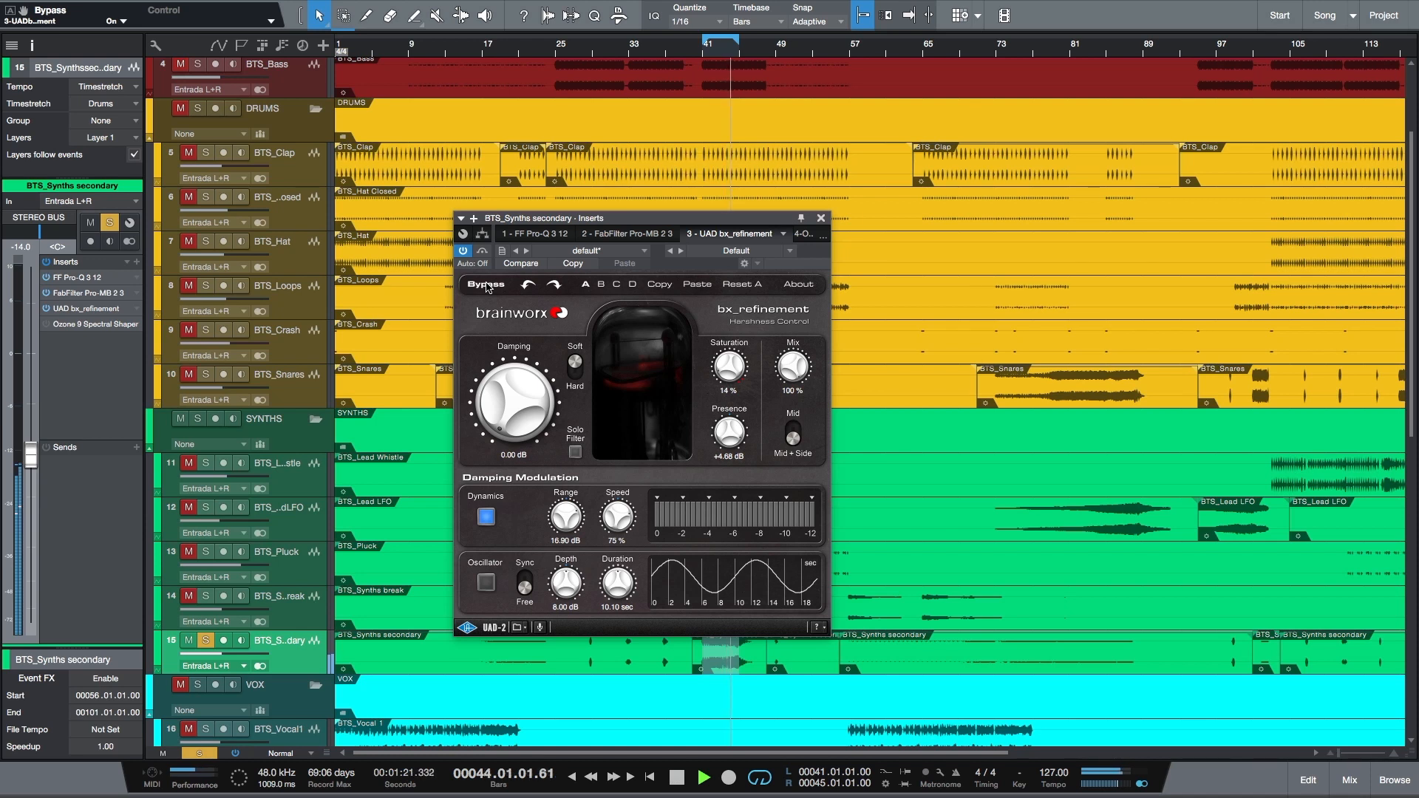
pyautogui.click(487, 288)
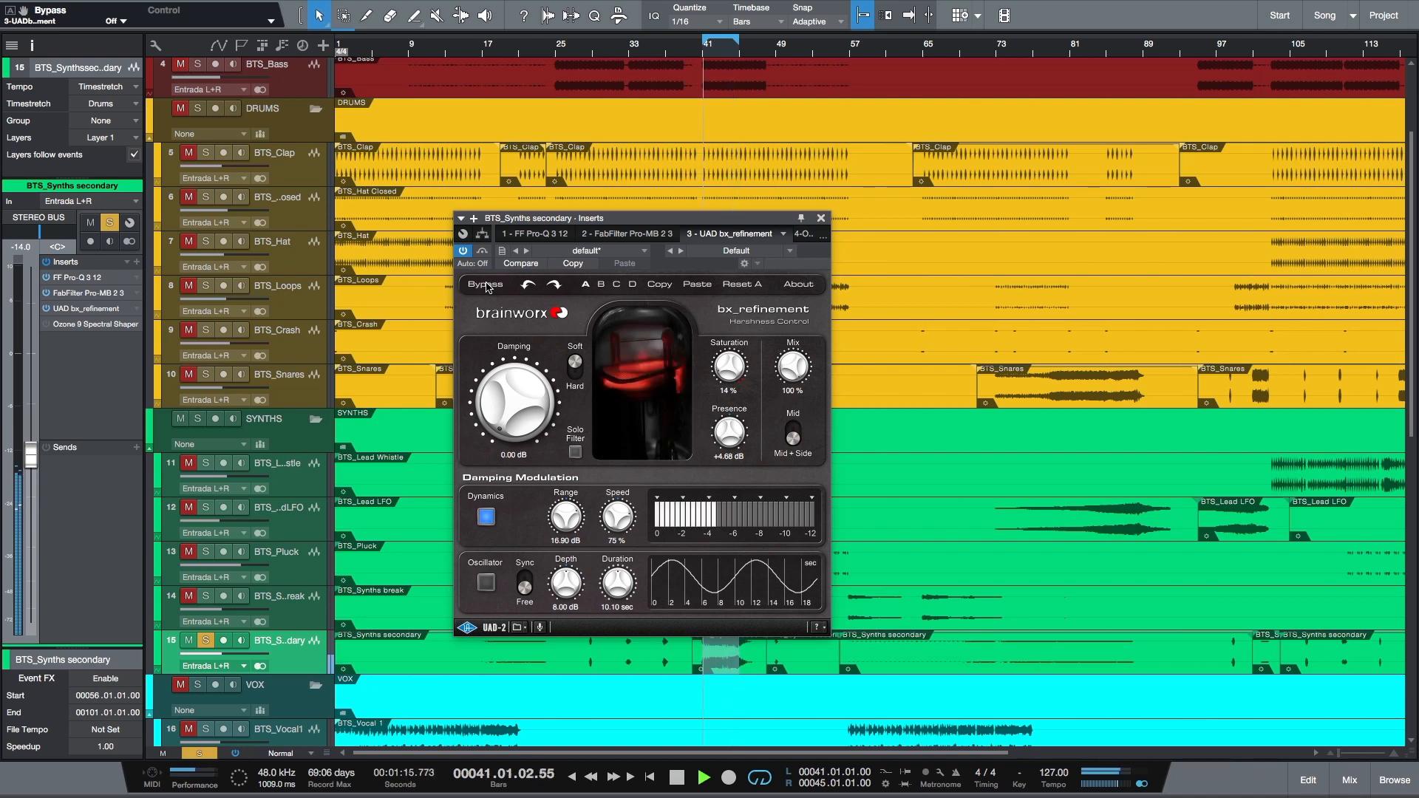
pyautogui.press('space')
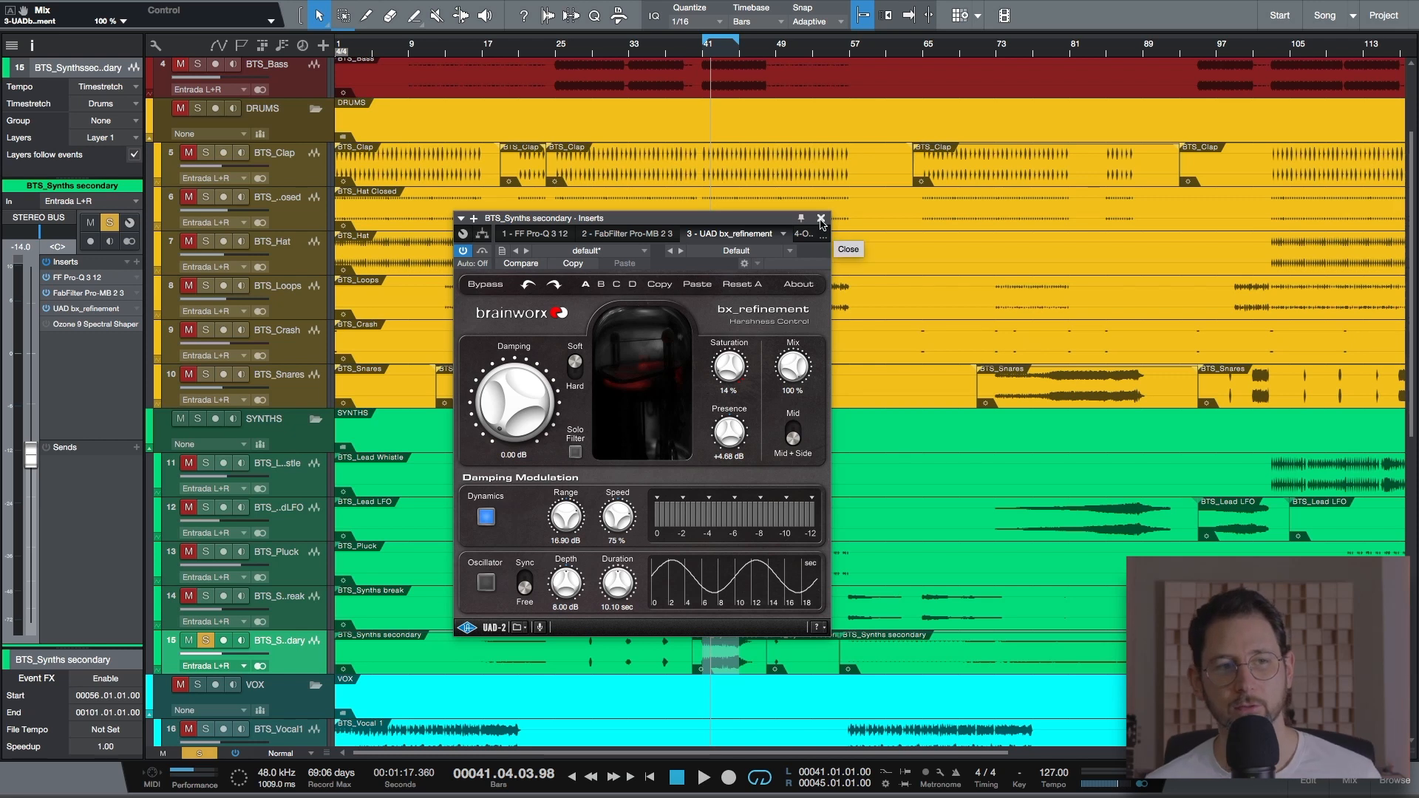
# - Close and deactivate bx_refinement on the synths, and activate and open Ozone 9 Spectral Shaper instead
pyautogui.click(821, 218)
pyautogui.click(44, 308)
pyautogui.click(46, 324)
pyautogui.click(70, 325)
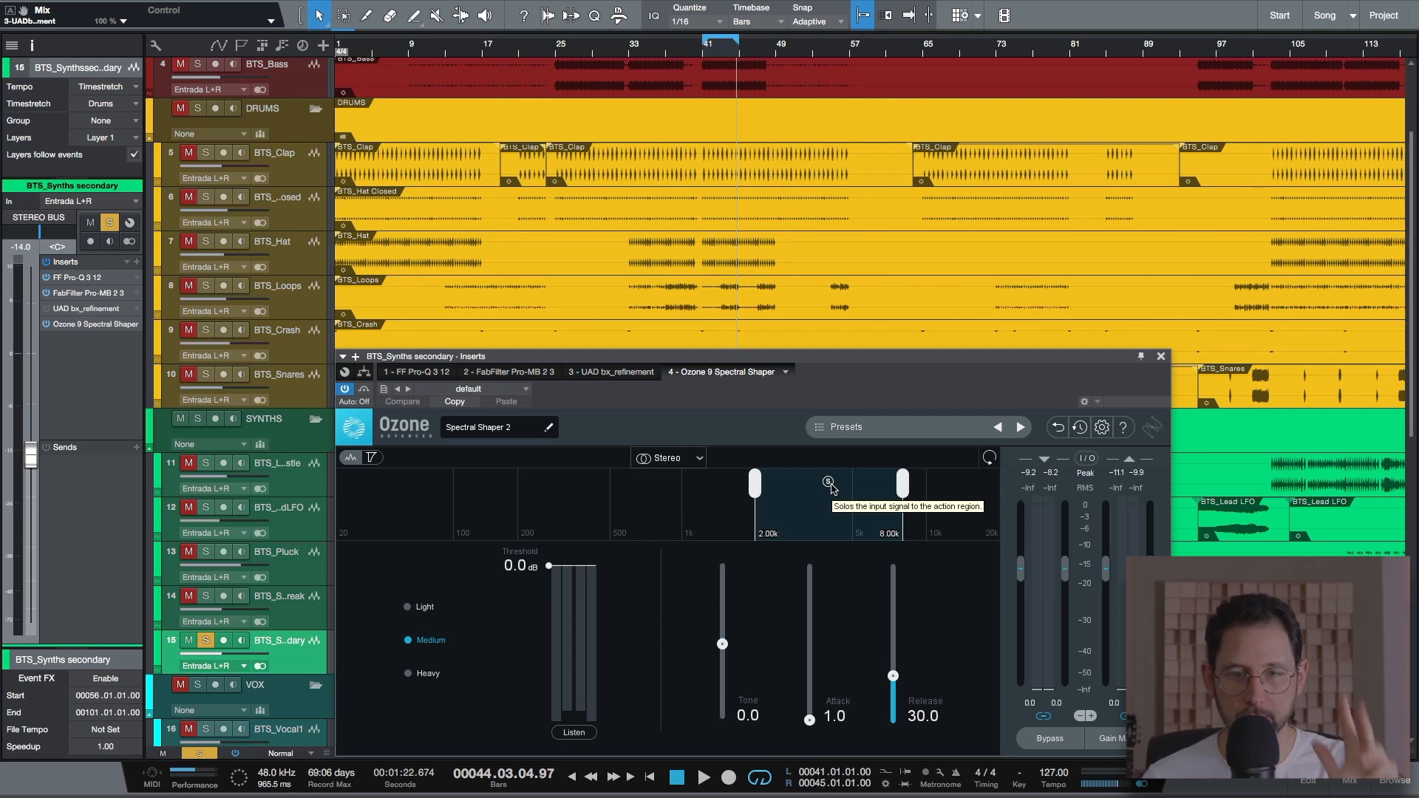
# - Audition the Spectral Shaper's action region during playback and narrow it to 2.16k–5.85k
pyautogui.press('space')
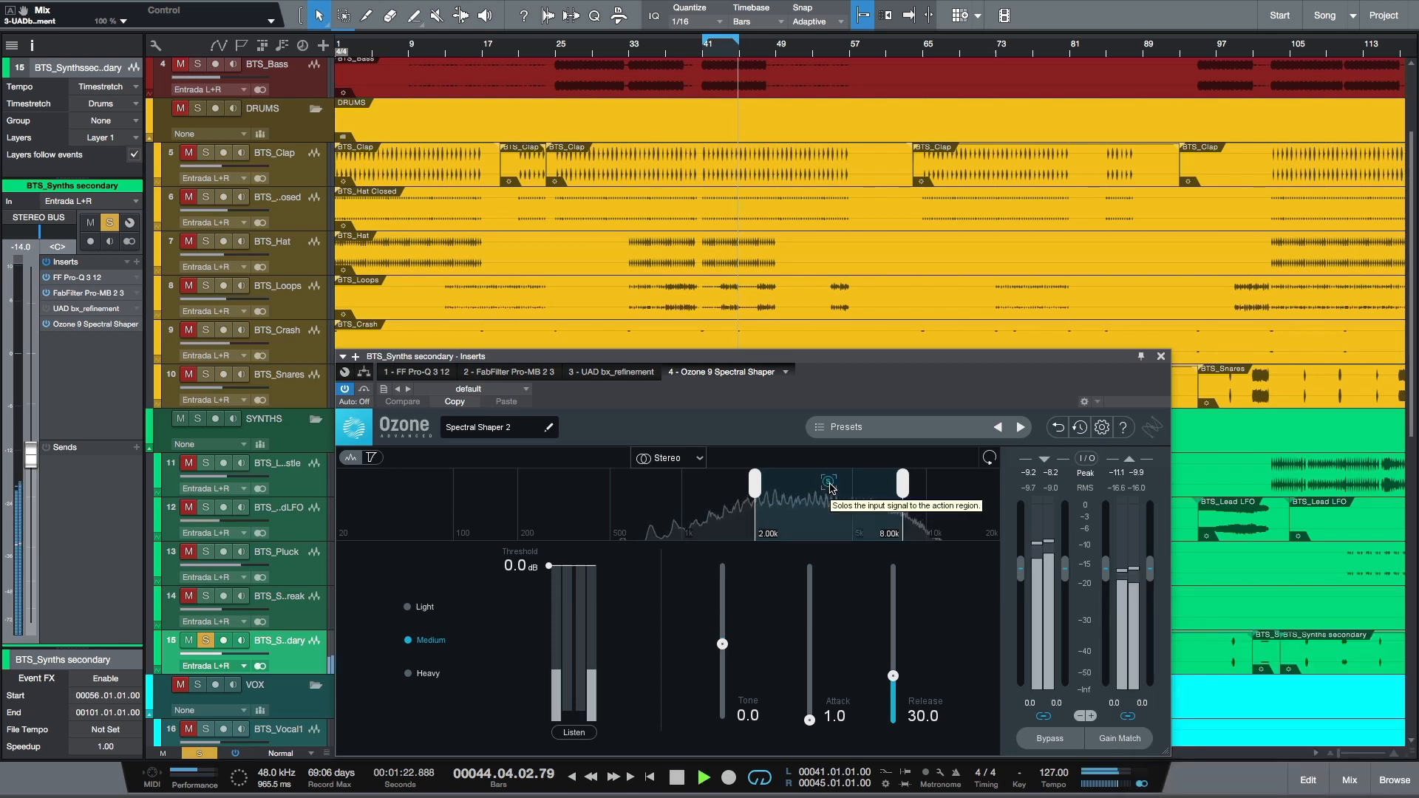
pyautogui.moveTo(754, 485)
pyautogui.mouseDown()
pyautogui.moveTo(783, 487)
pyautogui.moveTo(764, 492)
pyautogui.mouseUp()
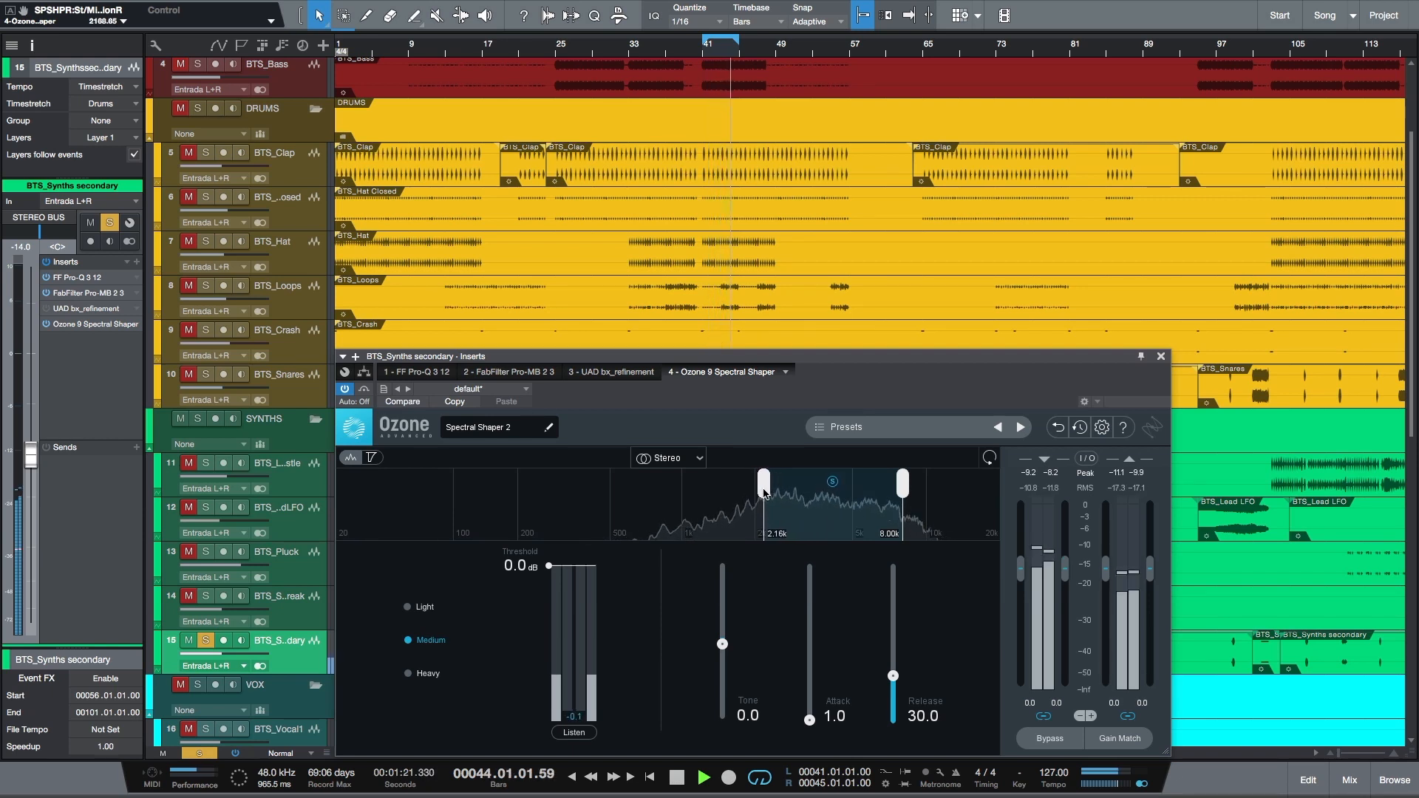
pyautogui.moveTo(868, 486); pyautogui.dragTo(870, 485)
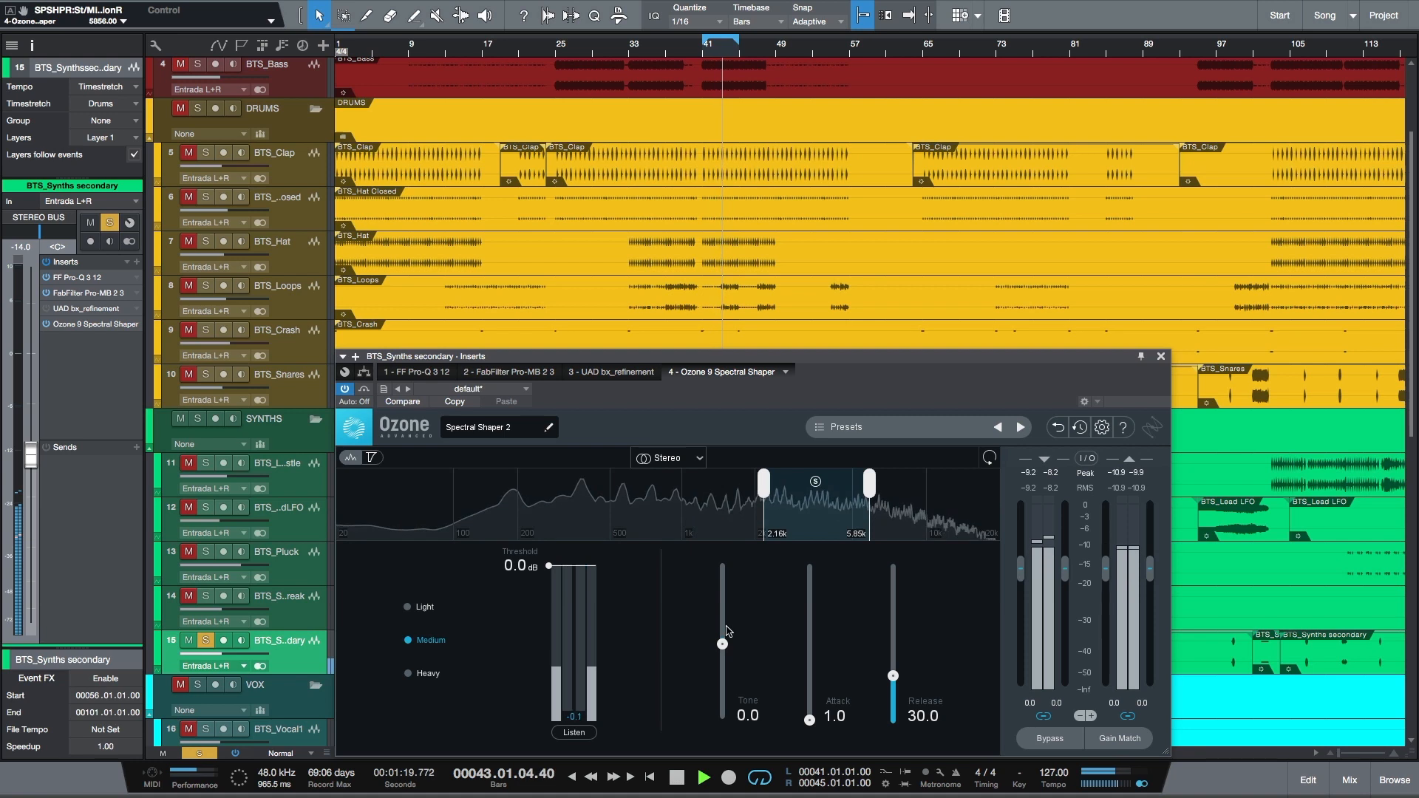
# - Set the Spectral Shaper's threshold to -7.9 dB and tone to -24.0, and compare the result with bypass
pyautogui.moveTo(525, 569); pyautogui.dragTo(523, 621)
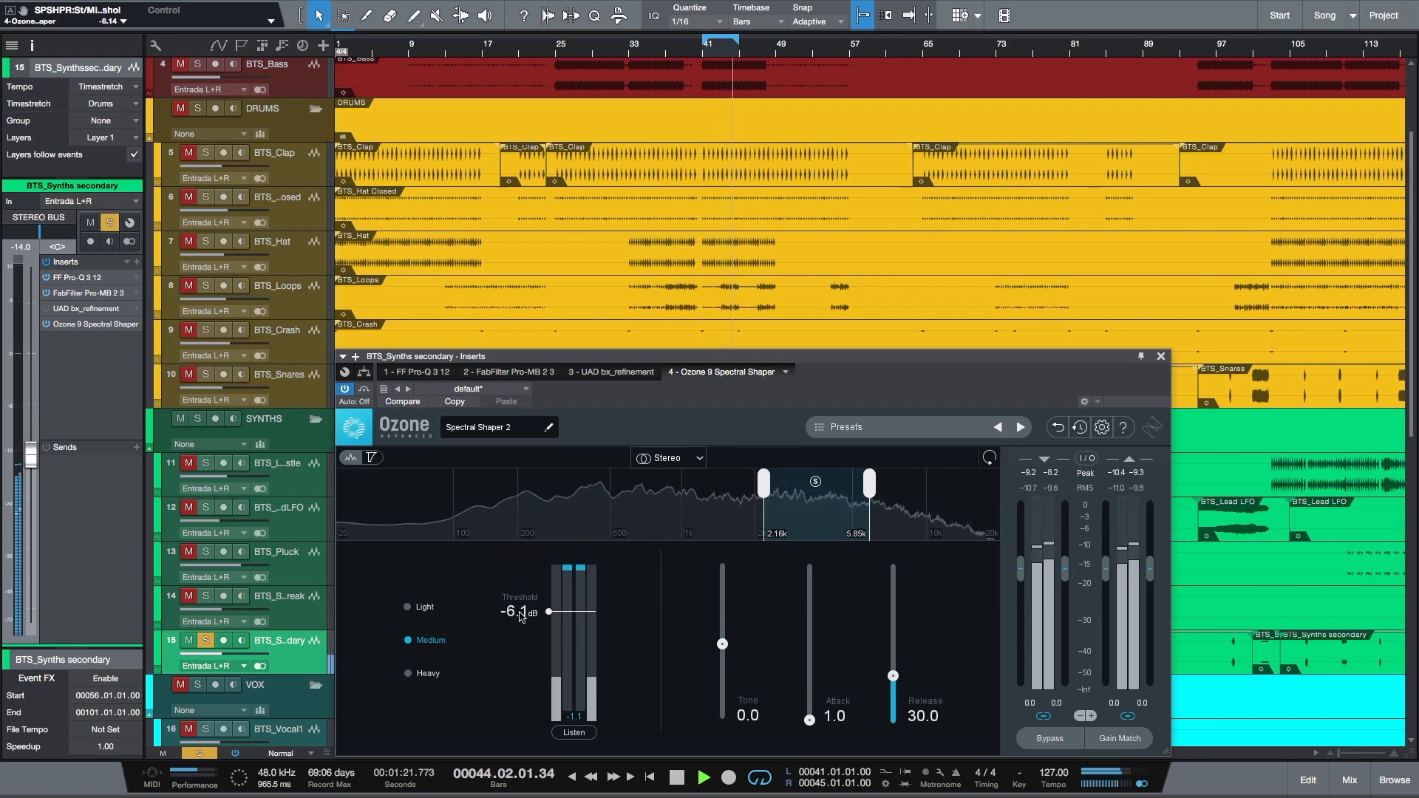
pyautogui.moveTo(722, 644); pyautogui.dragTo(723, 663)
pyautogui.moveTo(526, 612); pyautogui.dragTo(531, 623)
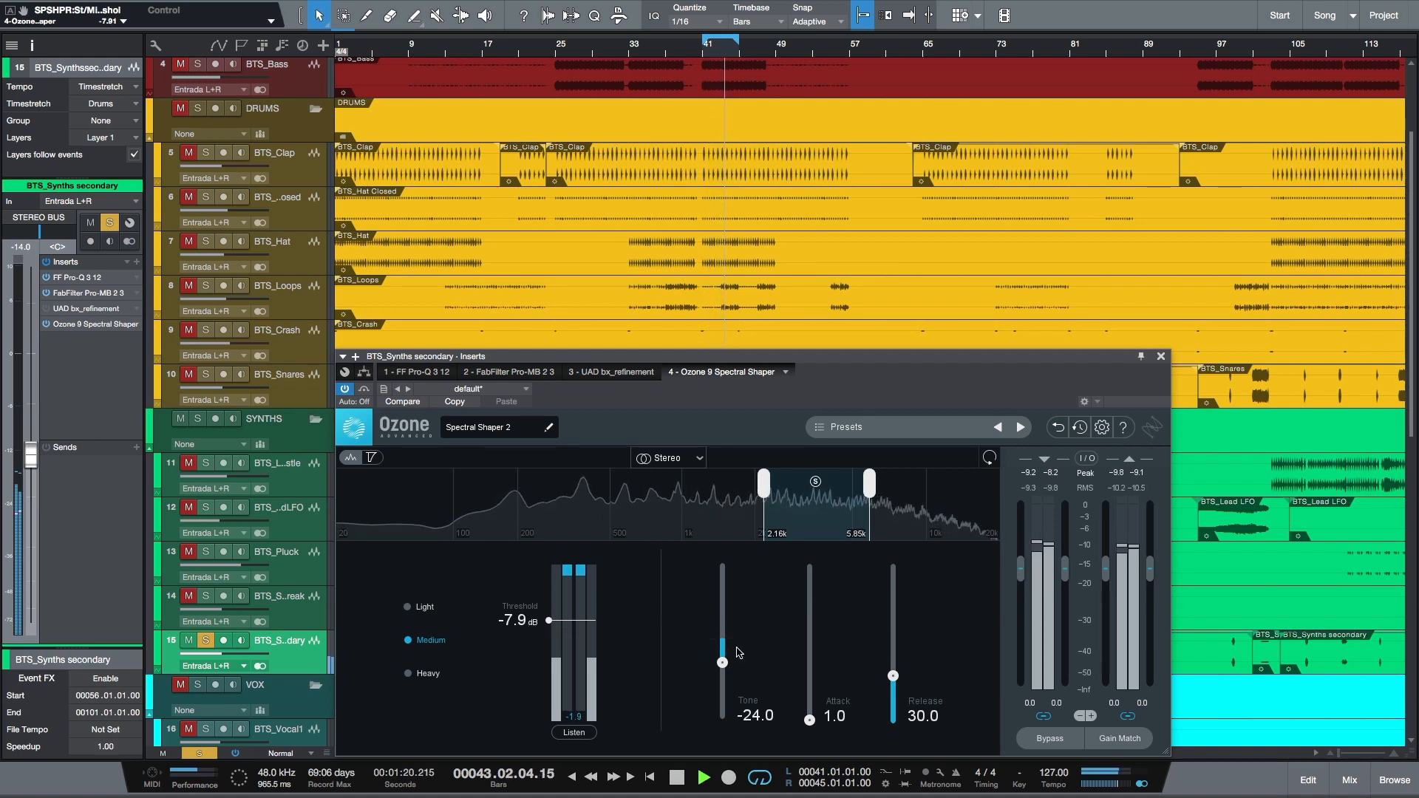
pyautogui.click(1046, 740)
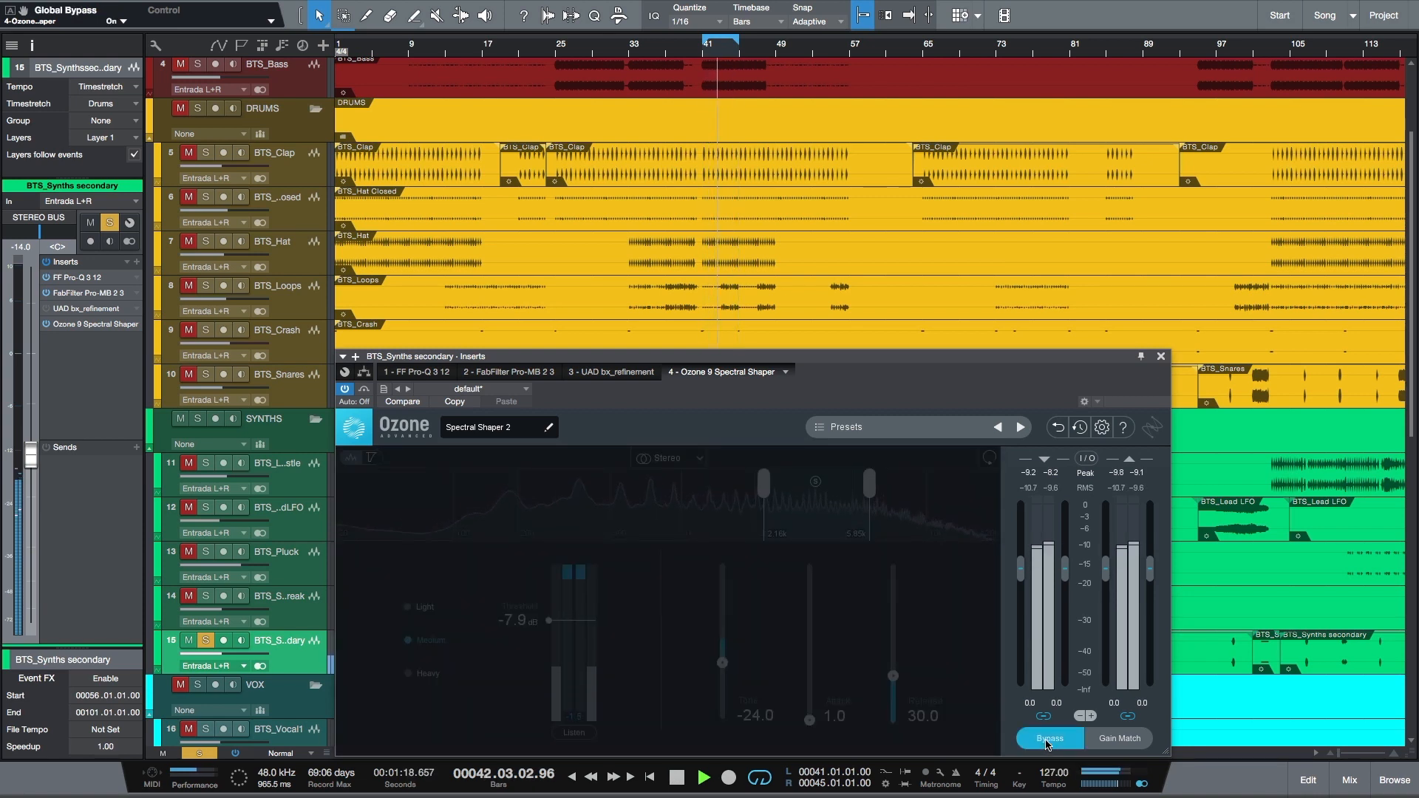
pyautogui.click(1046, 740)
# - Lower the Spectral Shaper's threshold to -12.1 dB and raise its tone to 41.3 while auditioning the soloed gain reduction
pyautogui.moveTo(531, 627); pyautogui.dragTo(553, 646)
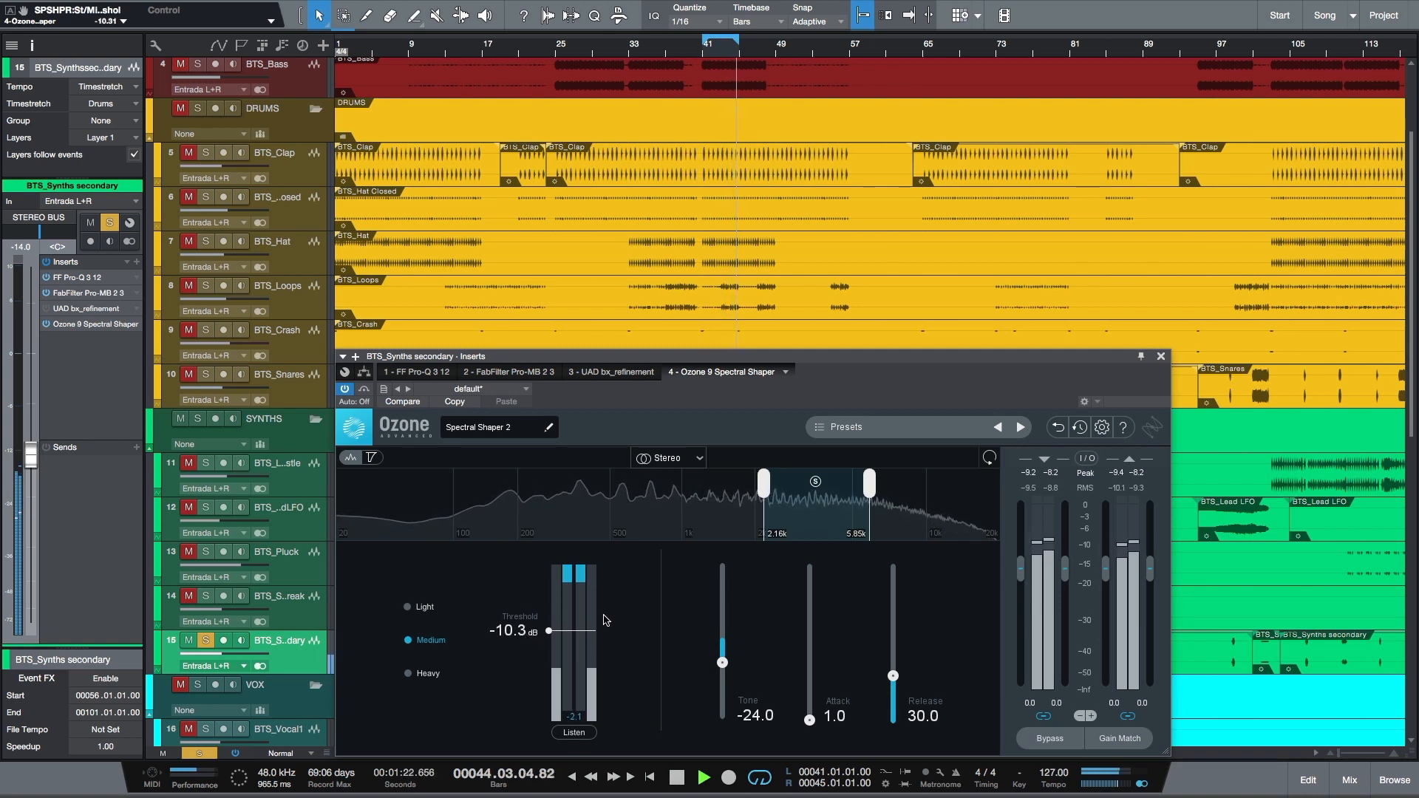
pyautogui.moveTo(497, 637); pyautogui.dragTo(509, 650)
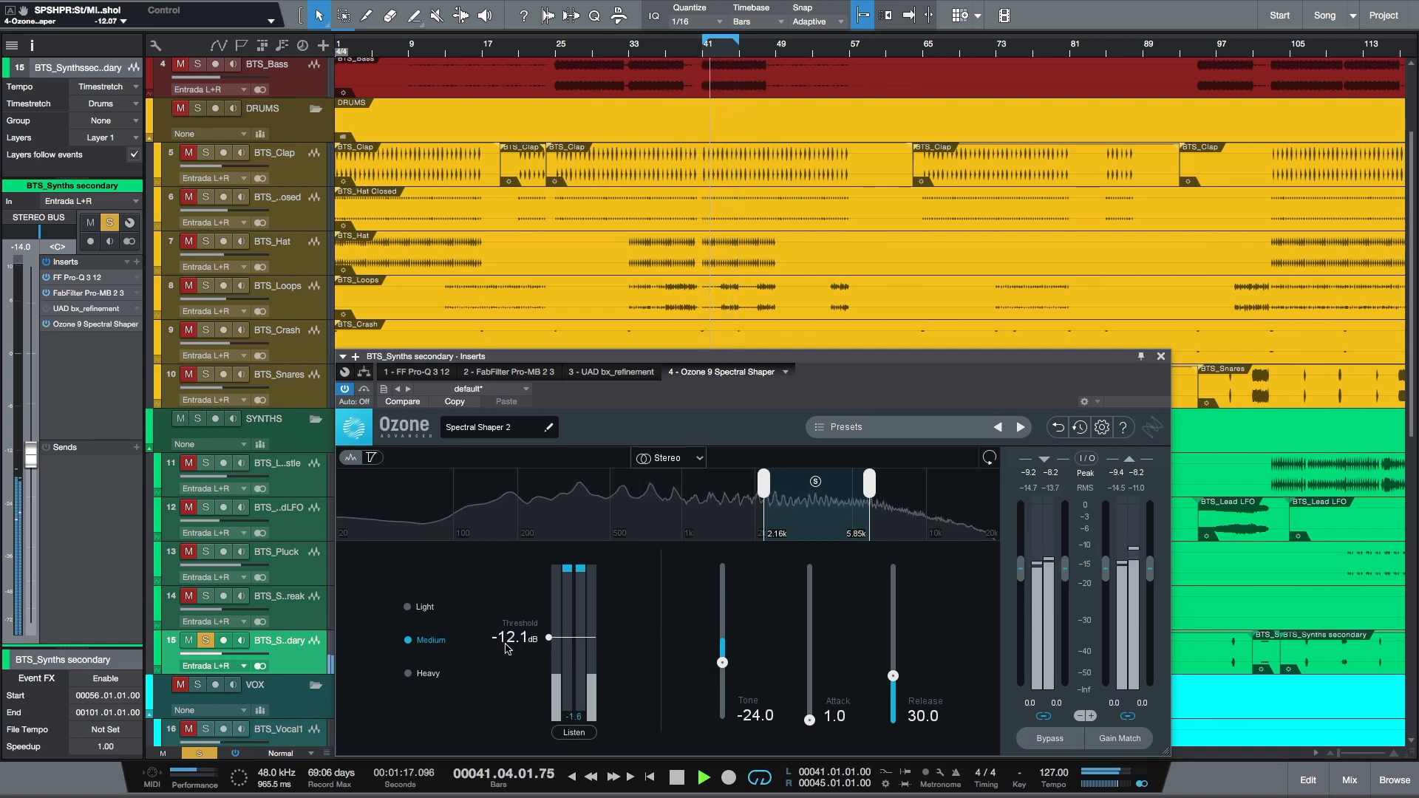
pyautogui.click(573, 733)
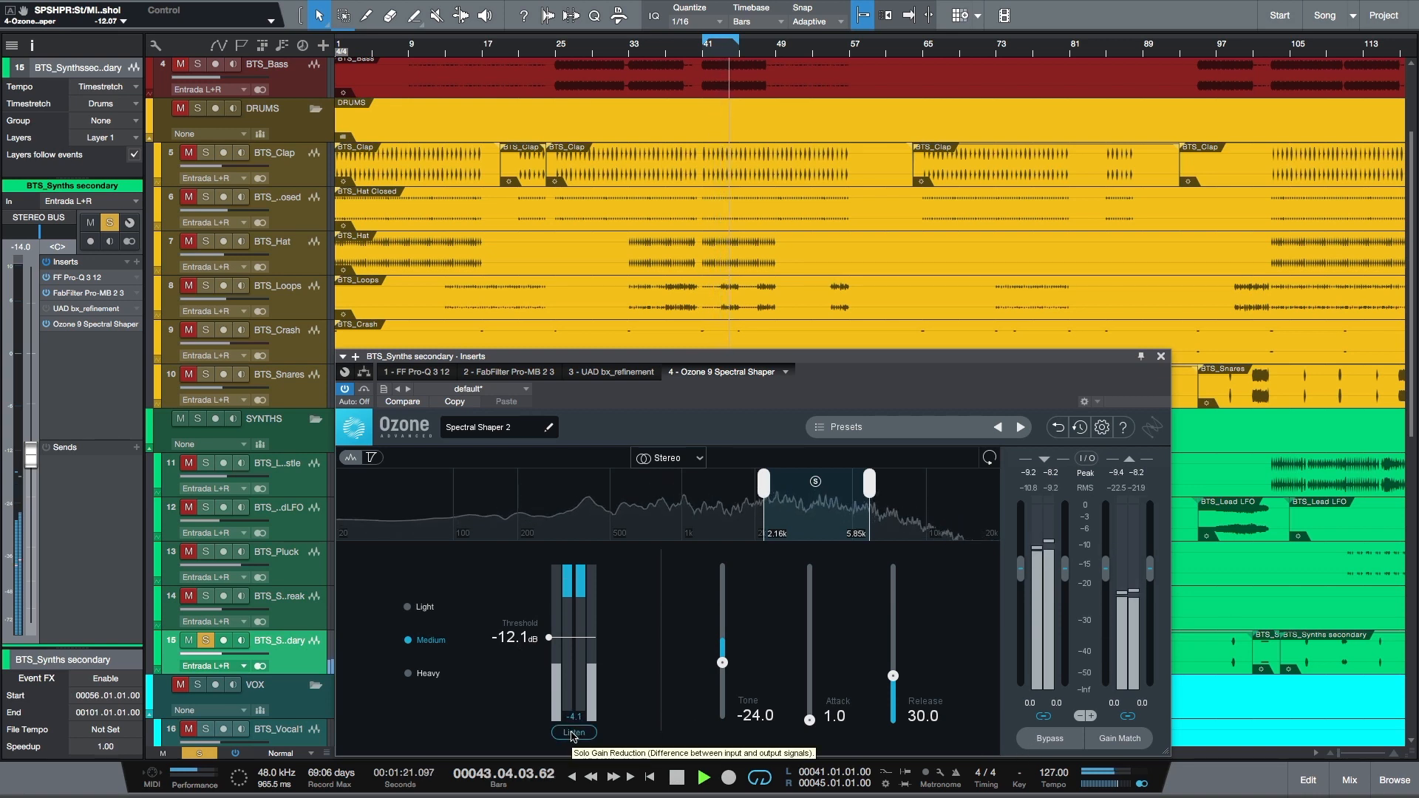
pyautogui.moveTo(722, 662); pyautogui.dragTo(728, 609)
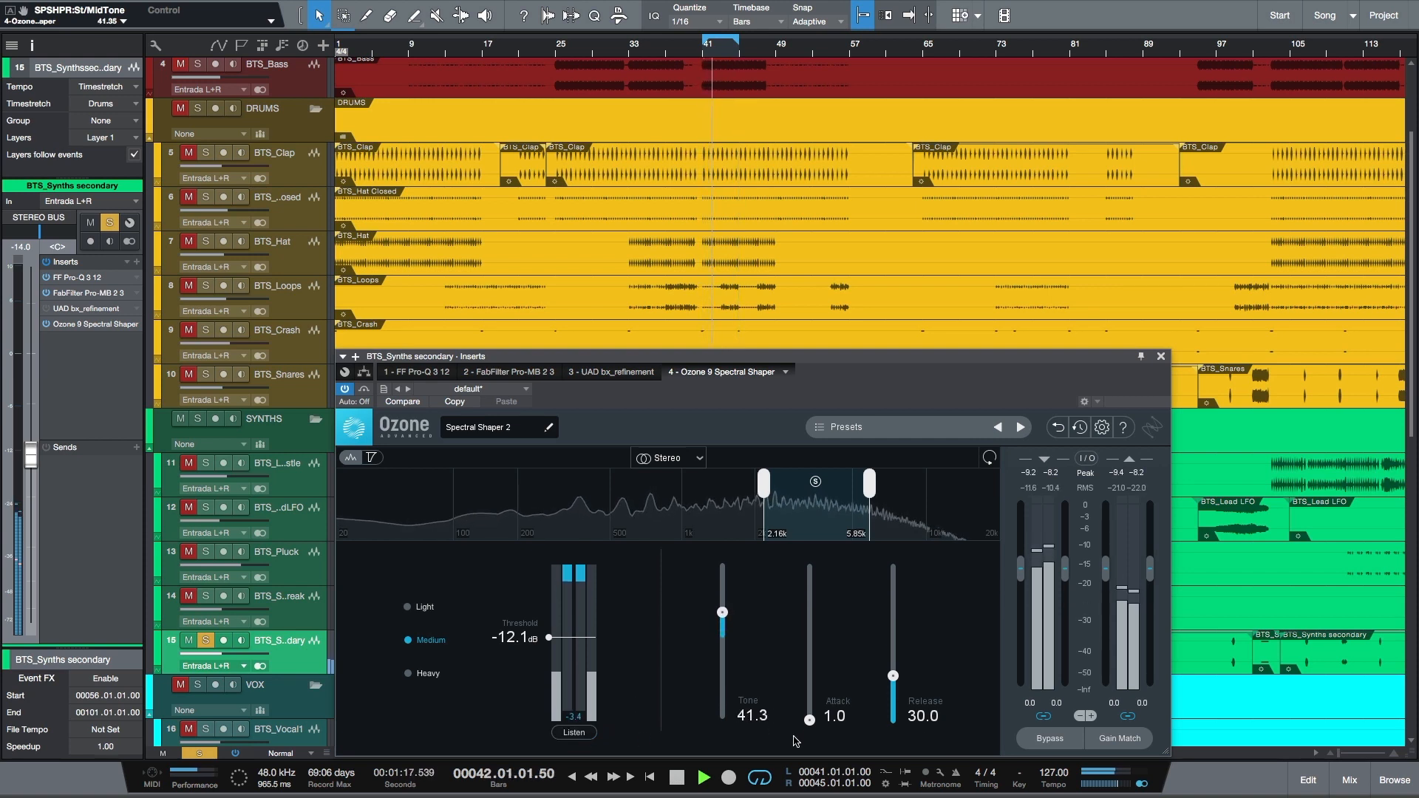
# - Compare the synths with the Spectral Shaper bypassed and active, leave it bypassed, and switch back to the bx_refinement window
pyautogui.click(1051, 739)
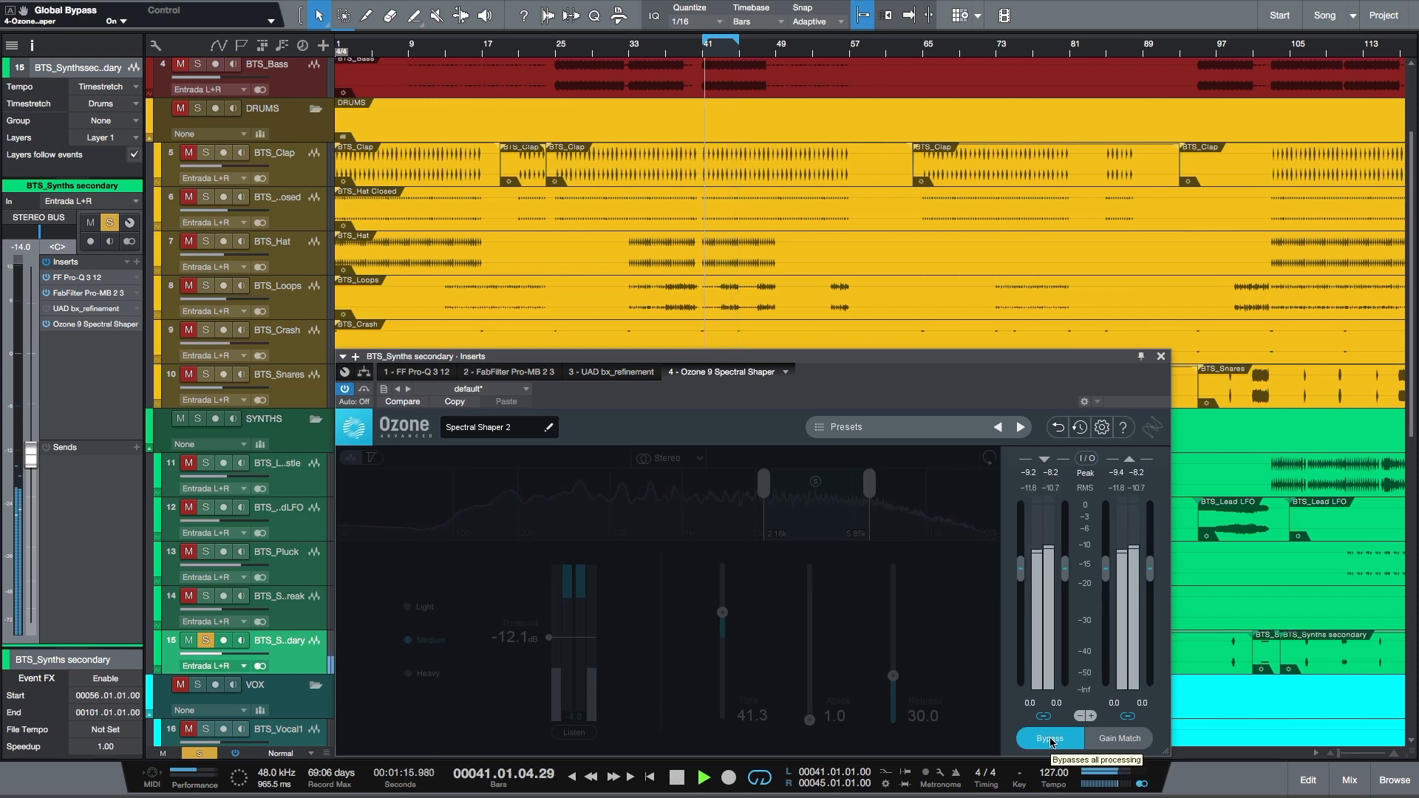
pyautogui.click(1051, 738)
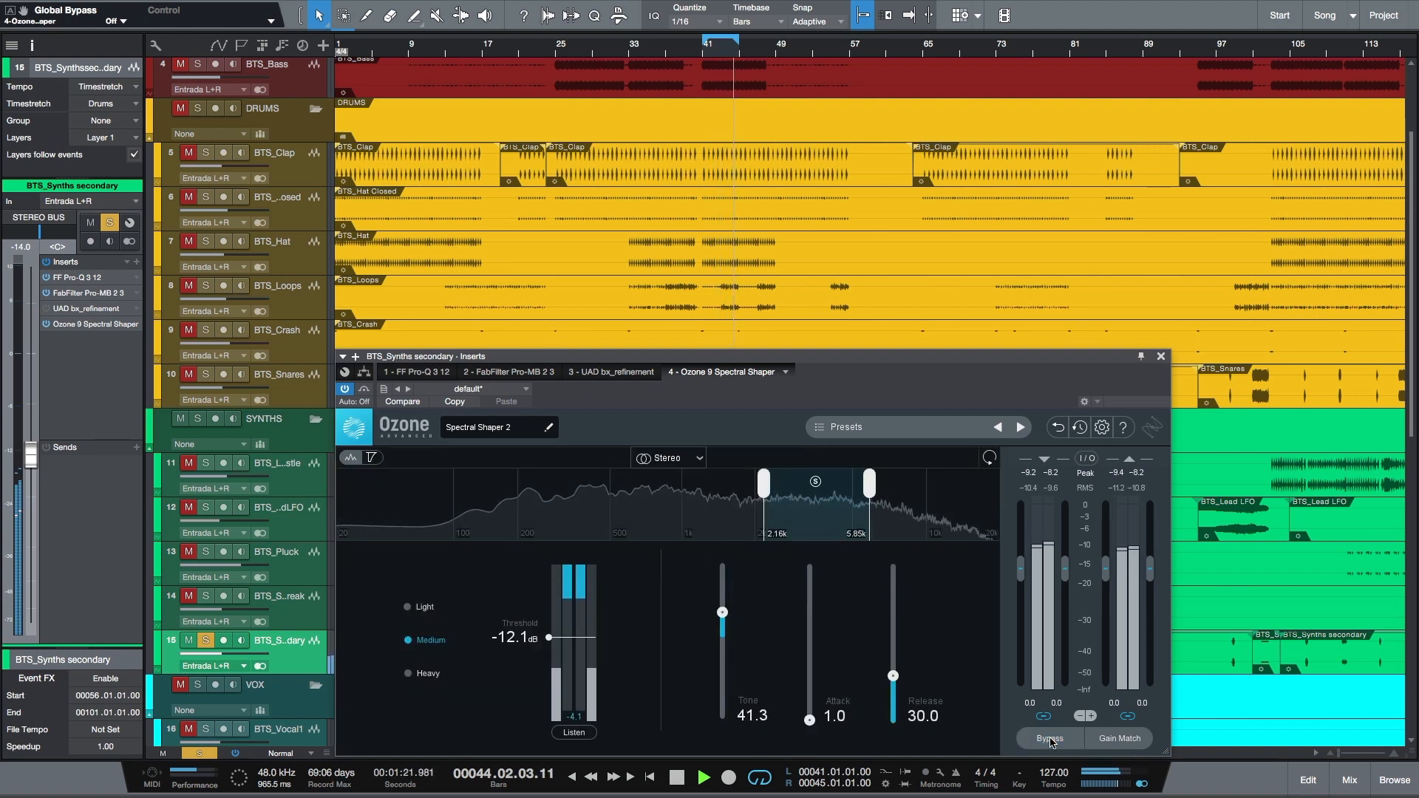
pyautogui.click(1050, 738)
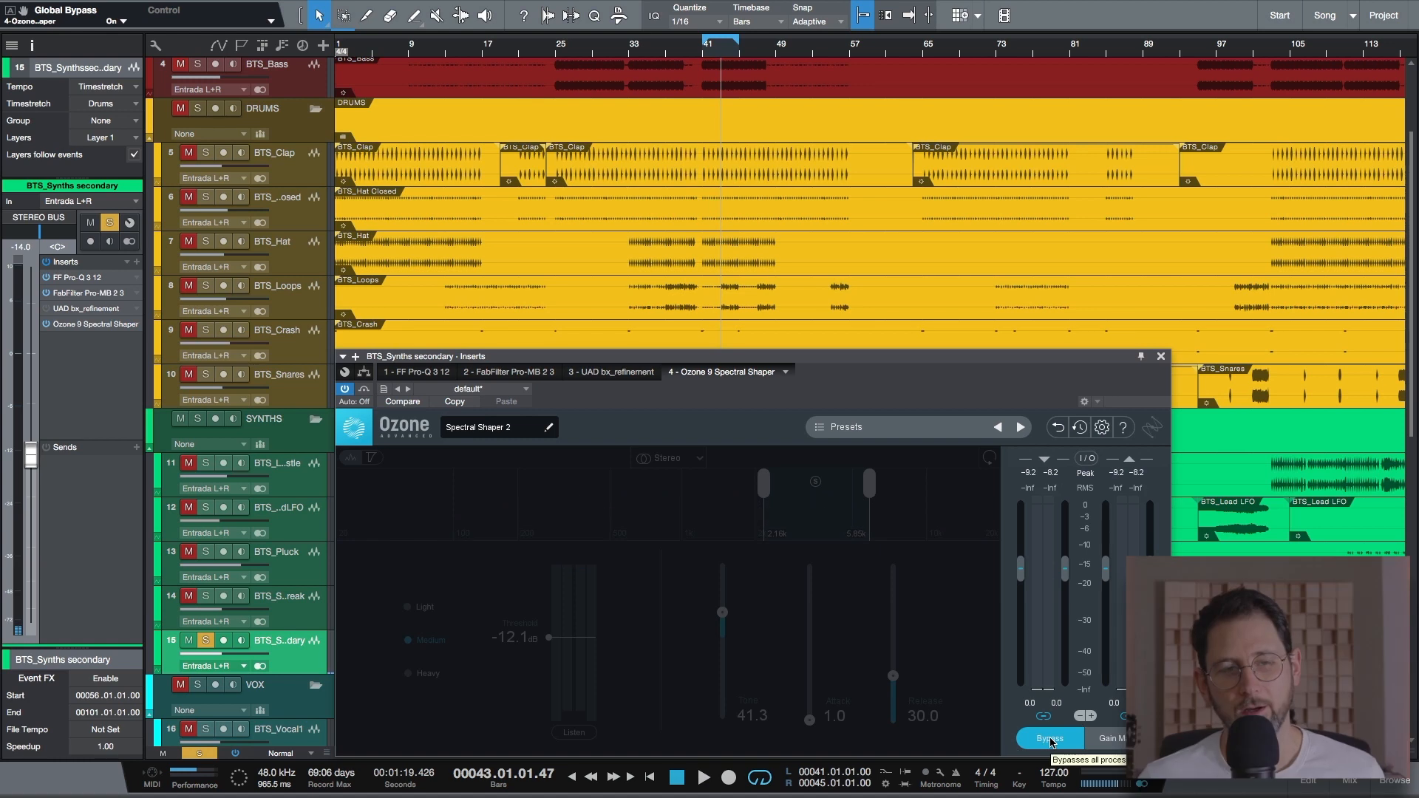
pyautogui.click(1160, 357)
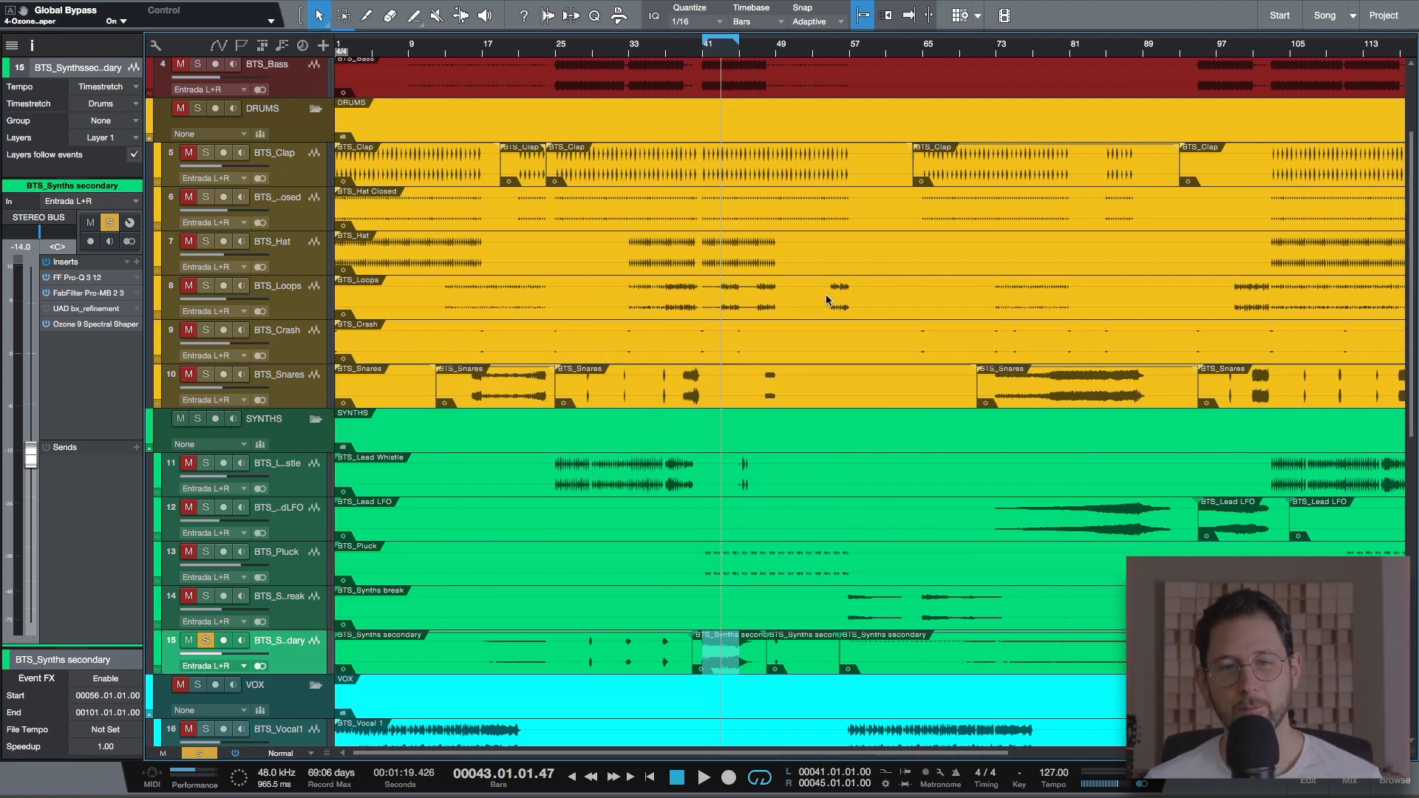
pyautogui.click(89, 309)
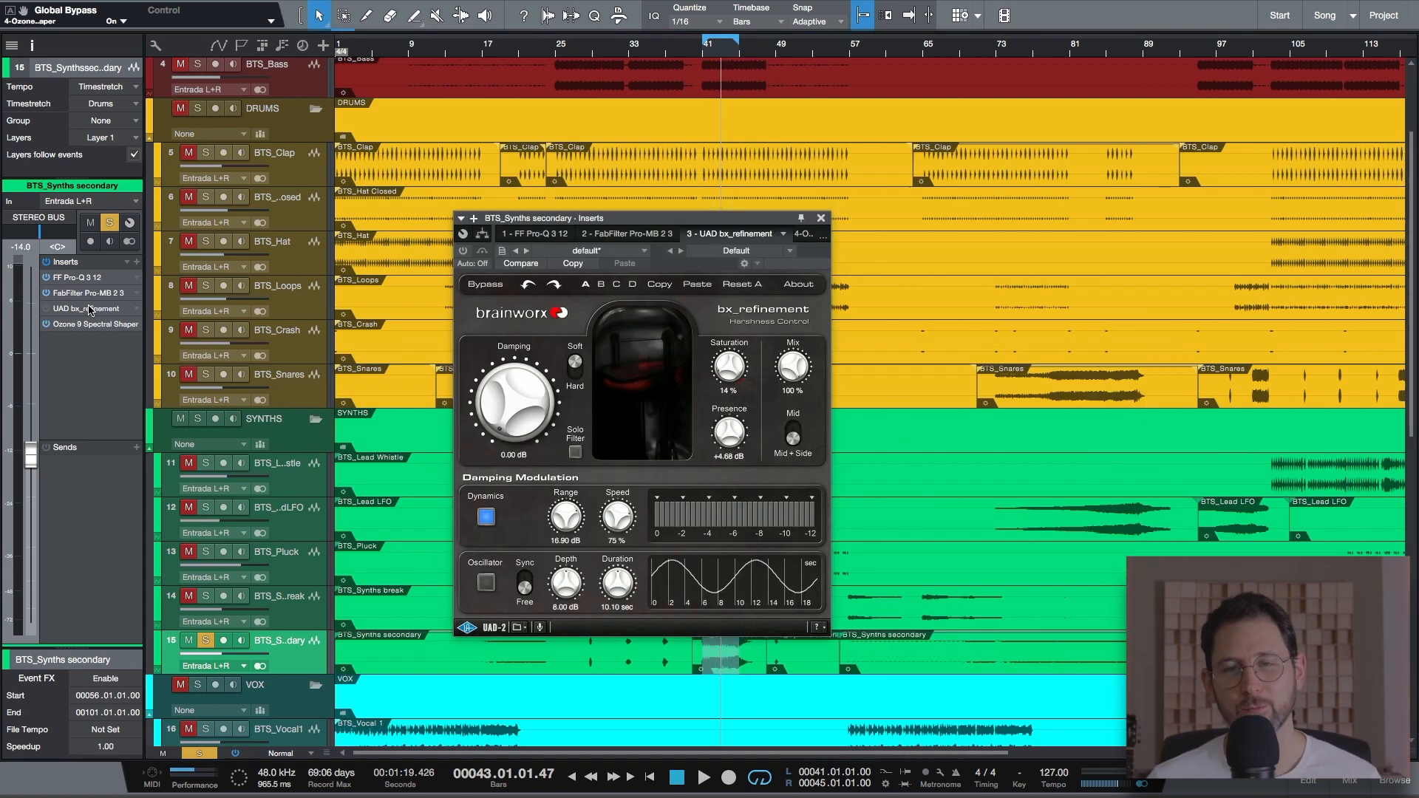